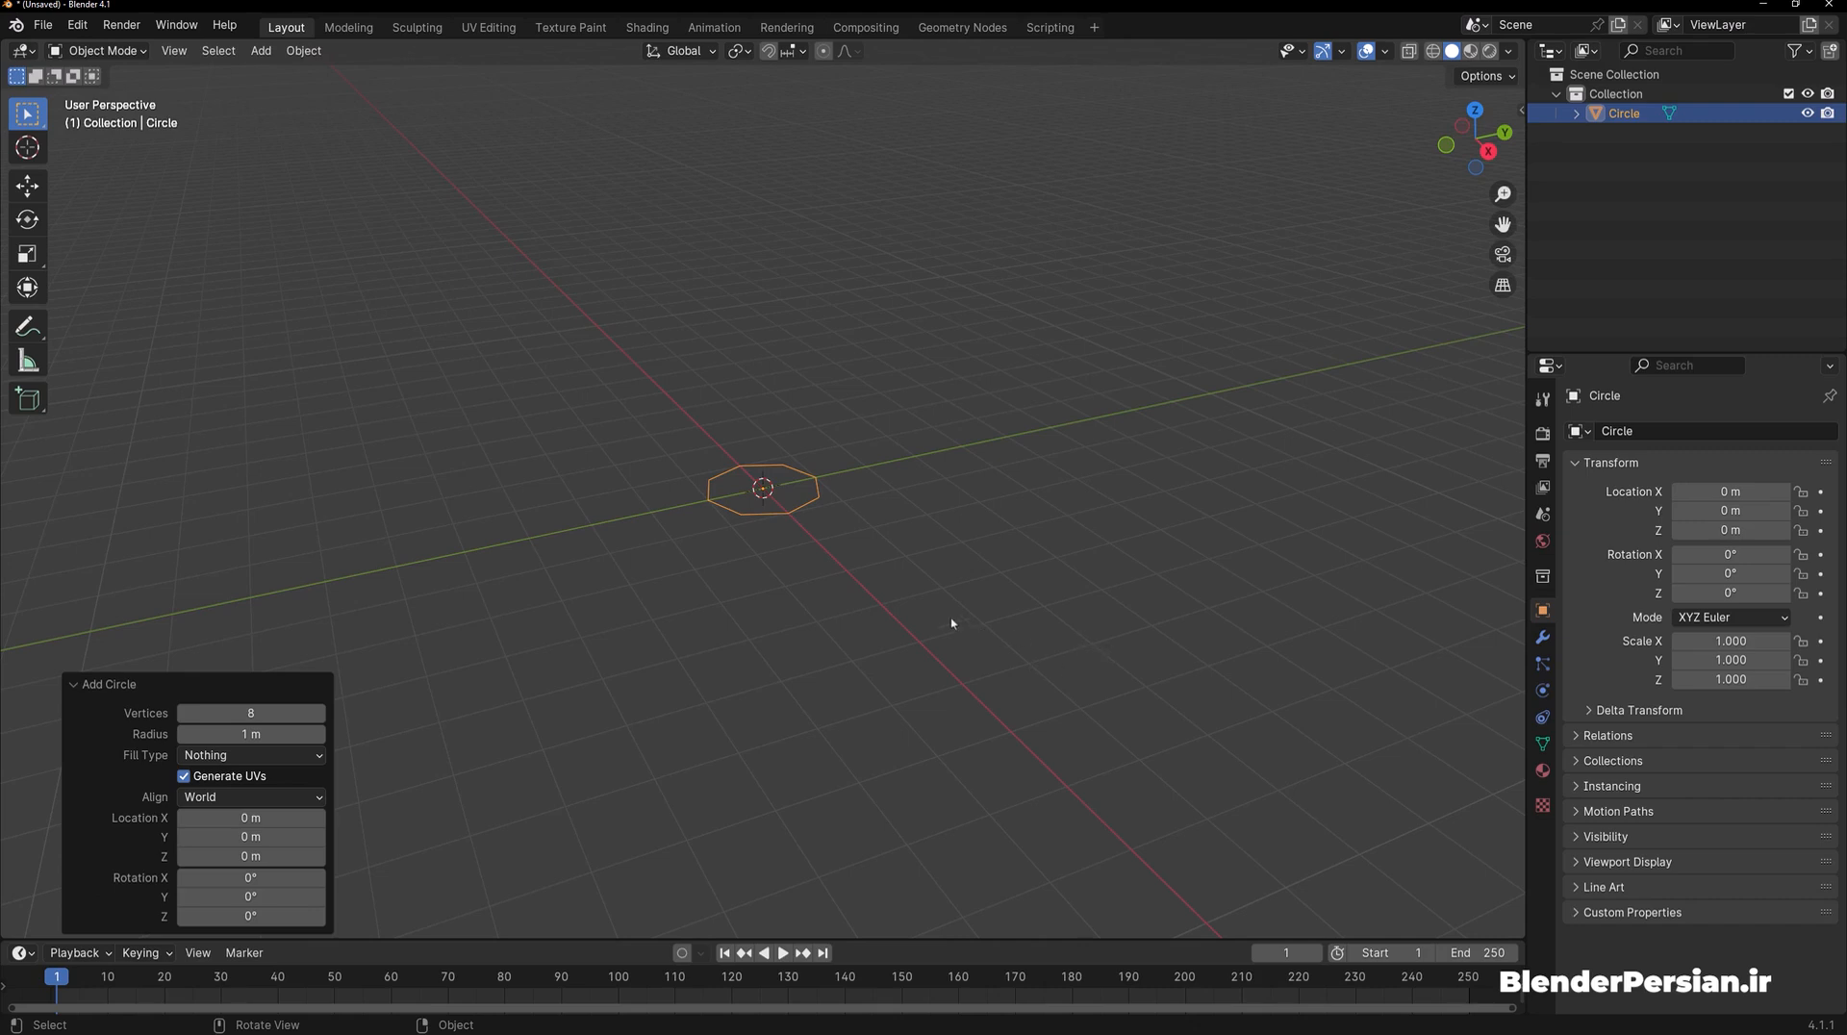
# Scale the circle to 0.3 on all three axes
pyautogui.write('s0')
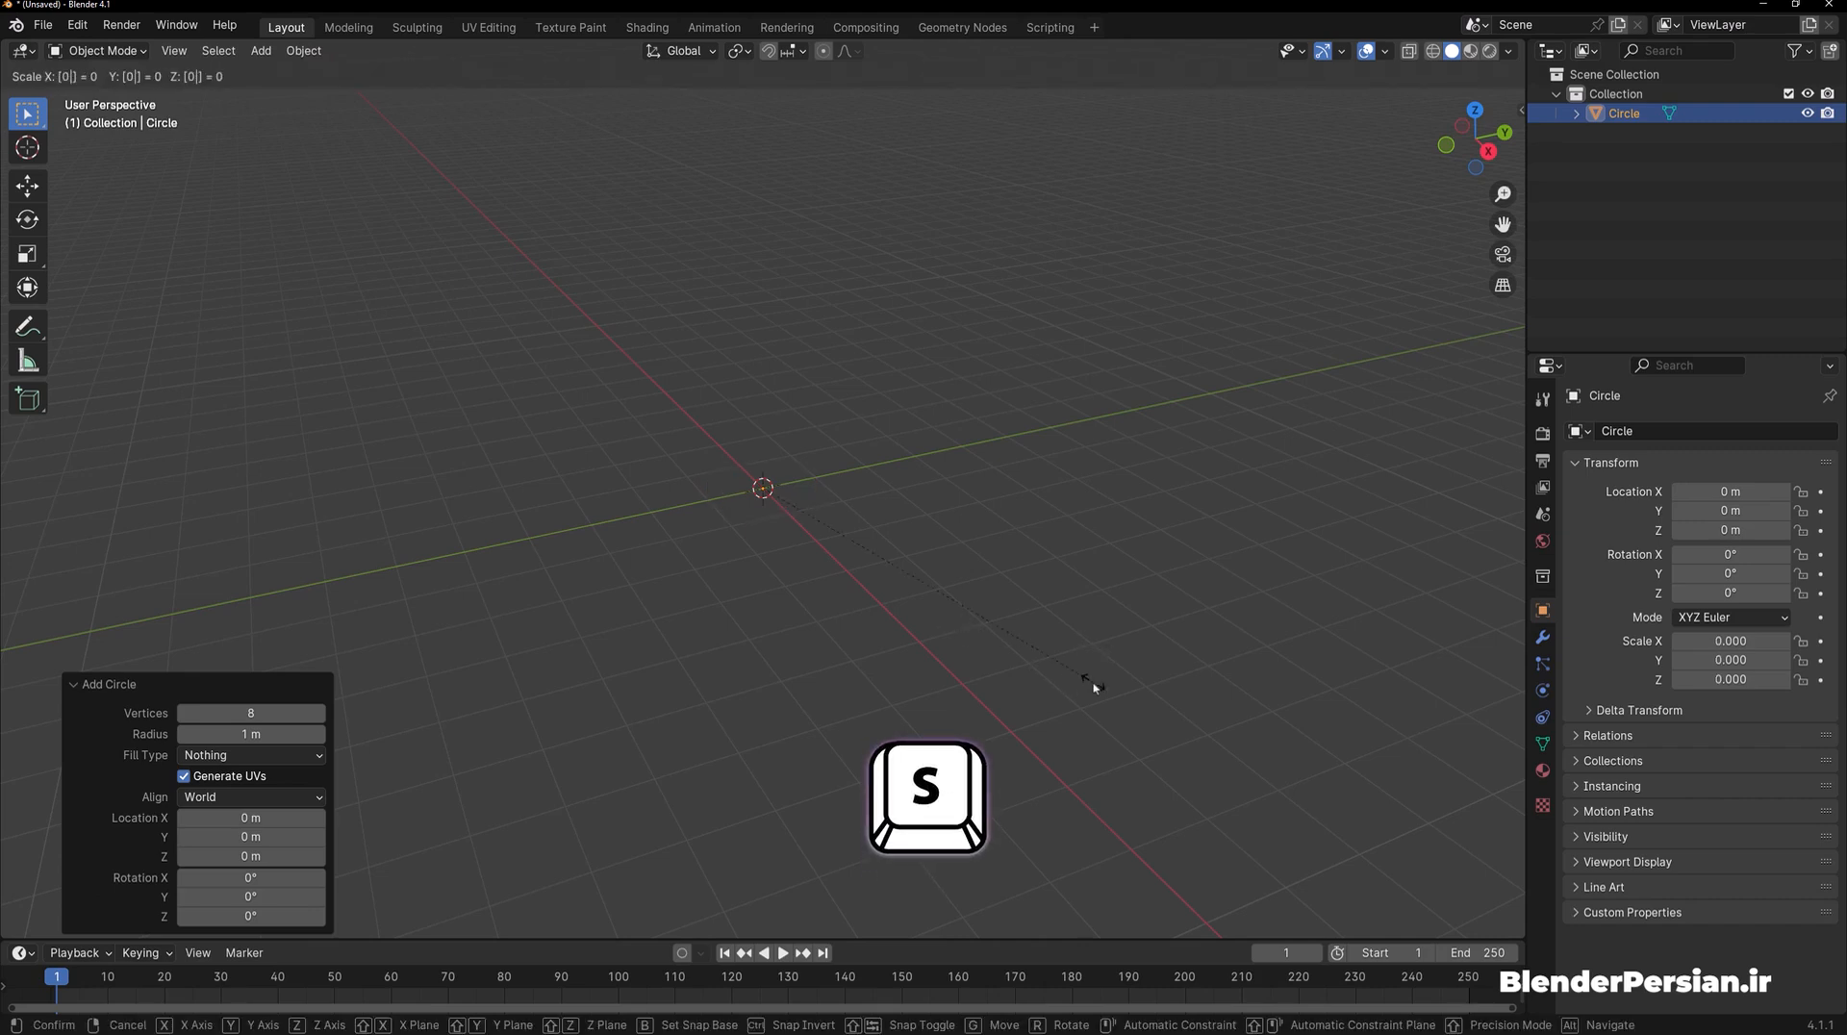
pyautogui.write('.3')
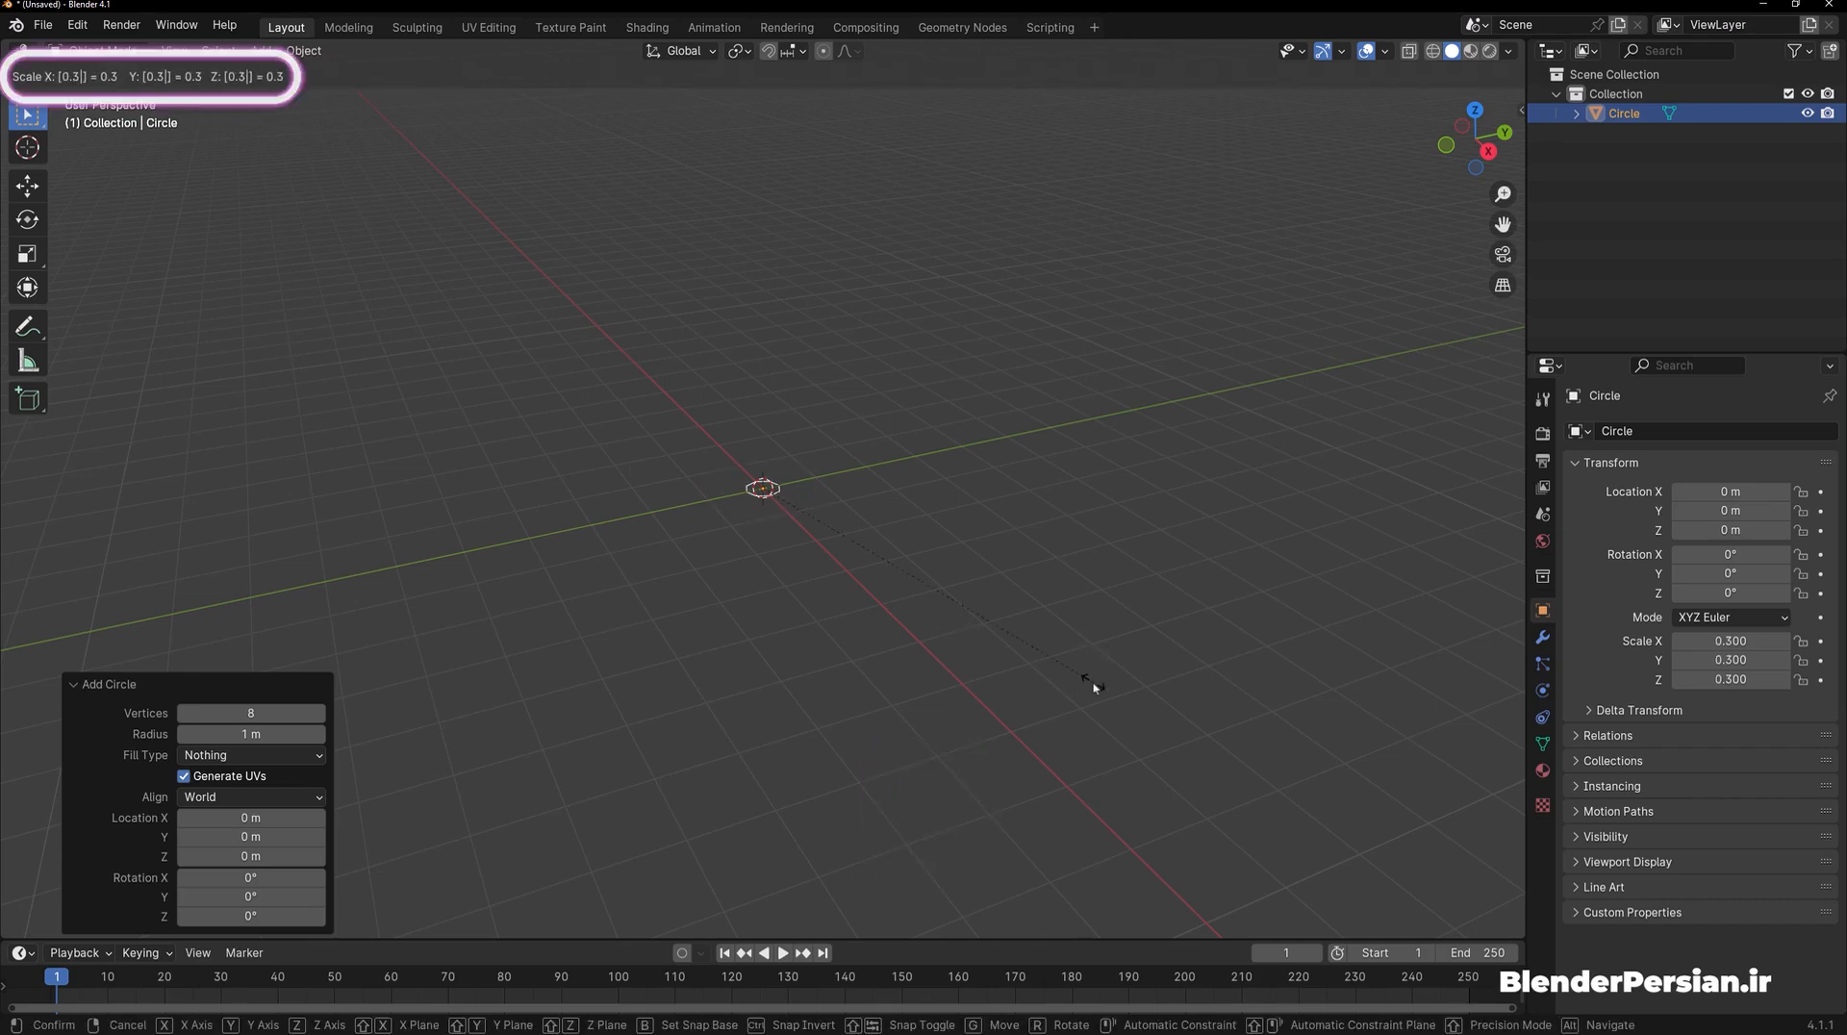
pyautogui.press('Return')
pyautogui.press('n')
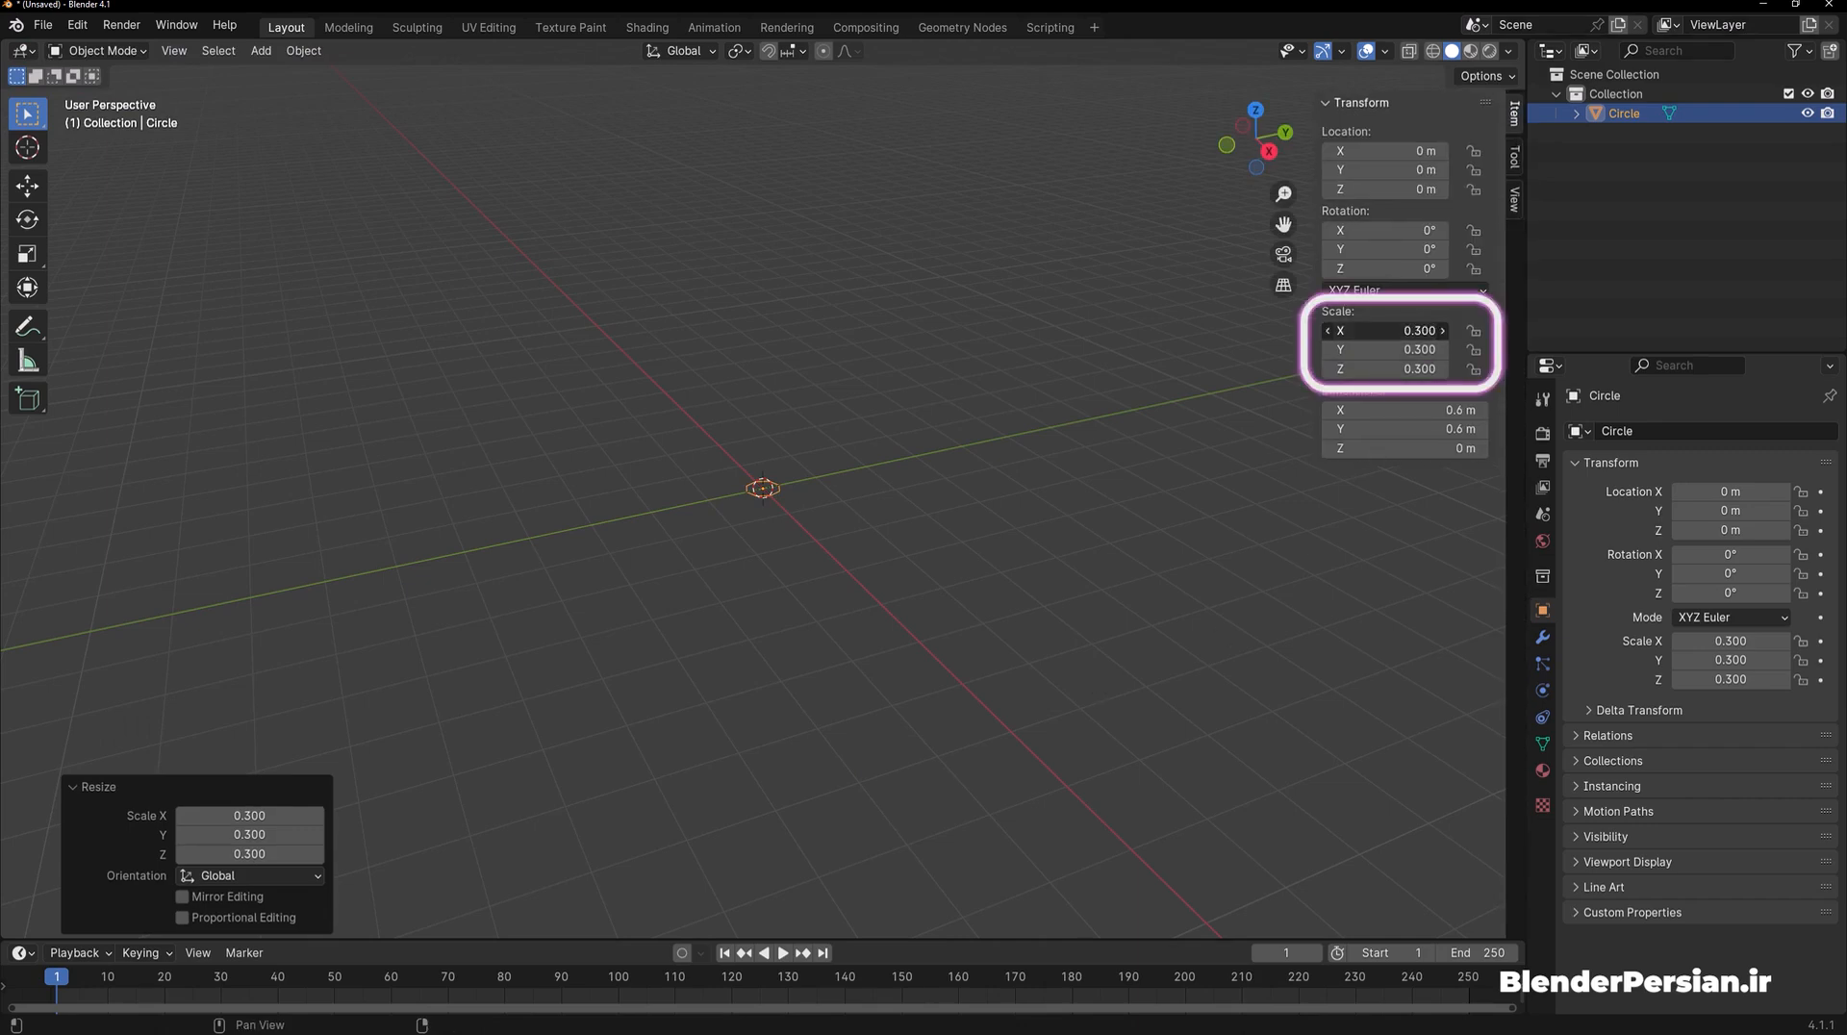
pyautogui.moveTo(1420, 330); pyautogui.dragTo(1420, 368)
pyautogui.write('0.3')
pyautogui.press('Return')
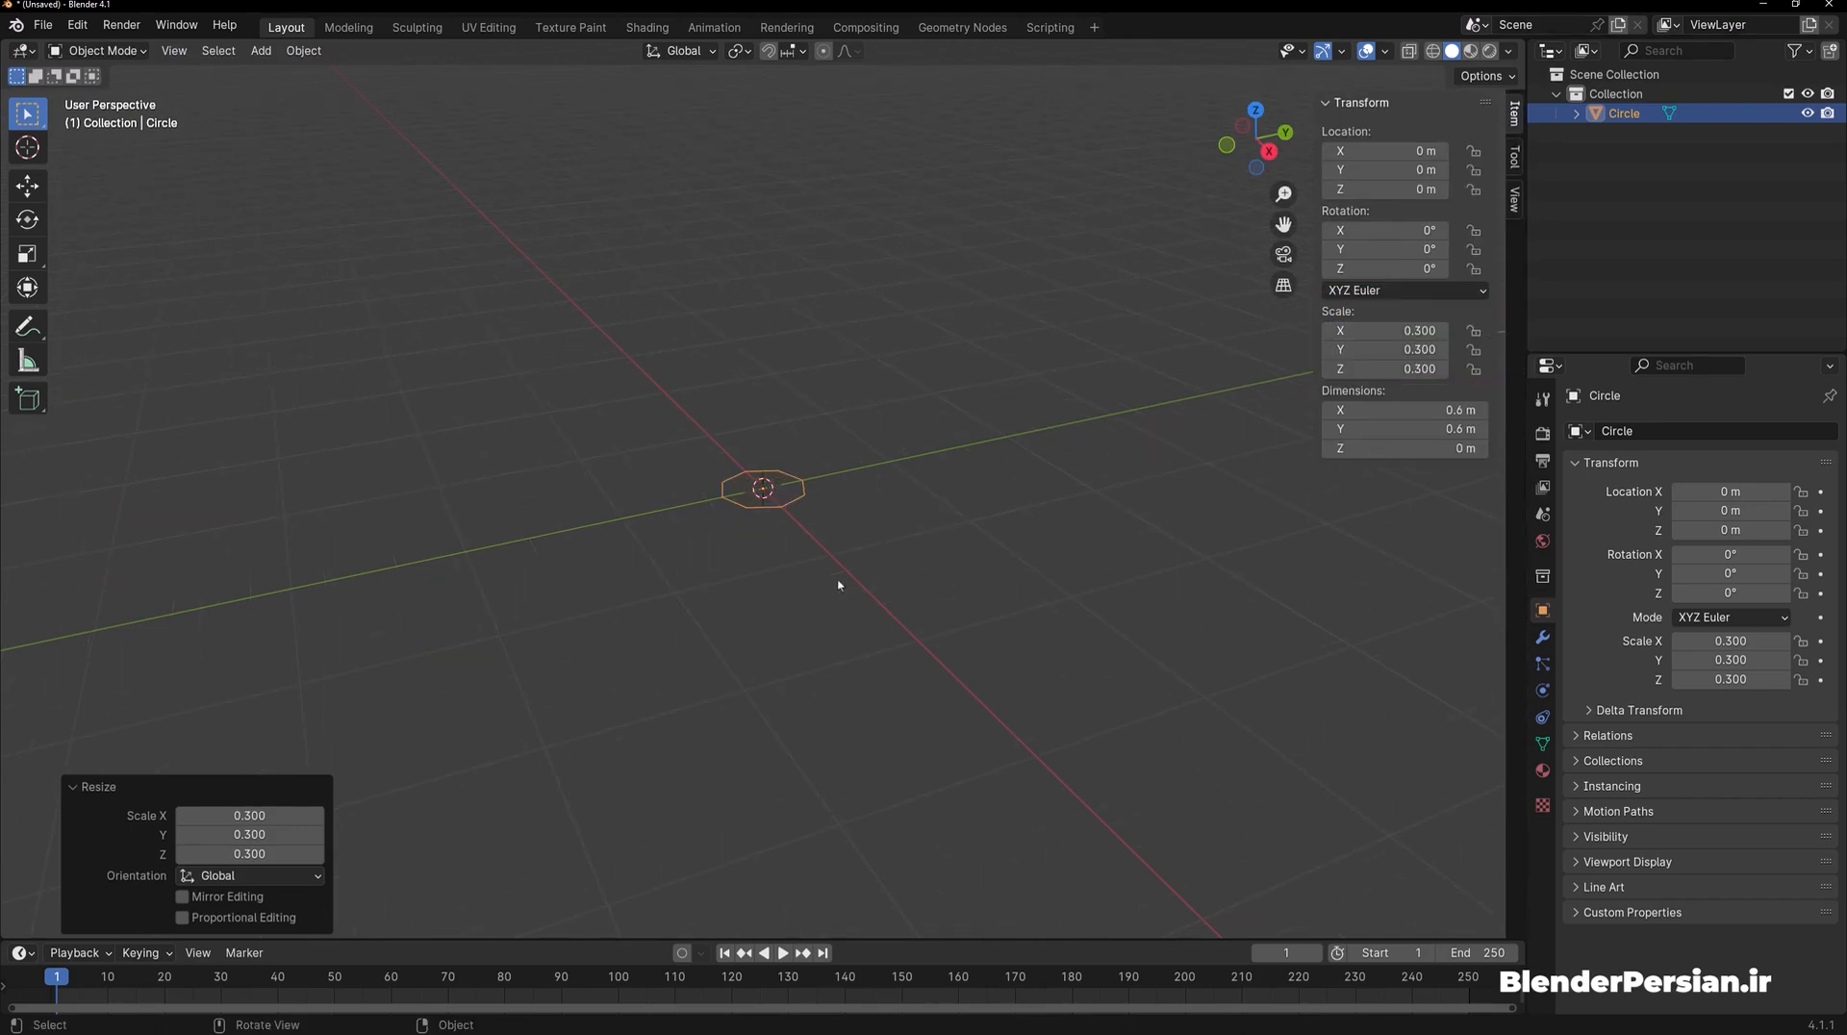
# Enter Edit Mode, fill the circle with a face, and extrude it upward about 0.1 m
pyautogui.click(100, 50)
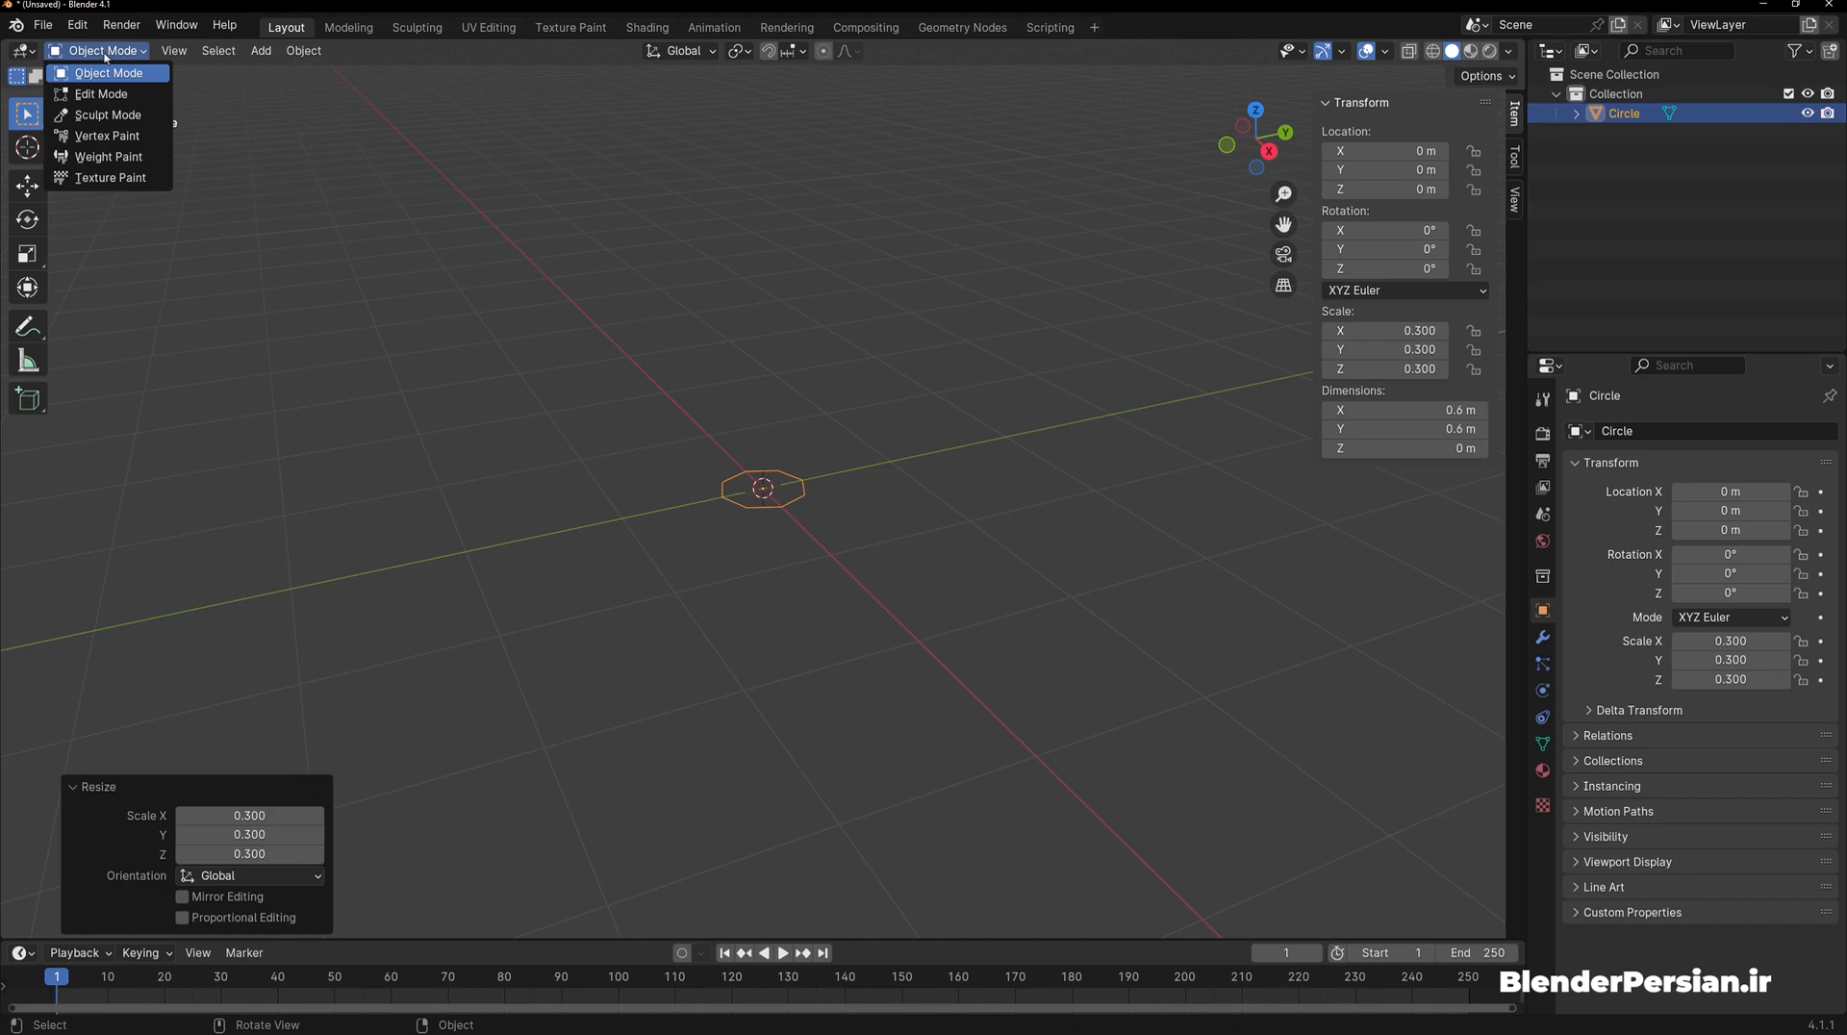
pyautogui.press('Tab')
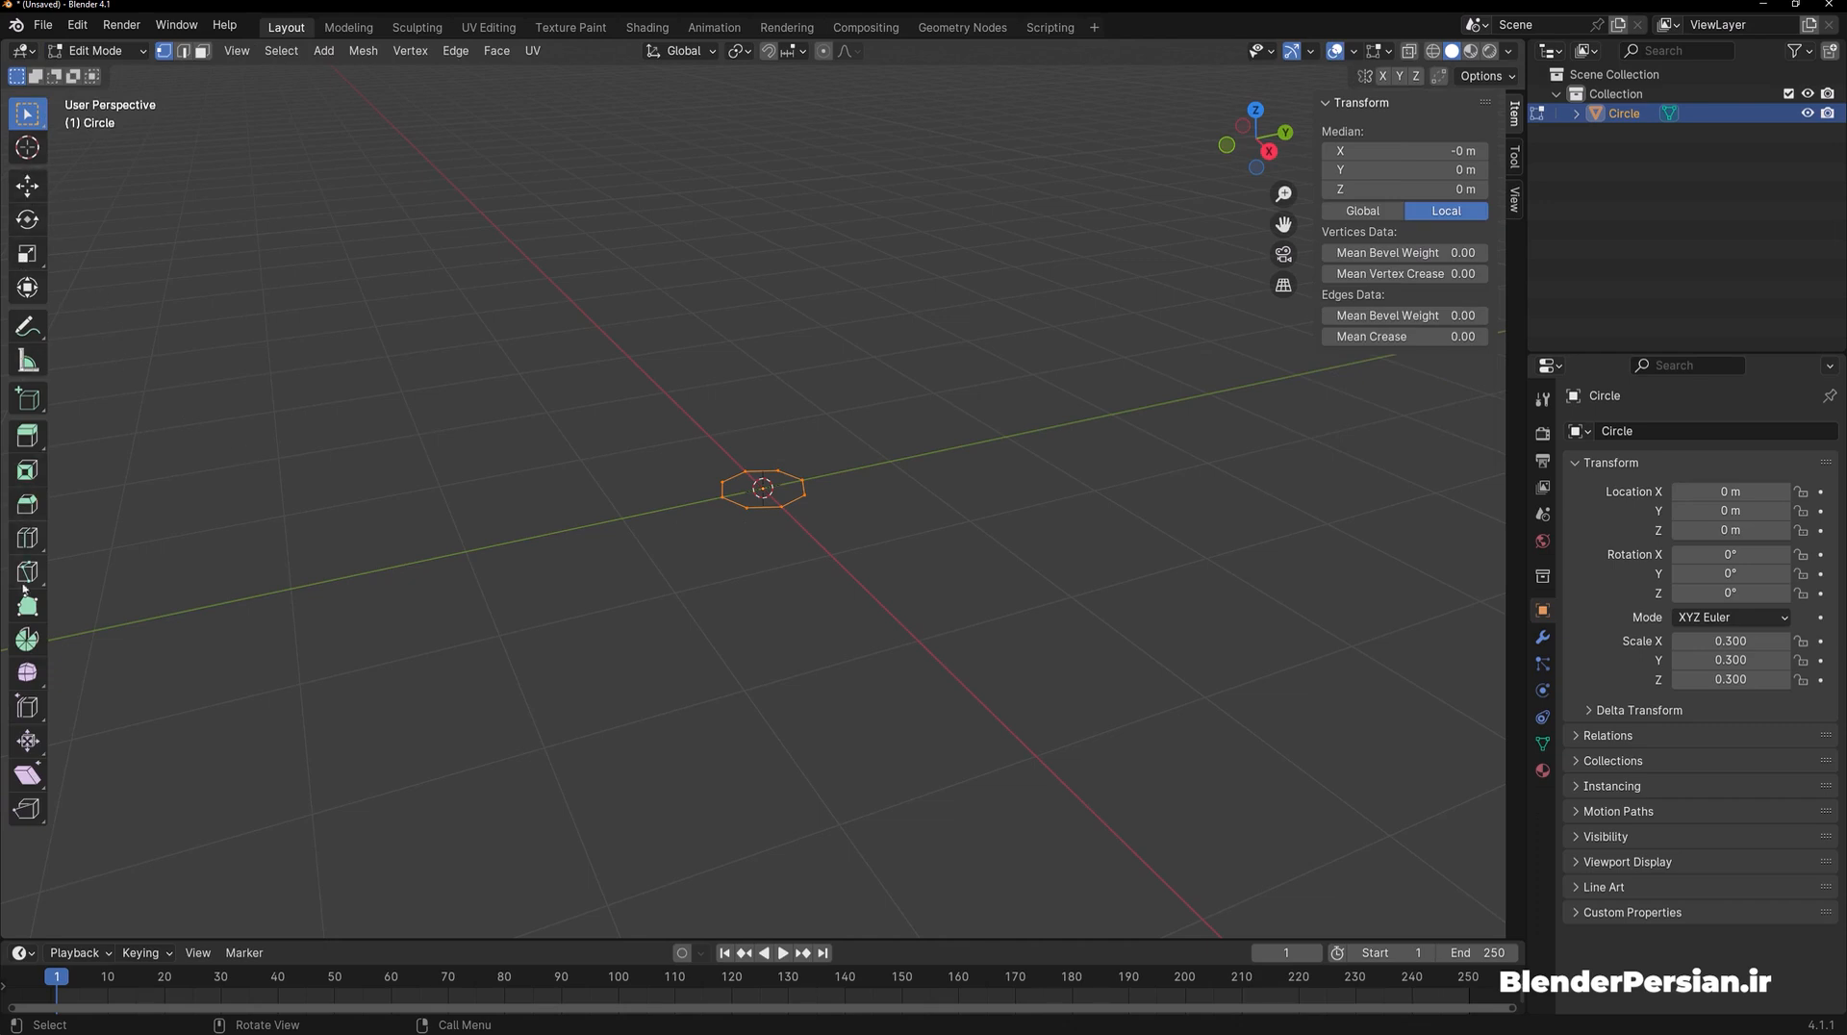
pyautogui.scroll(4, 742, 539)
pyautogui.press('f')
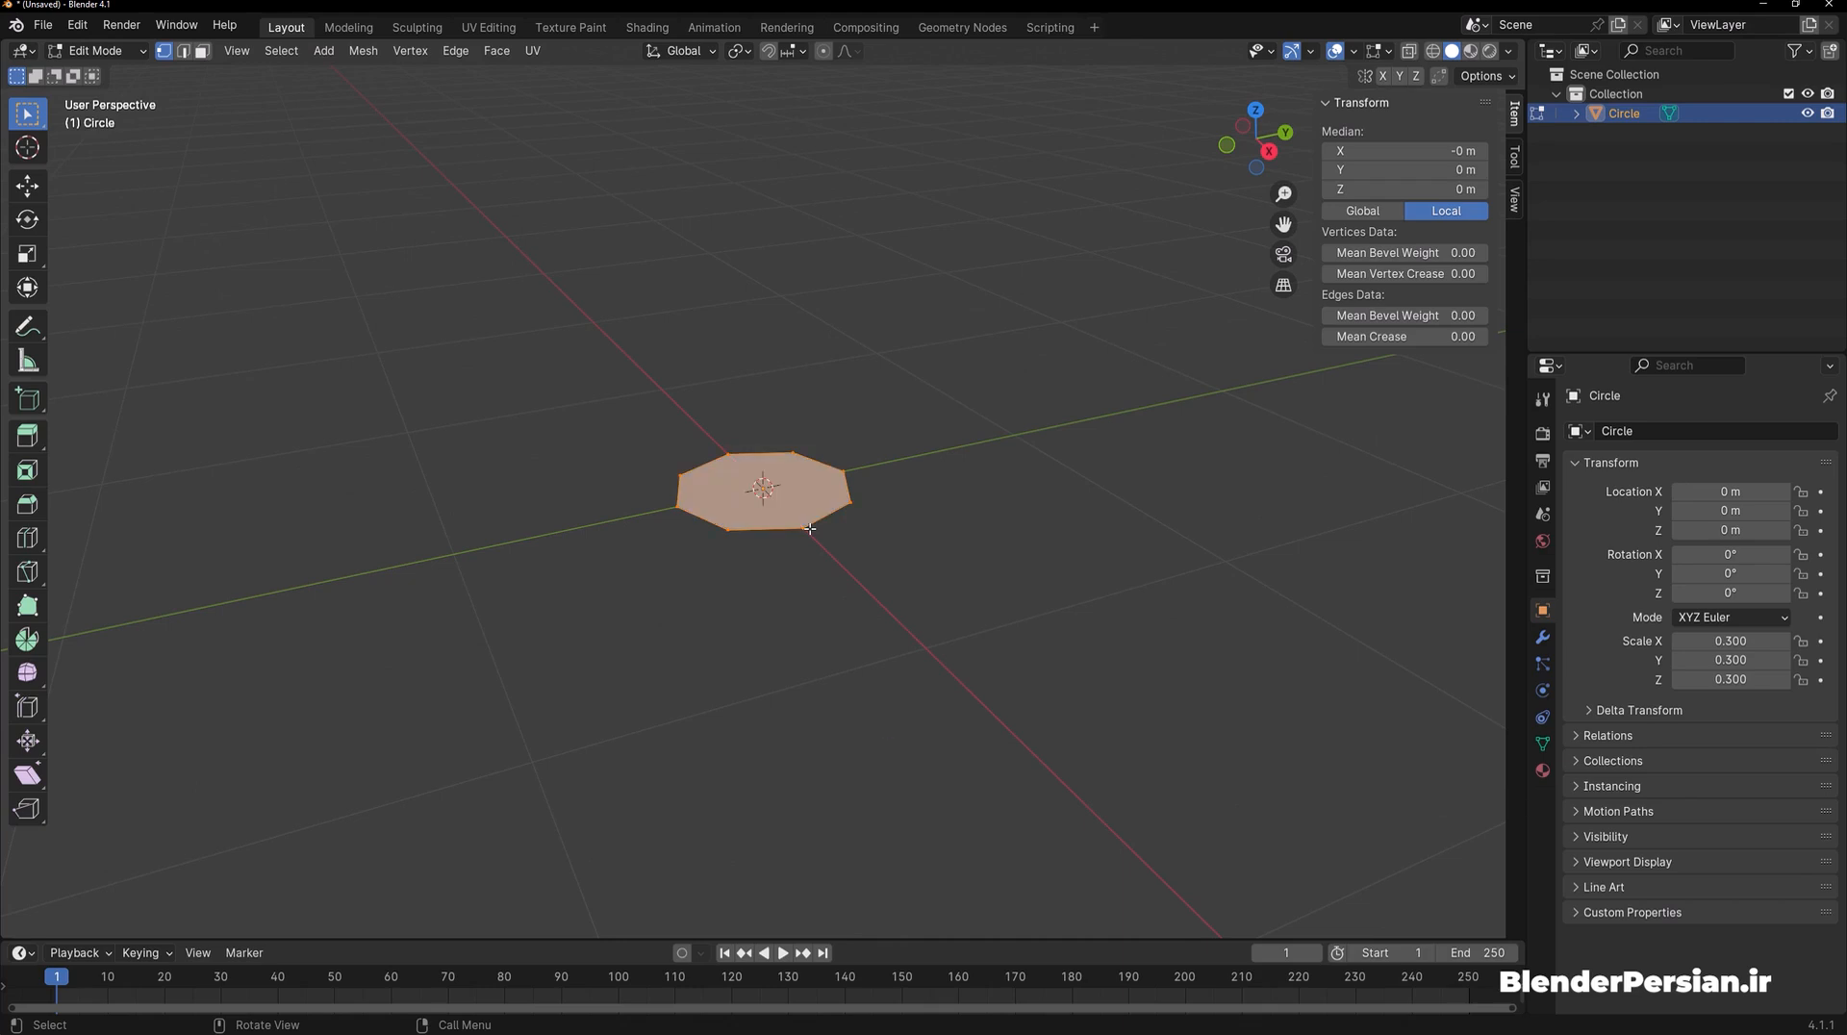
pyautogui.press('e')
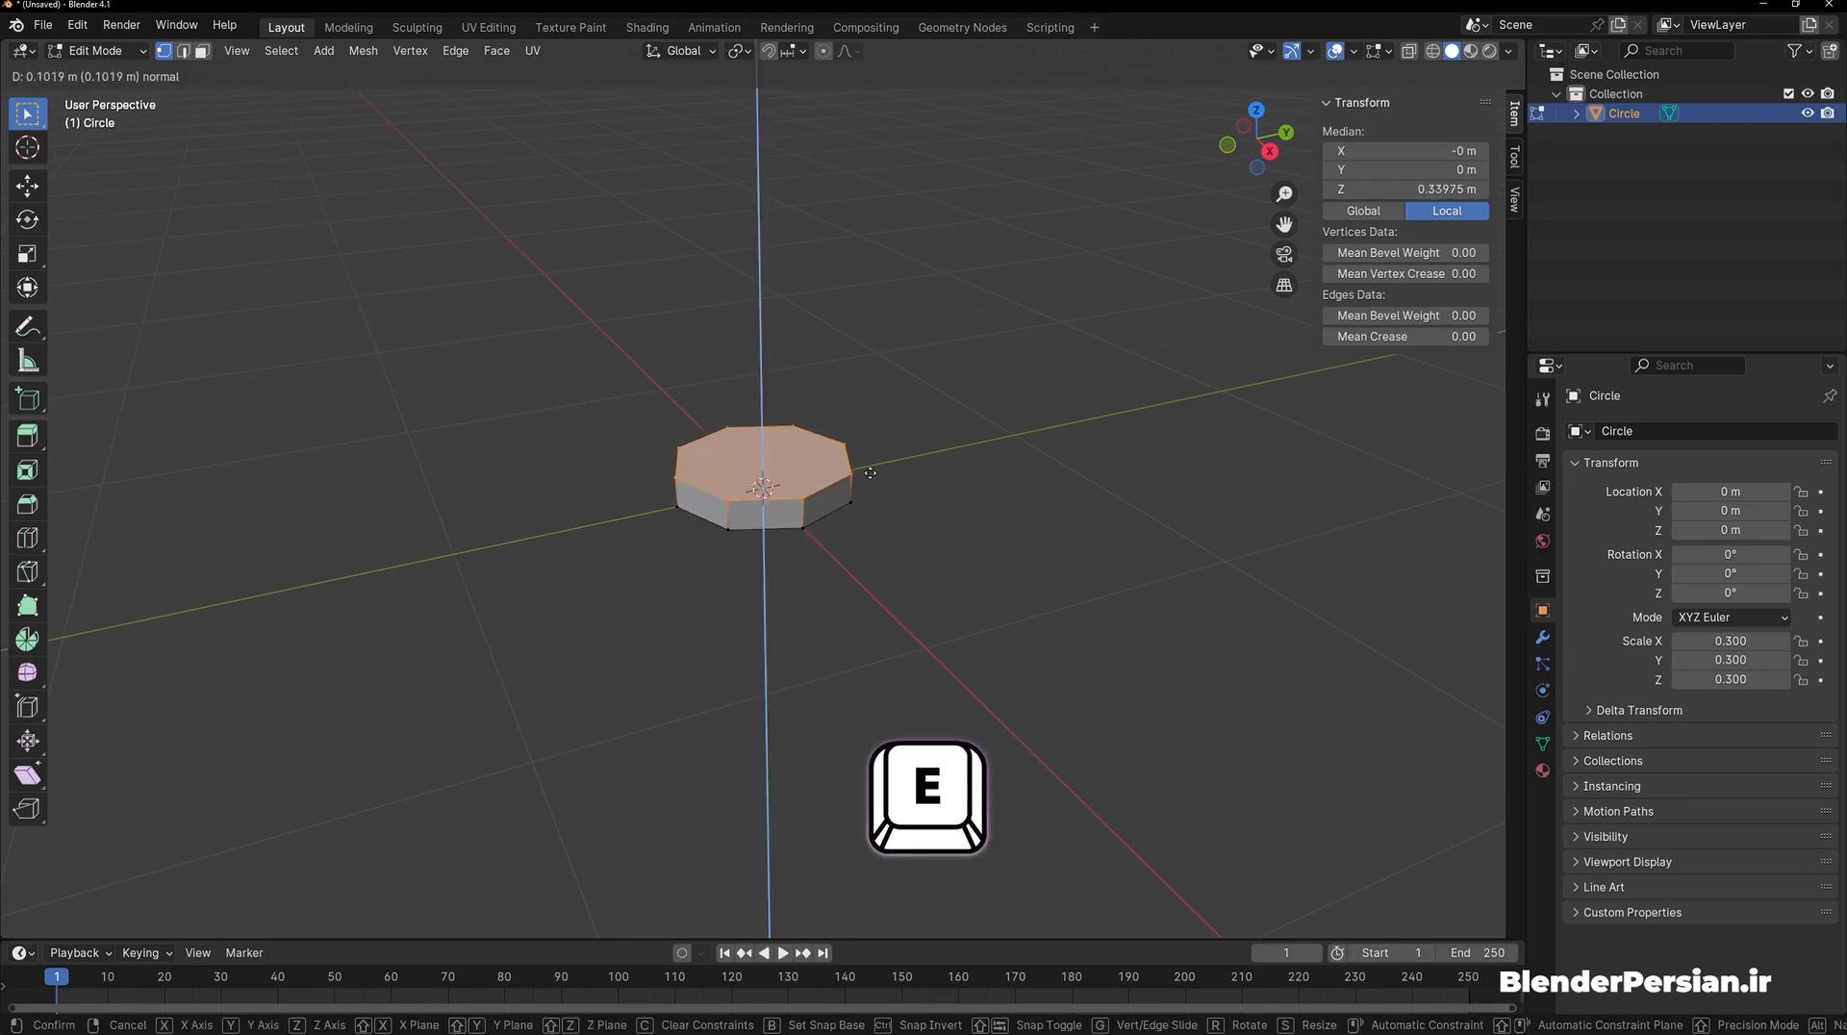
pyautogui.click(869, 474)
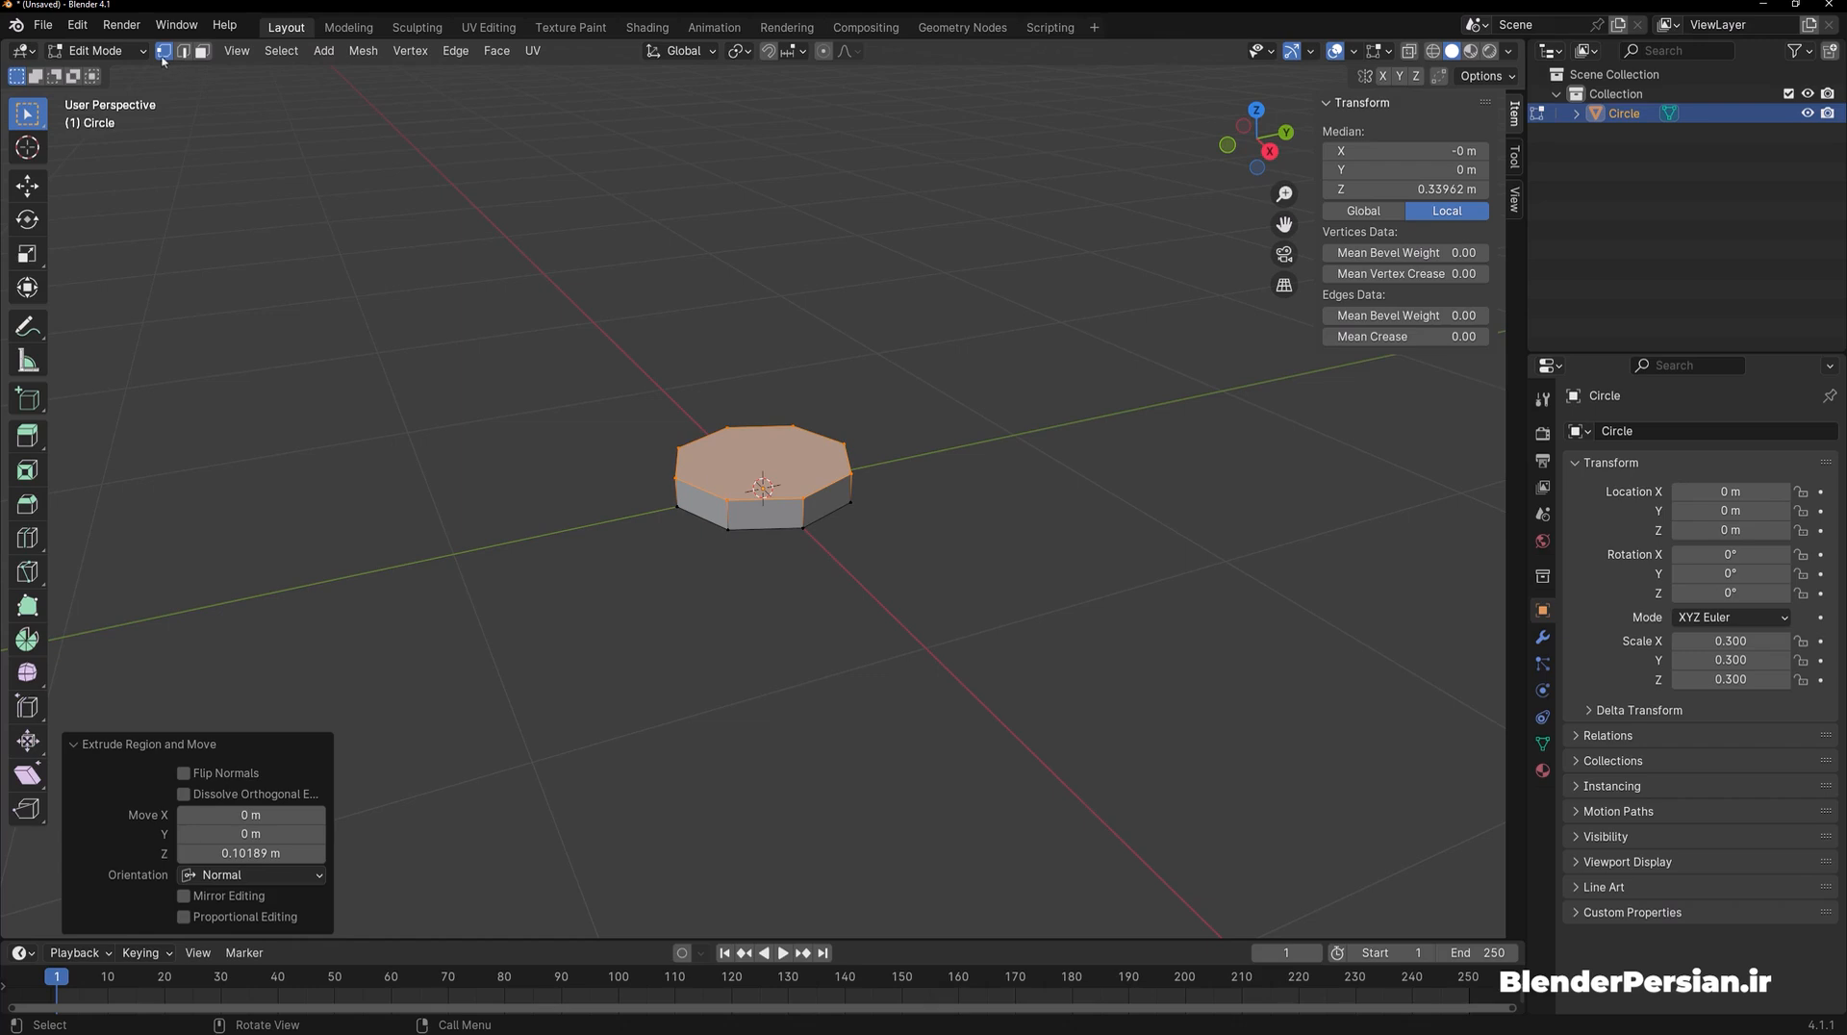
# Try vertex, edge and face selection in turn on the extruded disc, ending in face select mode
pyautogui.click(729, 500)
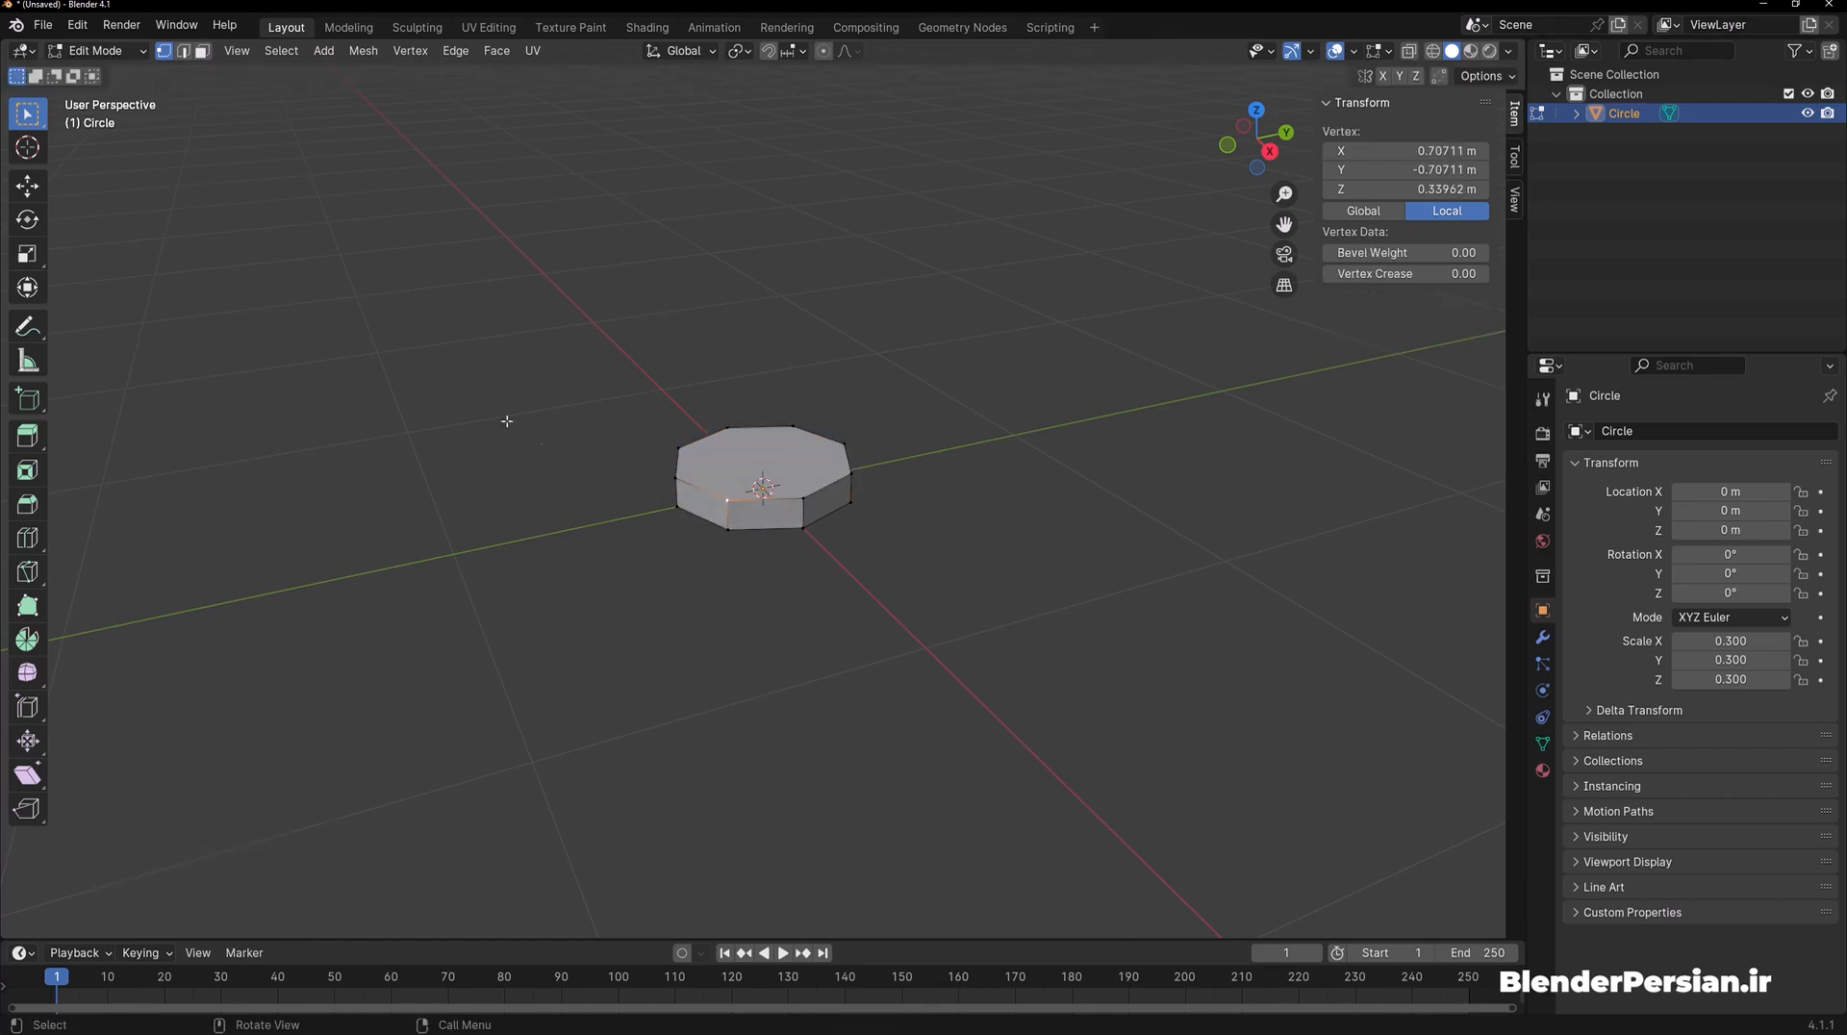
pyautogui.click(184, 54)
pyautogui.click(693, 491)
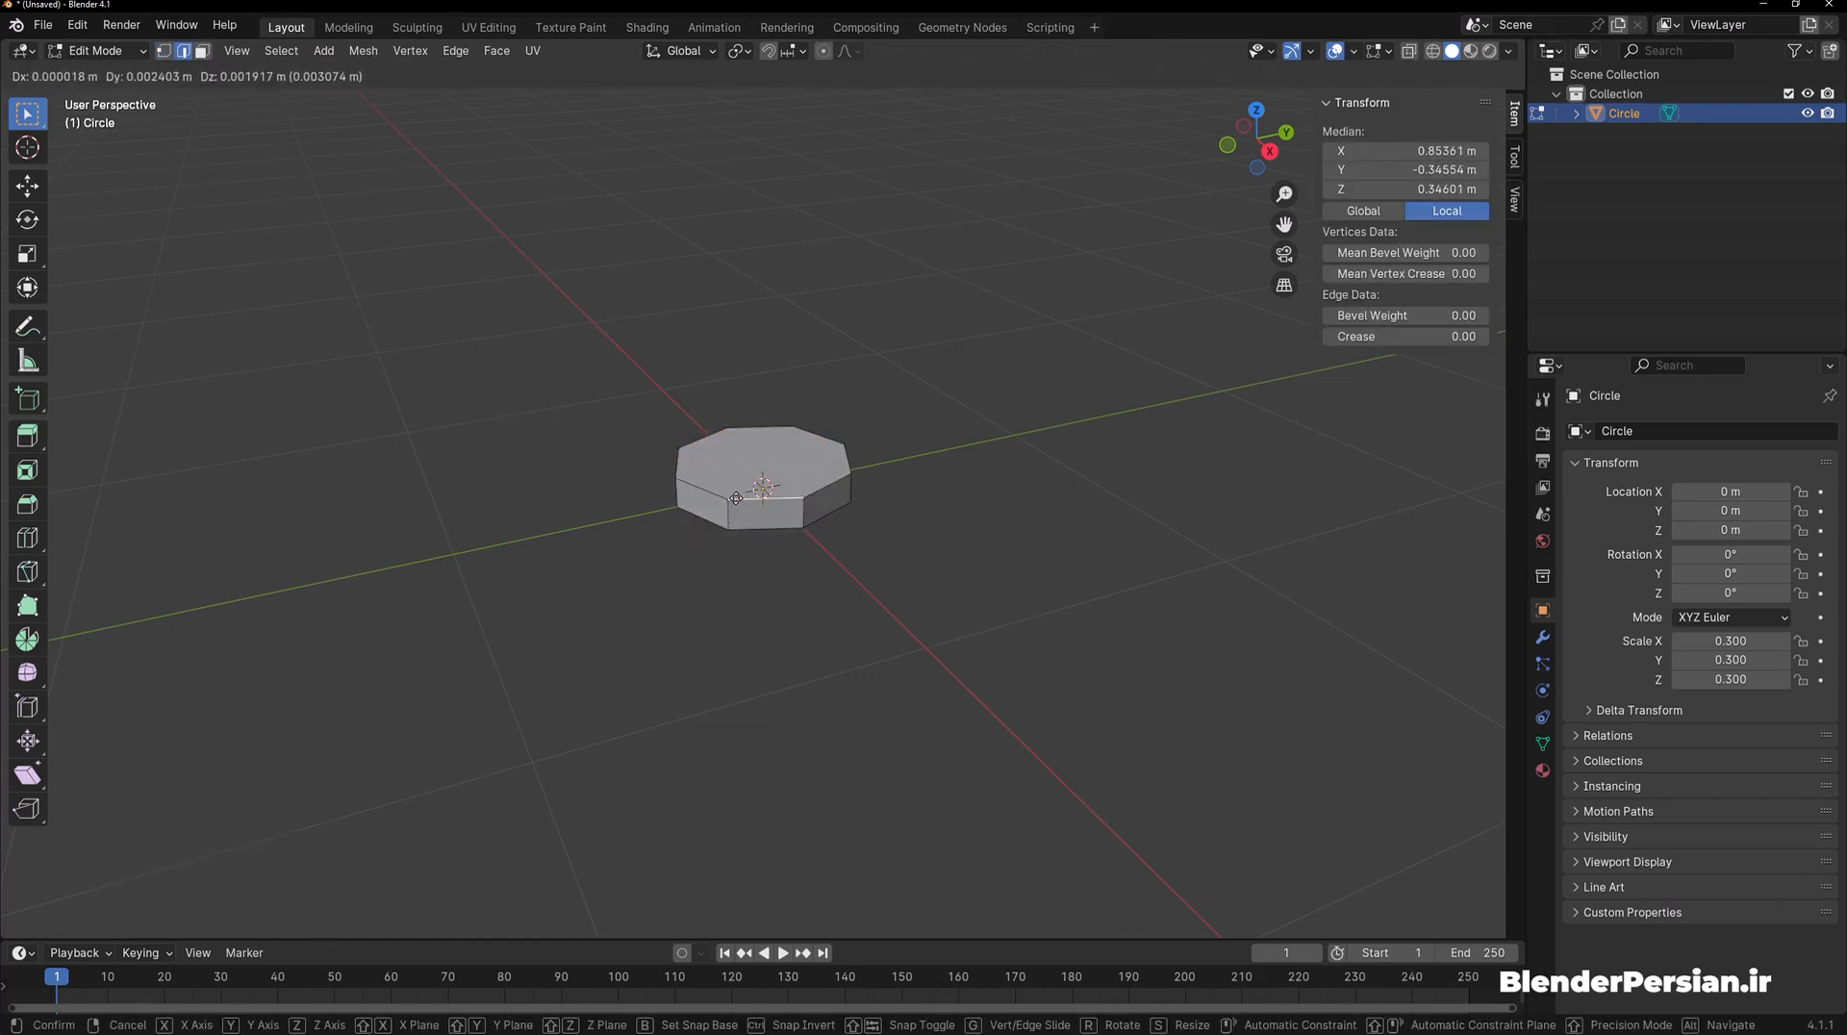
pyautogui.click(201, 52)
pyautogui.click(760, 457)
pyautogui.click(765, 513)
pyautogui.click(833, 500)
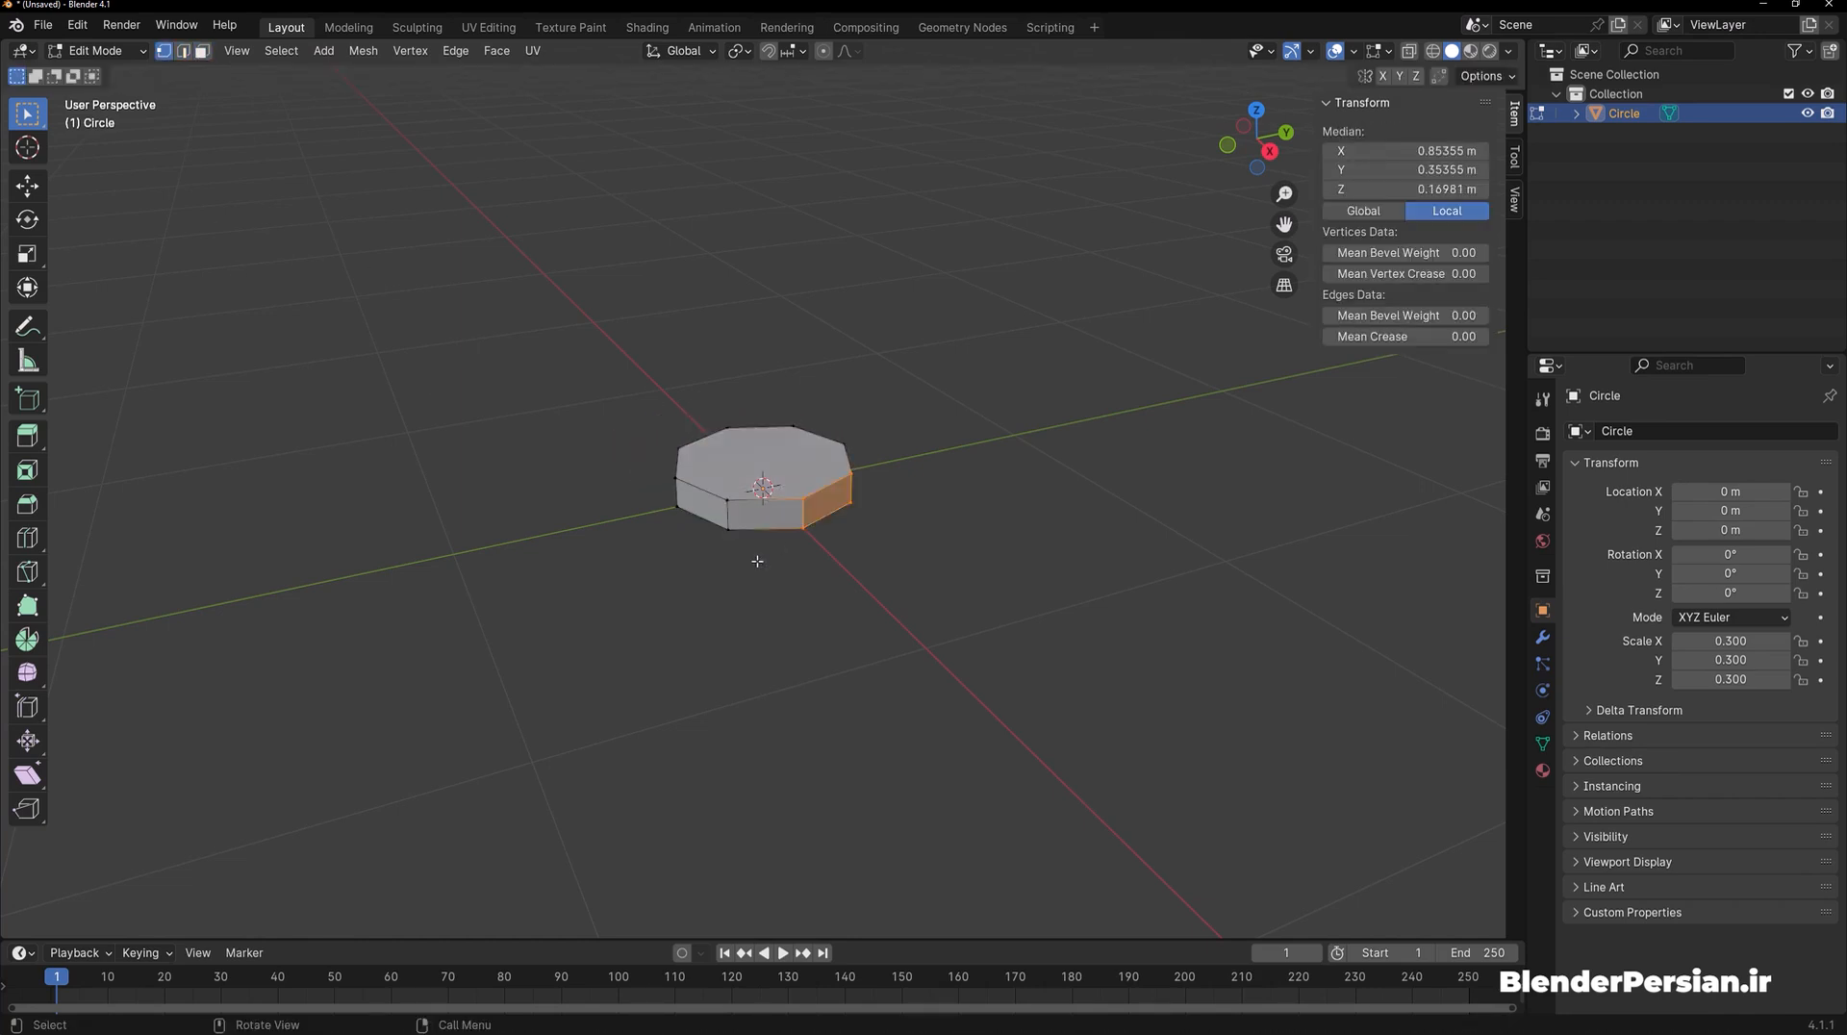
pyautogui.press('1')
pyautogui.press('2')
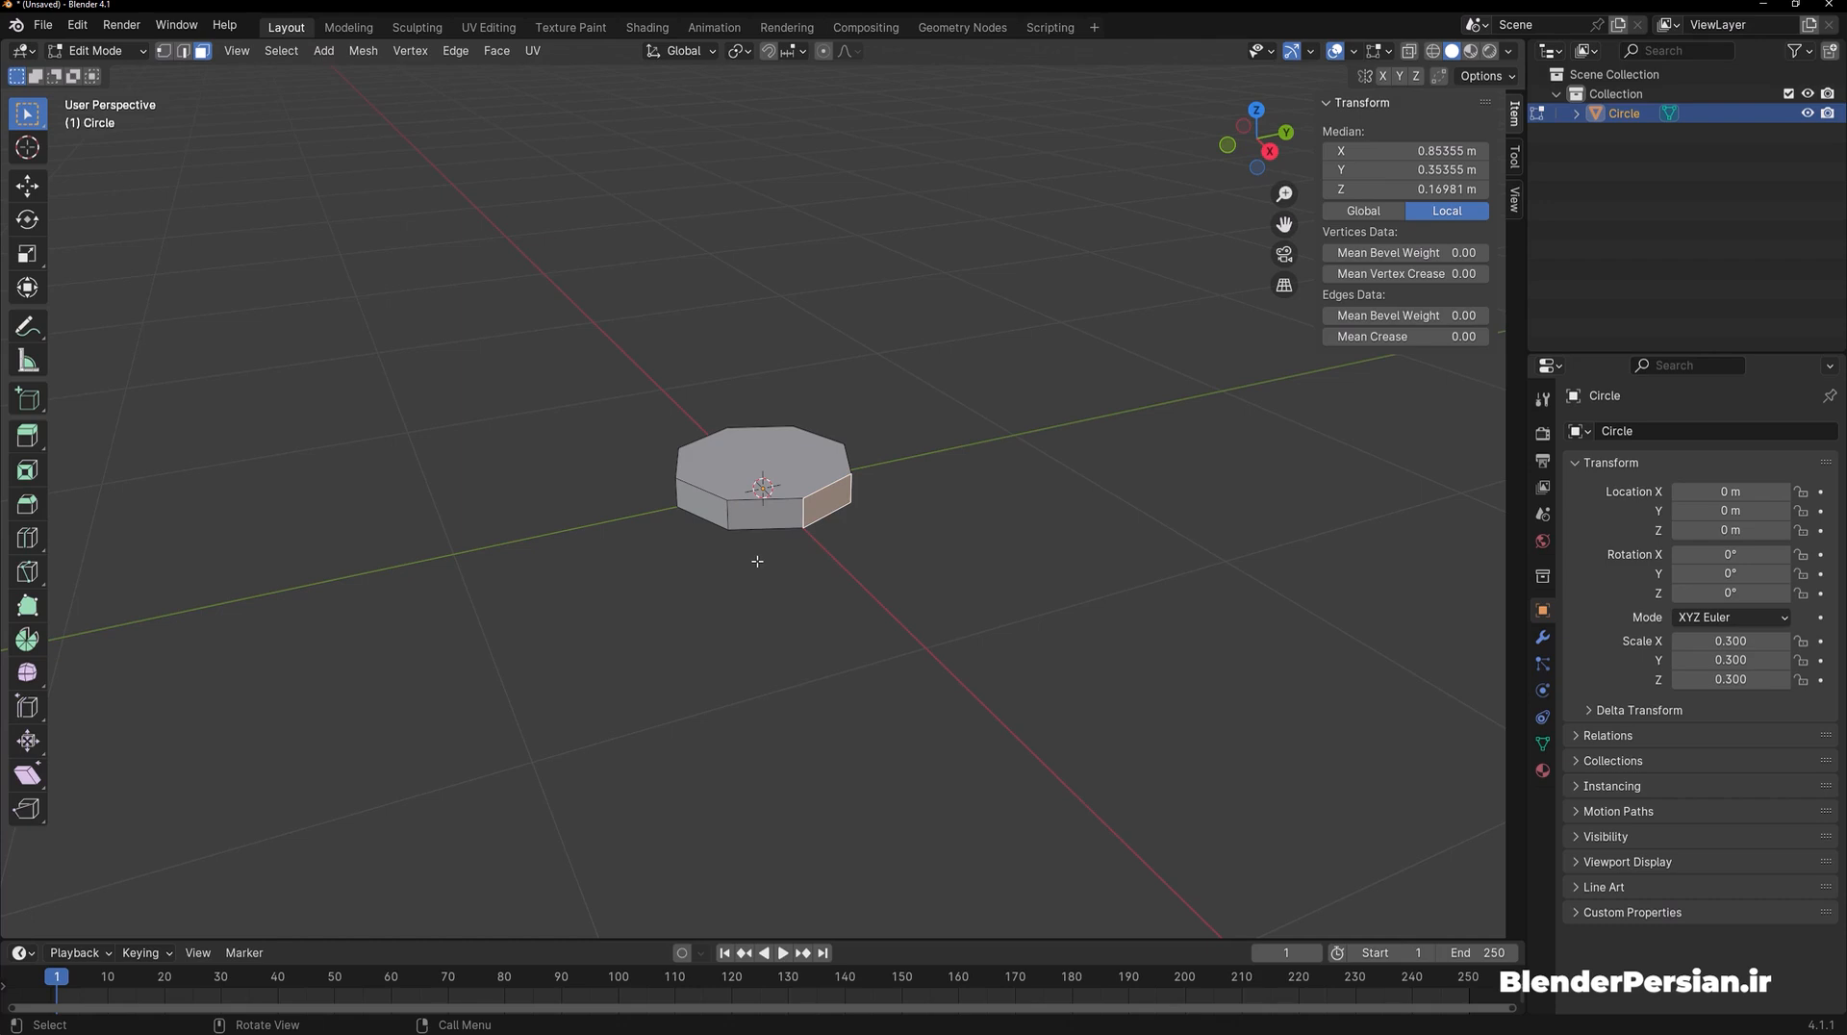
# Select the disc's top and bottom faces and inset both by about 0.41 m
pyautogui.click(803, 485)
pyautogui.scroll(2, 802, 485)
pyautogui.moveTo(817, 470)
pyautogui.mouseDown(button='middle')
pyautogui.moveTo(751, 470)
pyautogui.moveTo(754, 520)
pyautogui.moveTo(799, 586)
pyautogui.moveTo(834, 493)
pyautogui.mouseUp(button='middle')
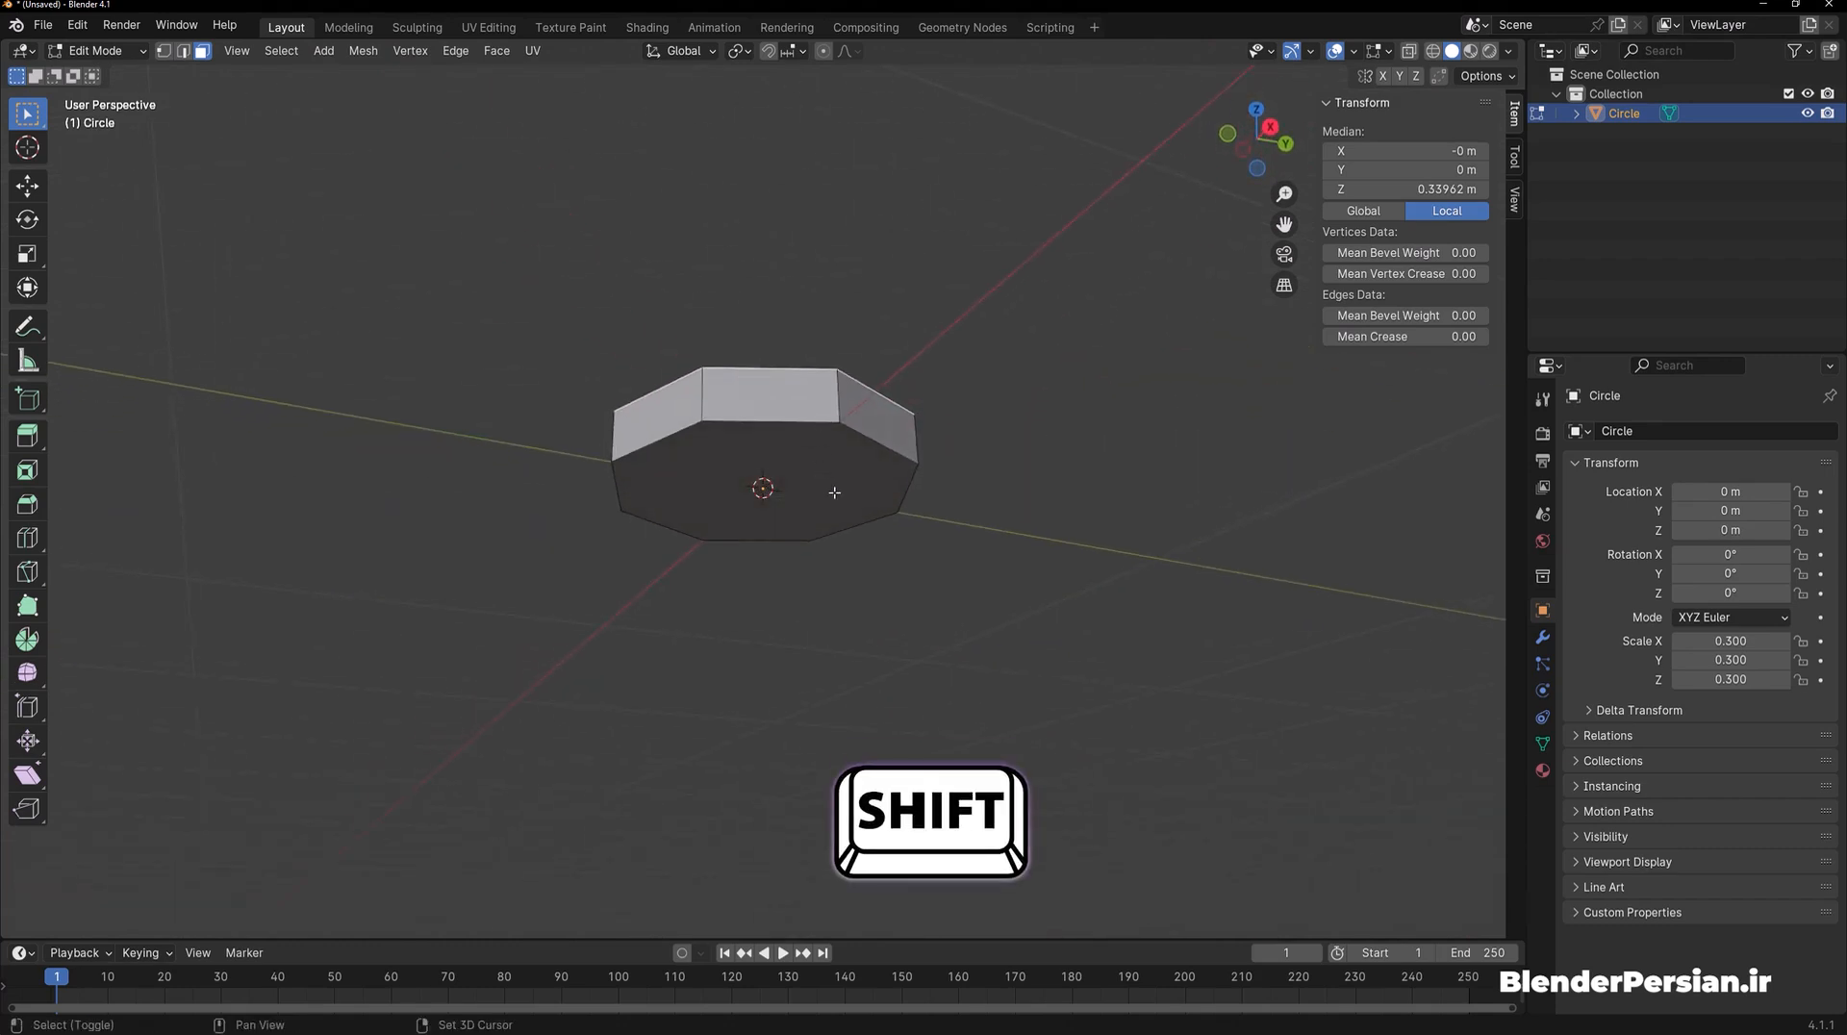
pyautogui.keyDown('shift'); pyautogui.click(834, 493); pyautogui.keyUp('shift')
pyautogui.moveTo(834, 492); pyautogui.dragTo(821, 600, button='middle')
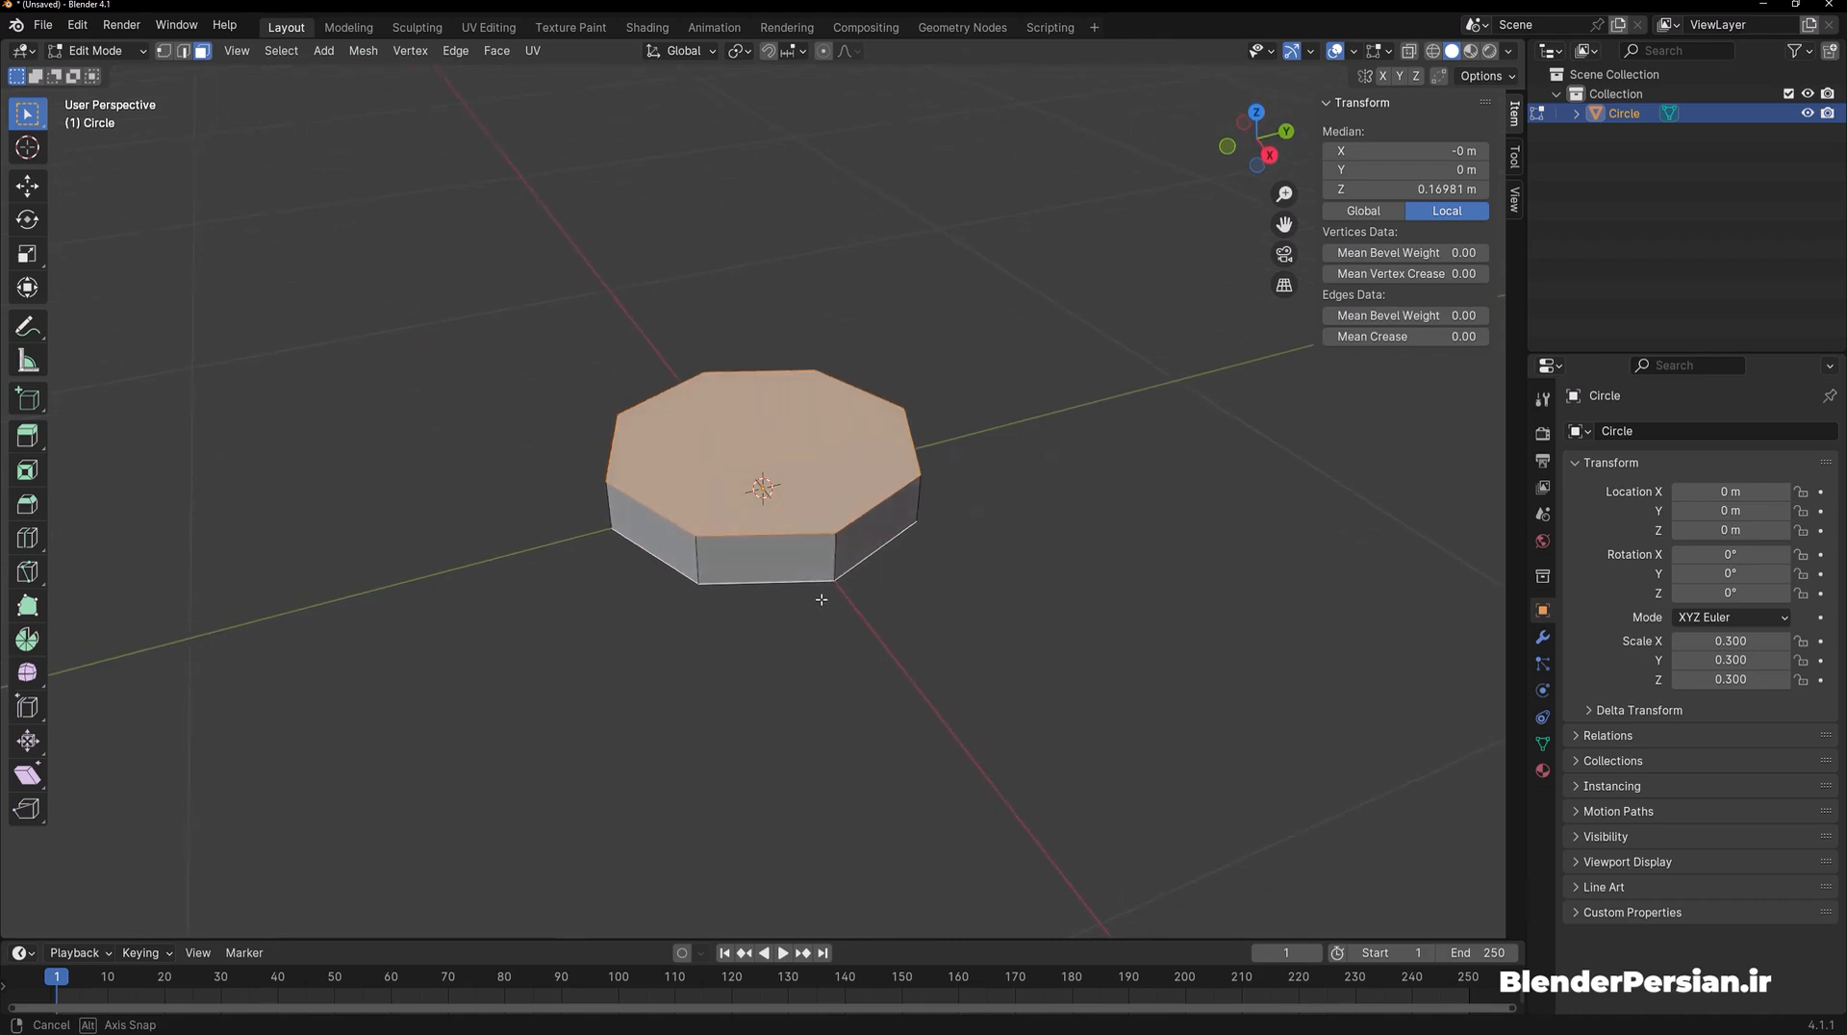
pyautogui.press('i')
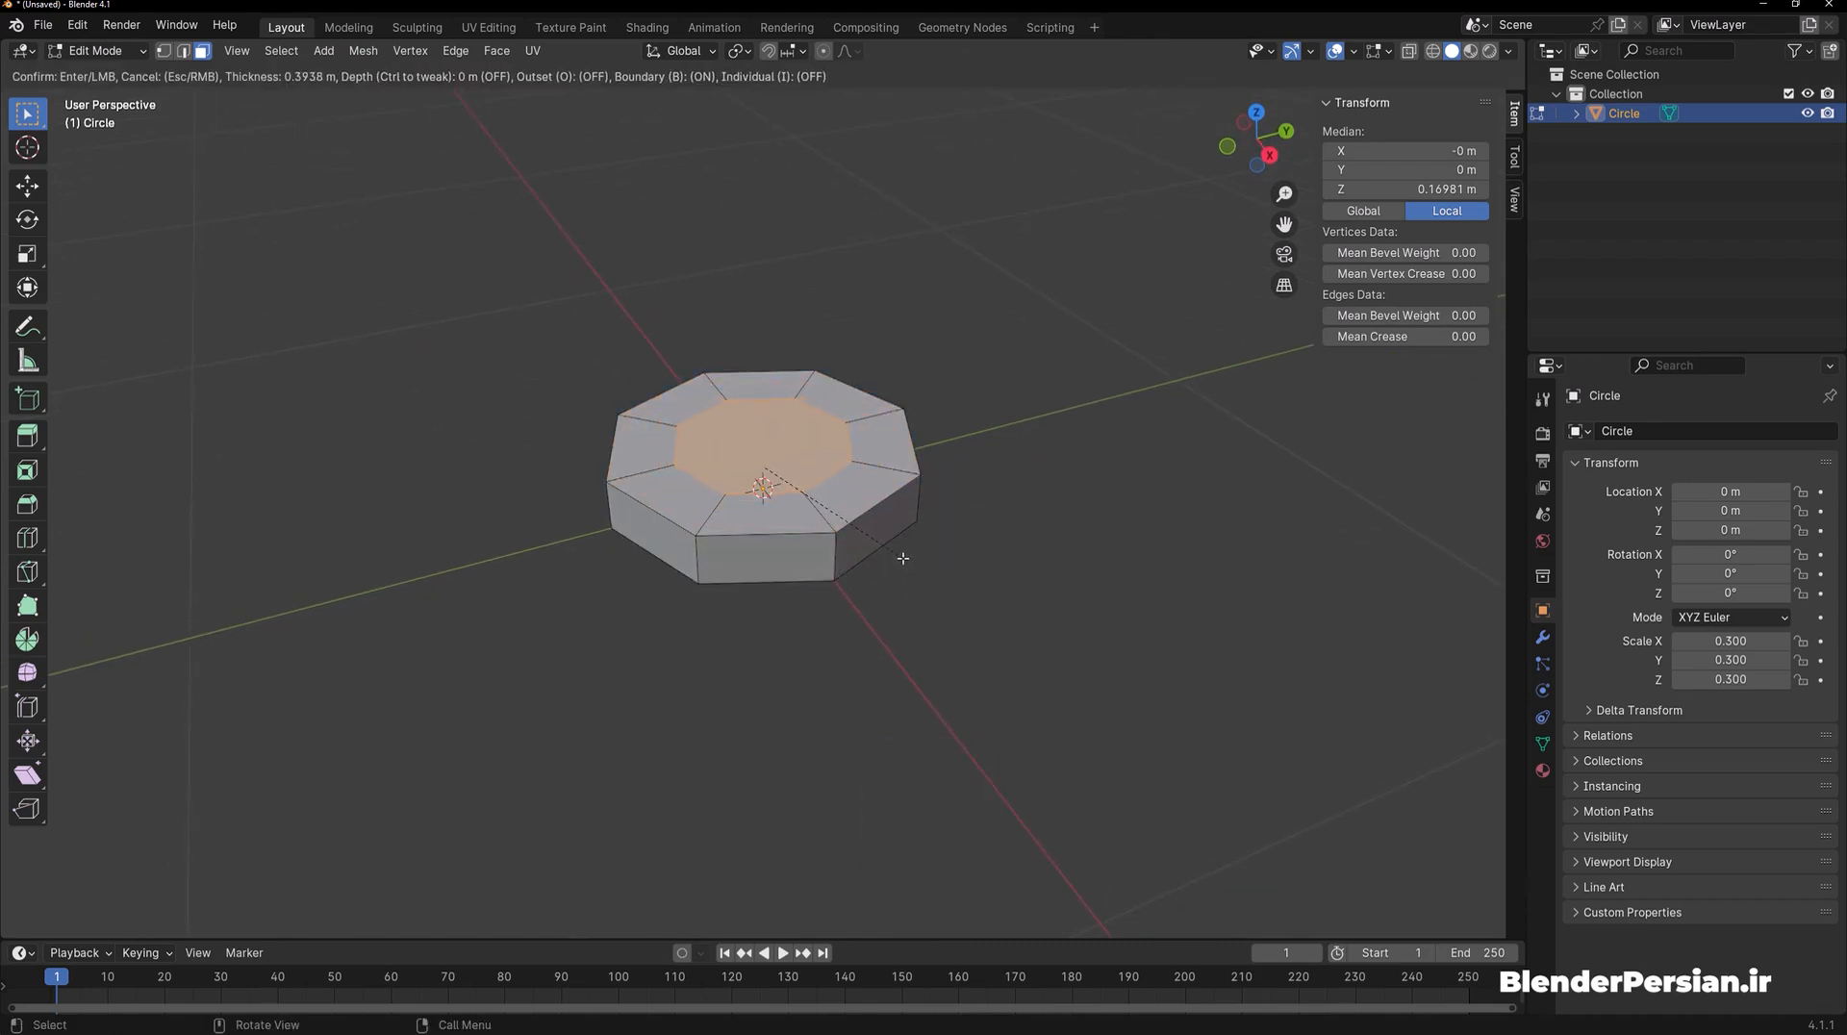
pyautogui.click(901, 557)
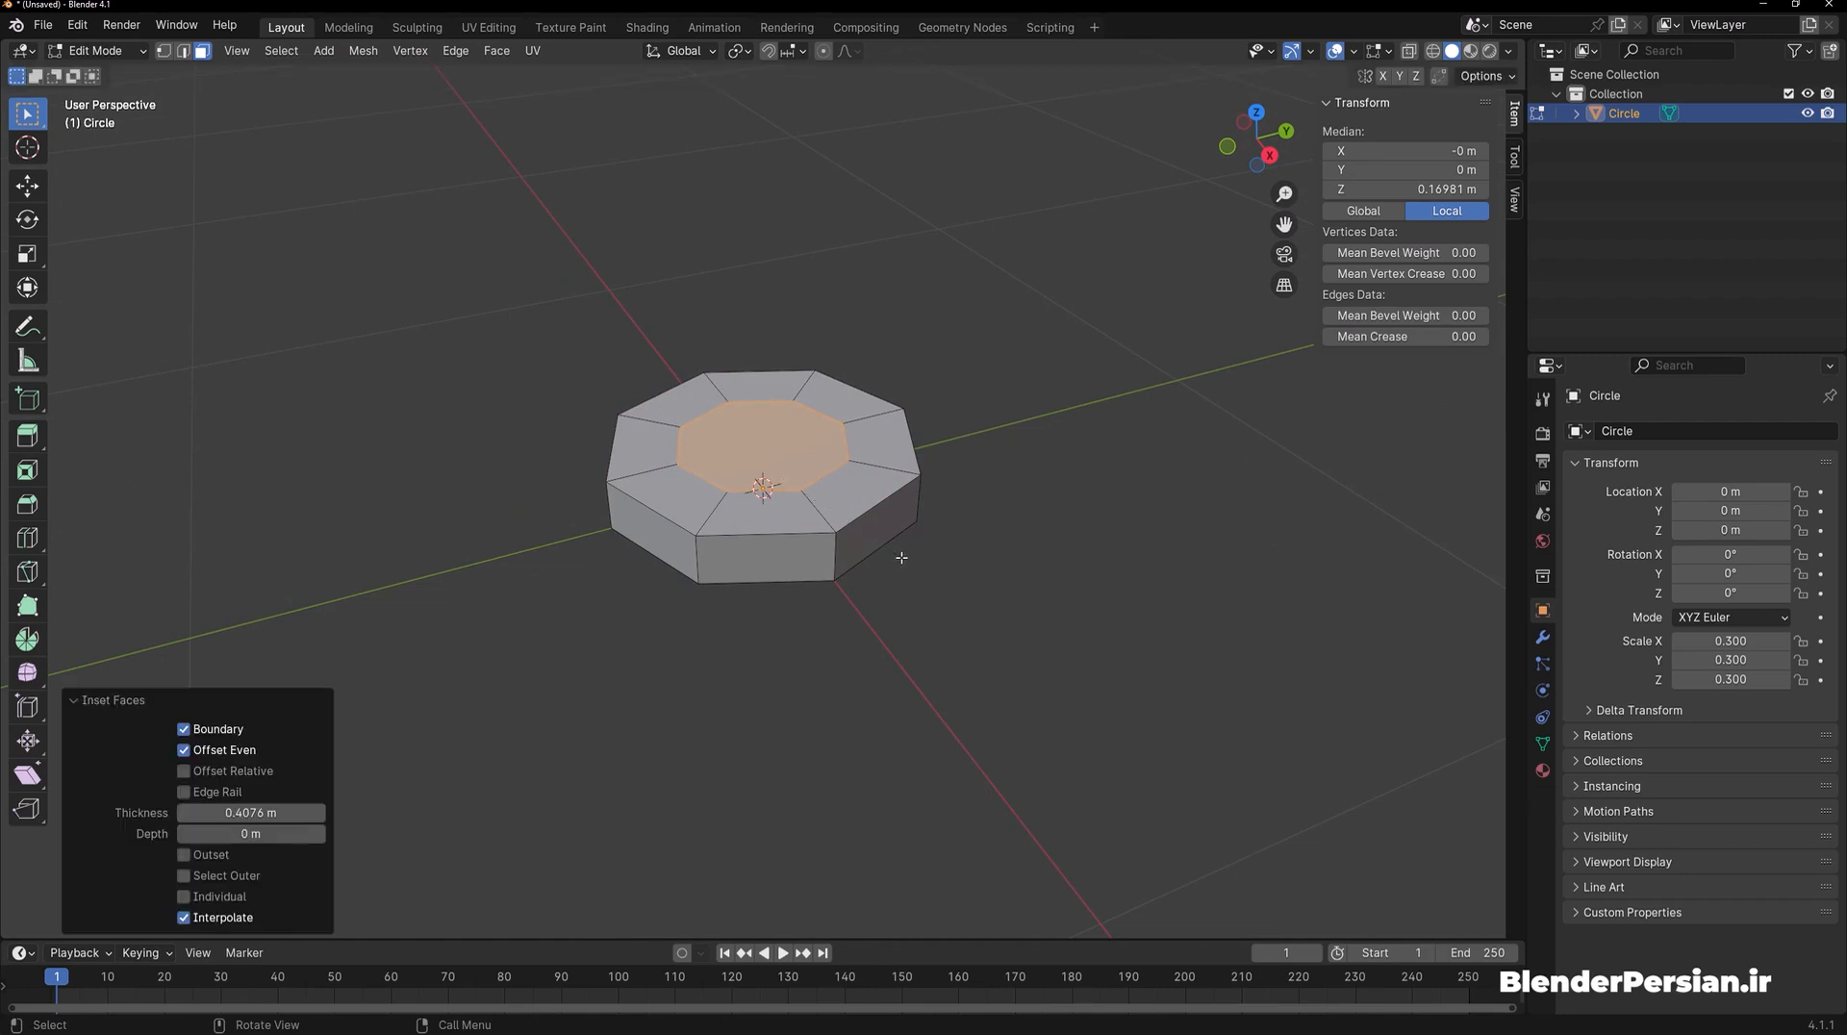
# Add a Subdivision Surface modifier to the disc with viewport and render levels set to 3
pyautogui.click(1542, 637)
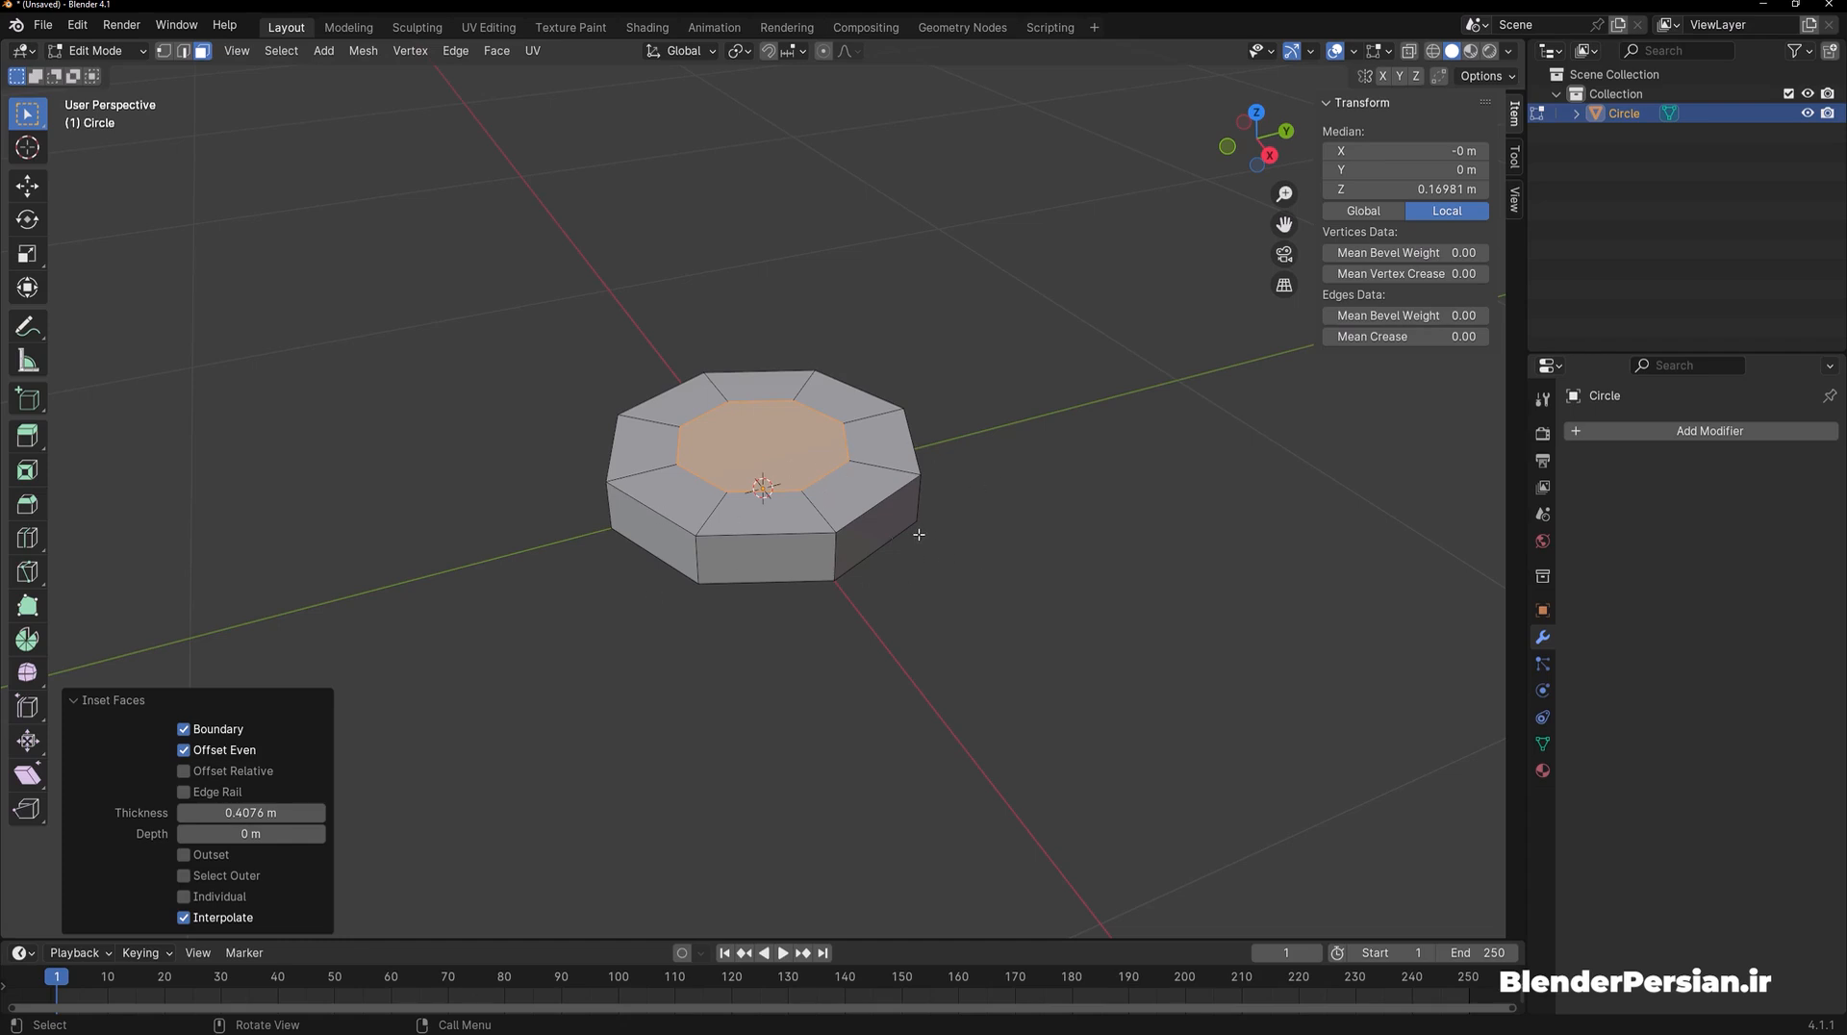
pyautogui.click(1616, 433)
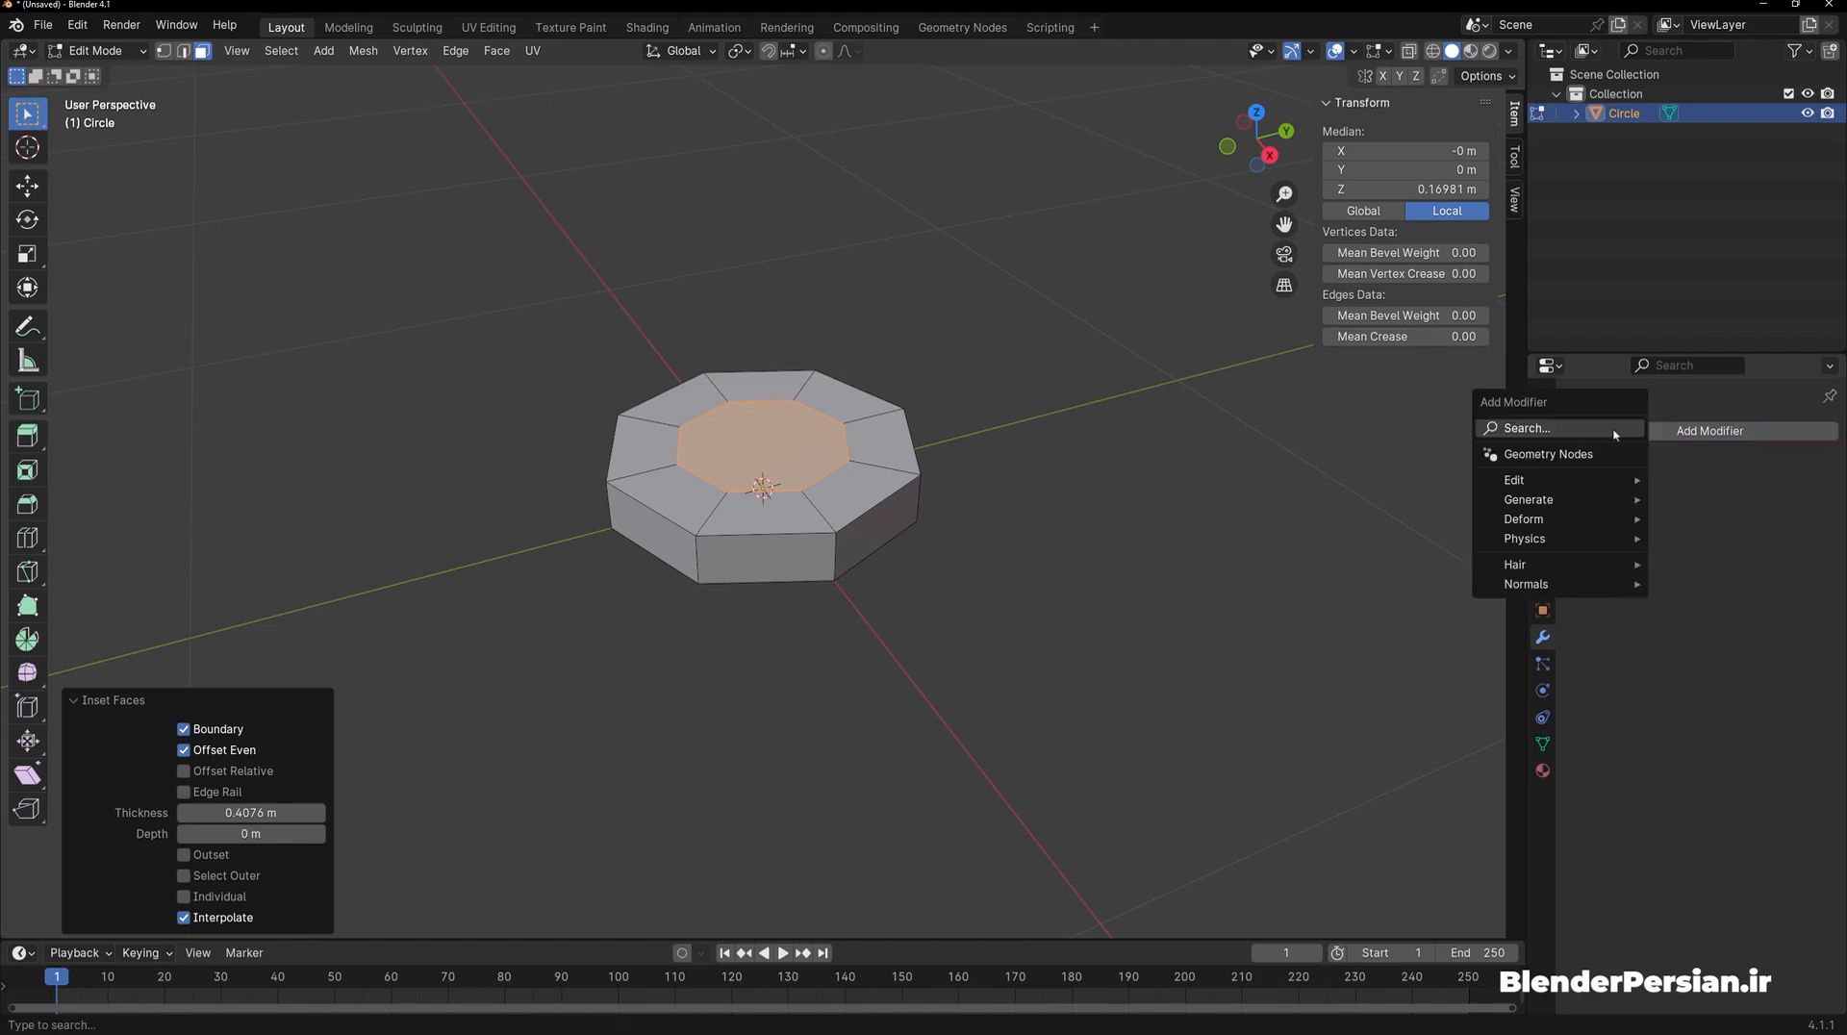
pyautogui.moveTo(1588, 497)
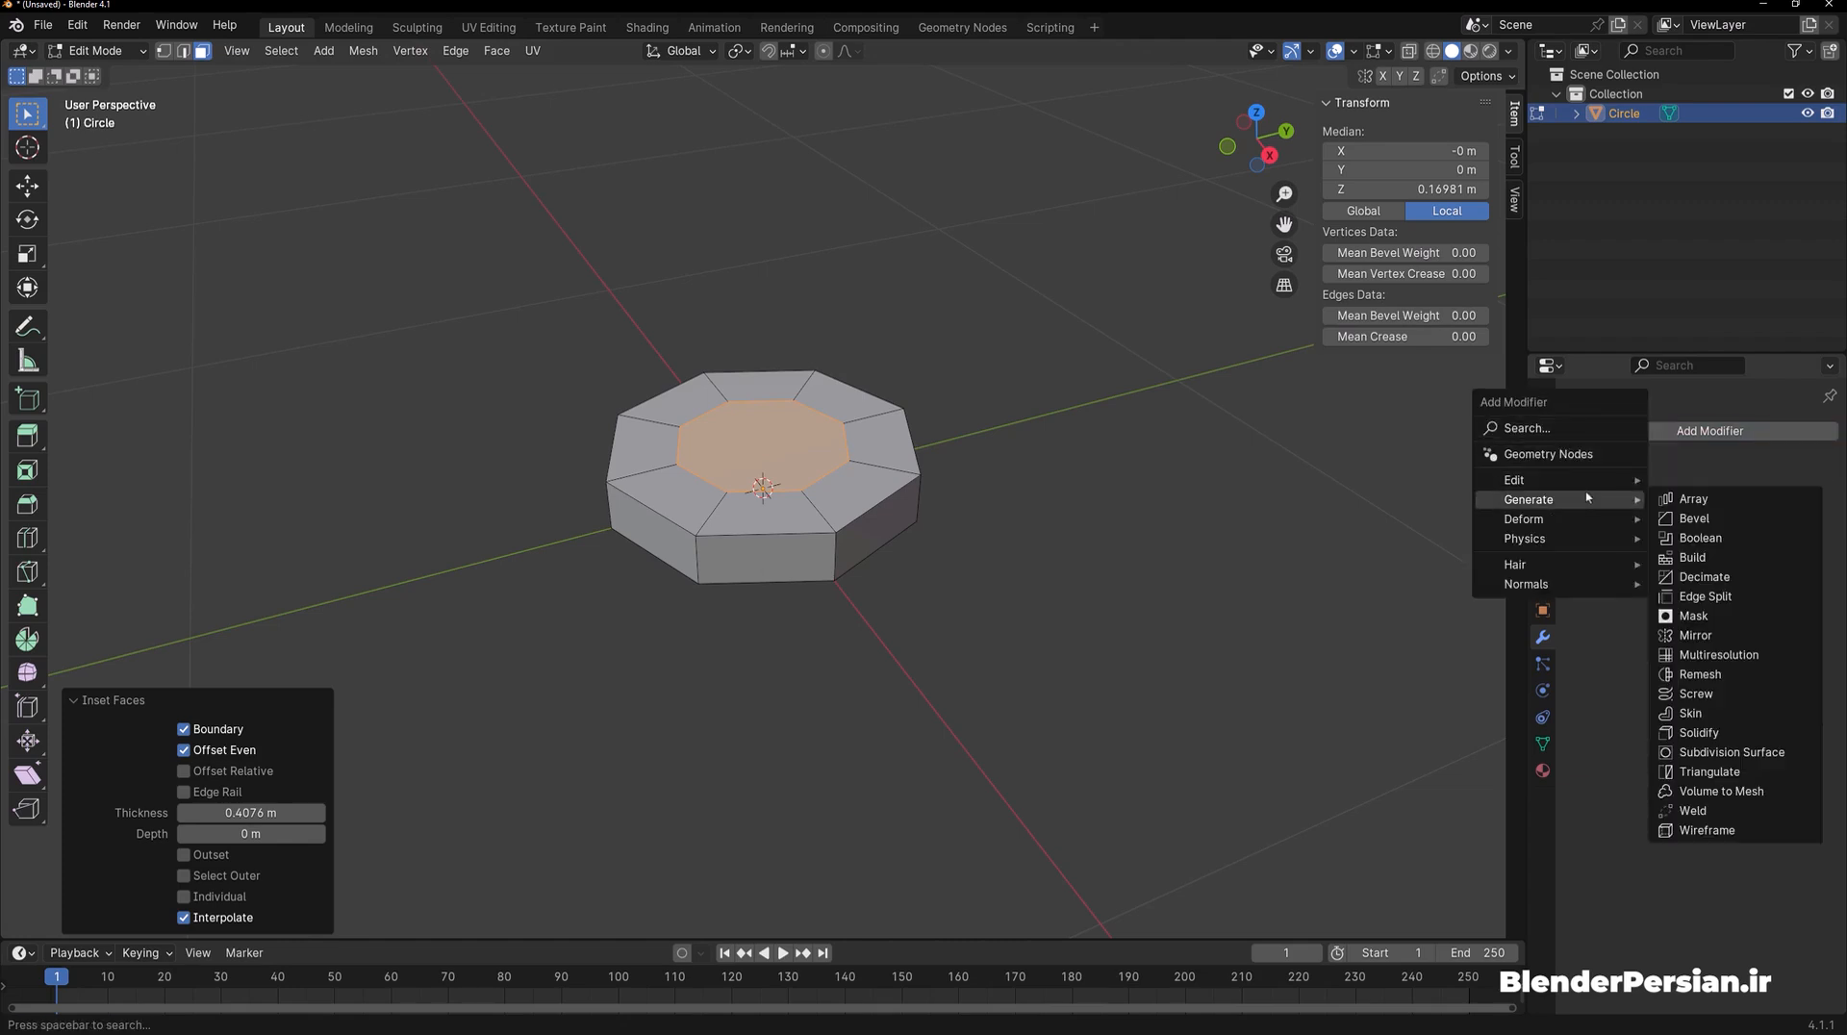
pyautogui.click(1732, 753)
pyautogui.scroll(2, 892, 566)
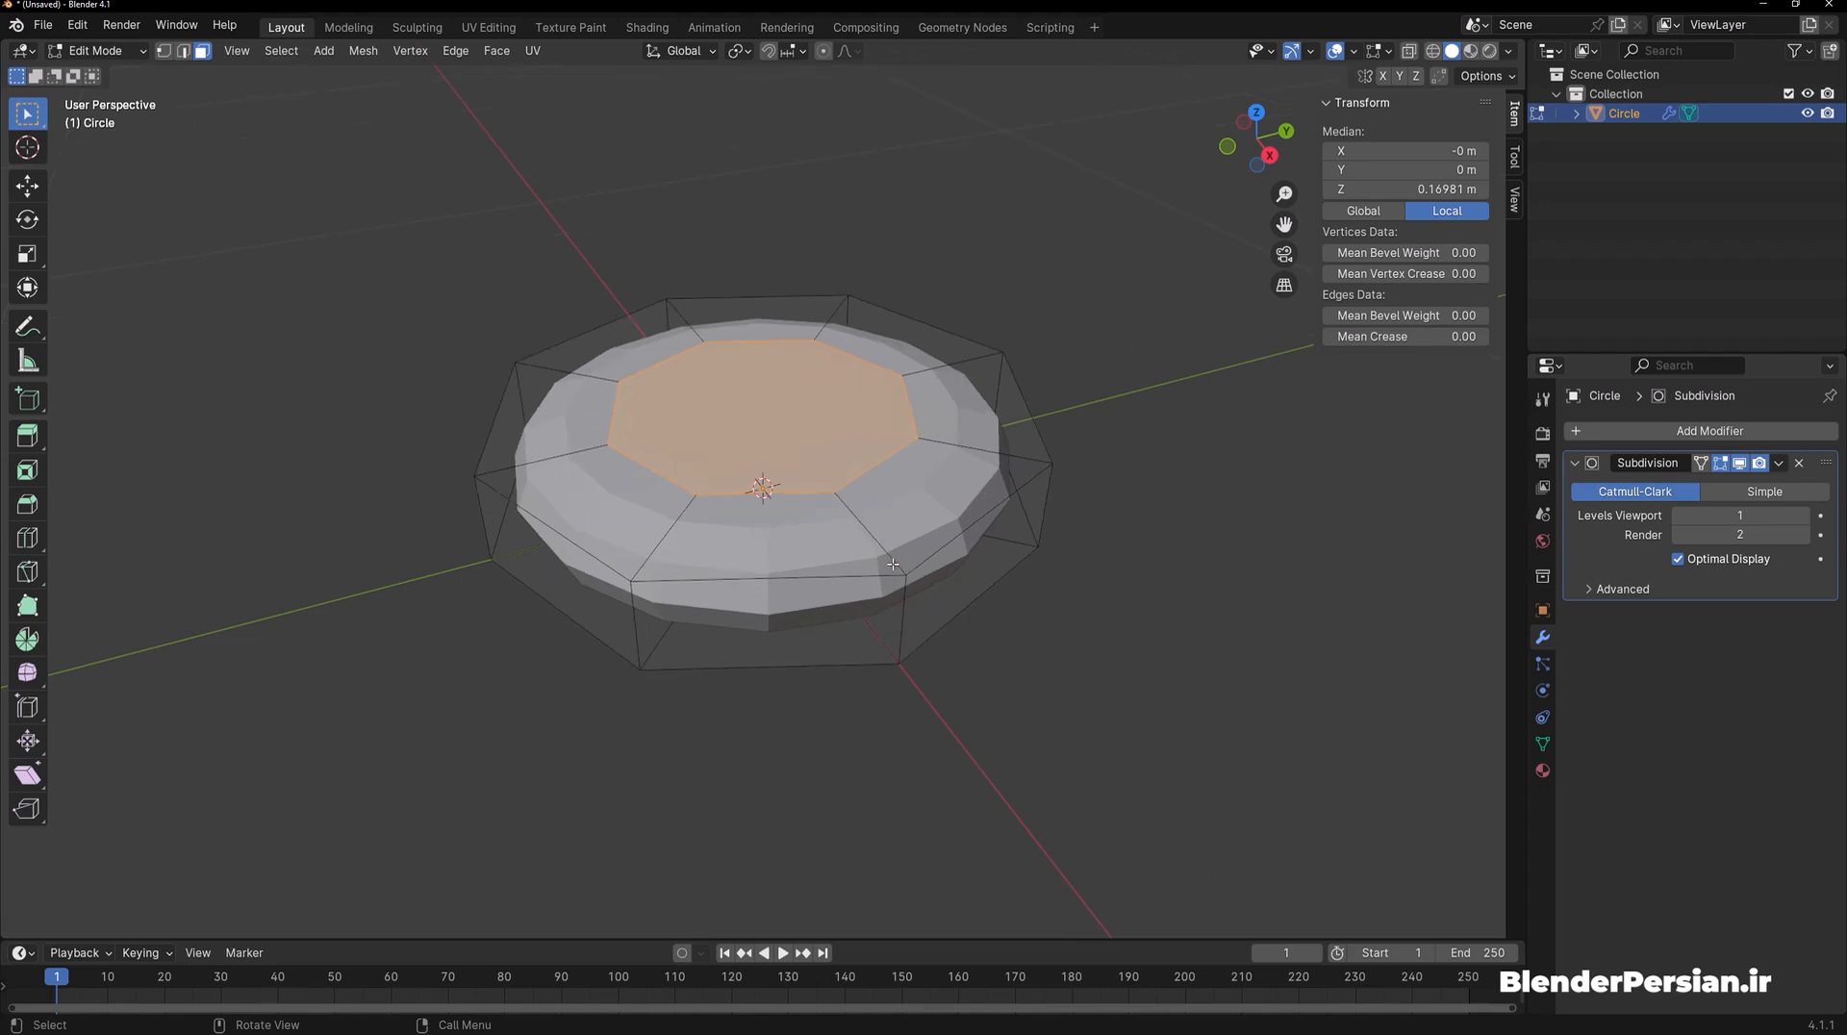
pyautogui.click(1804, 516)
pyautogui.click(1804, 517)
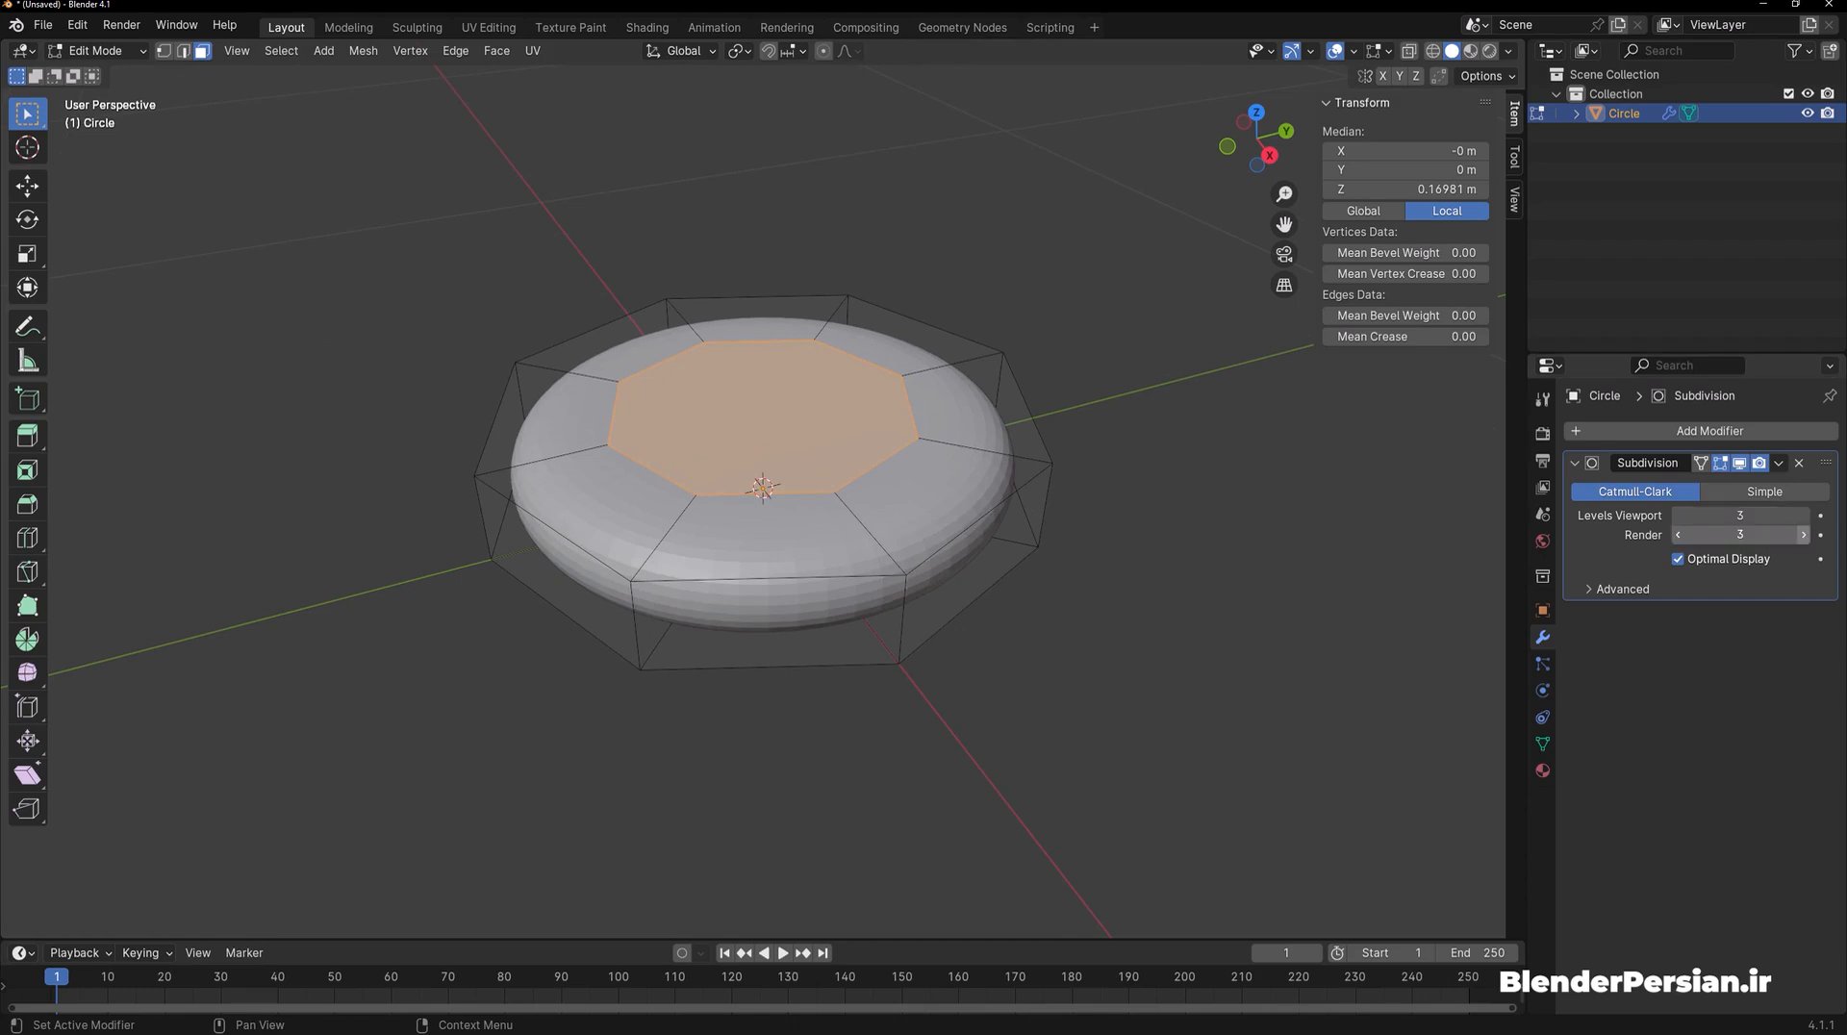
# Return to Object Mode and apply Shade Smooth to the disc
pyautogui.press('Tab')
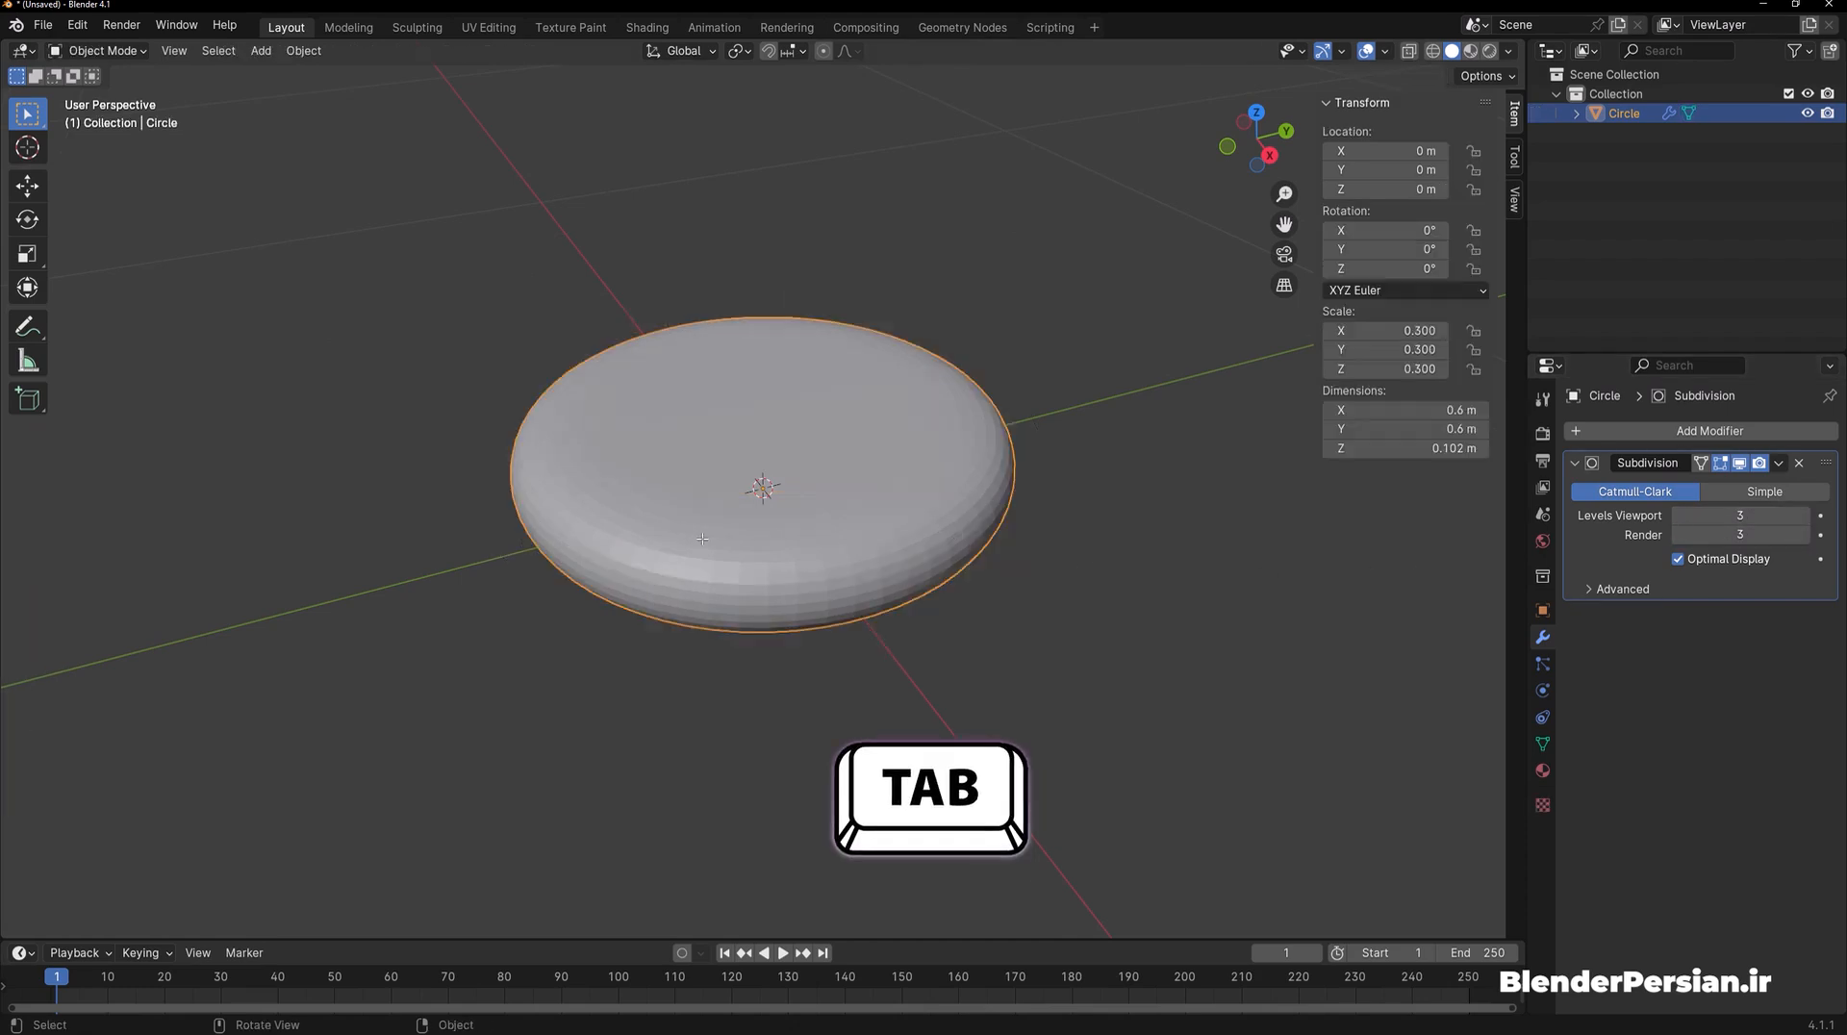
pyautogui.rightClick(754, 538)
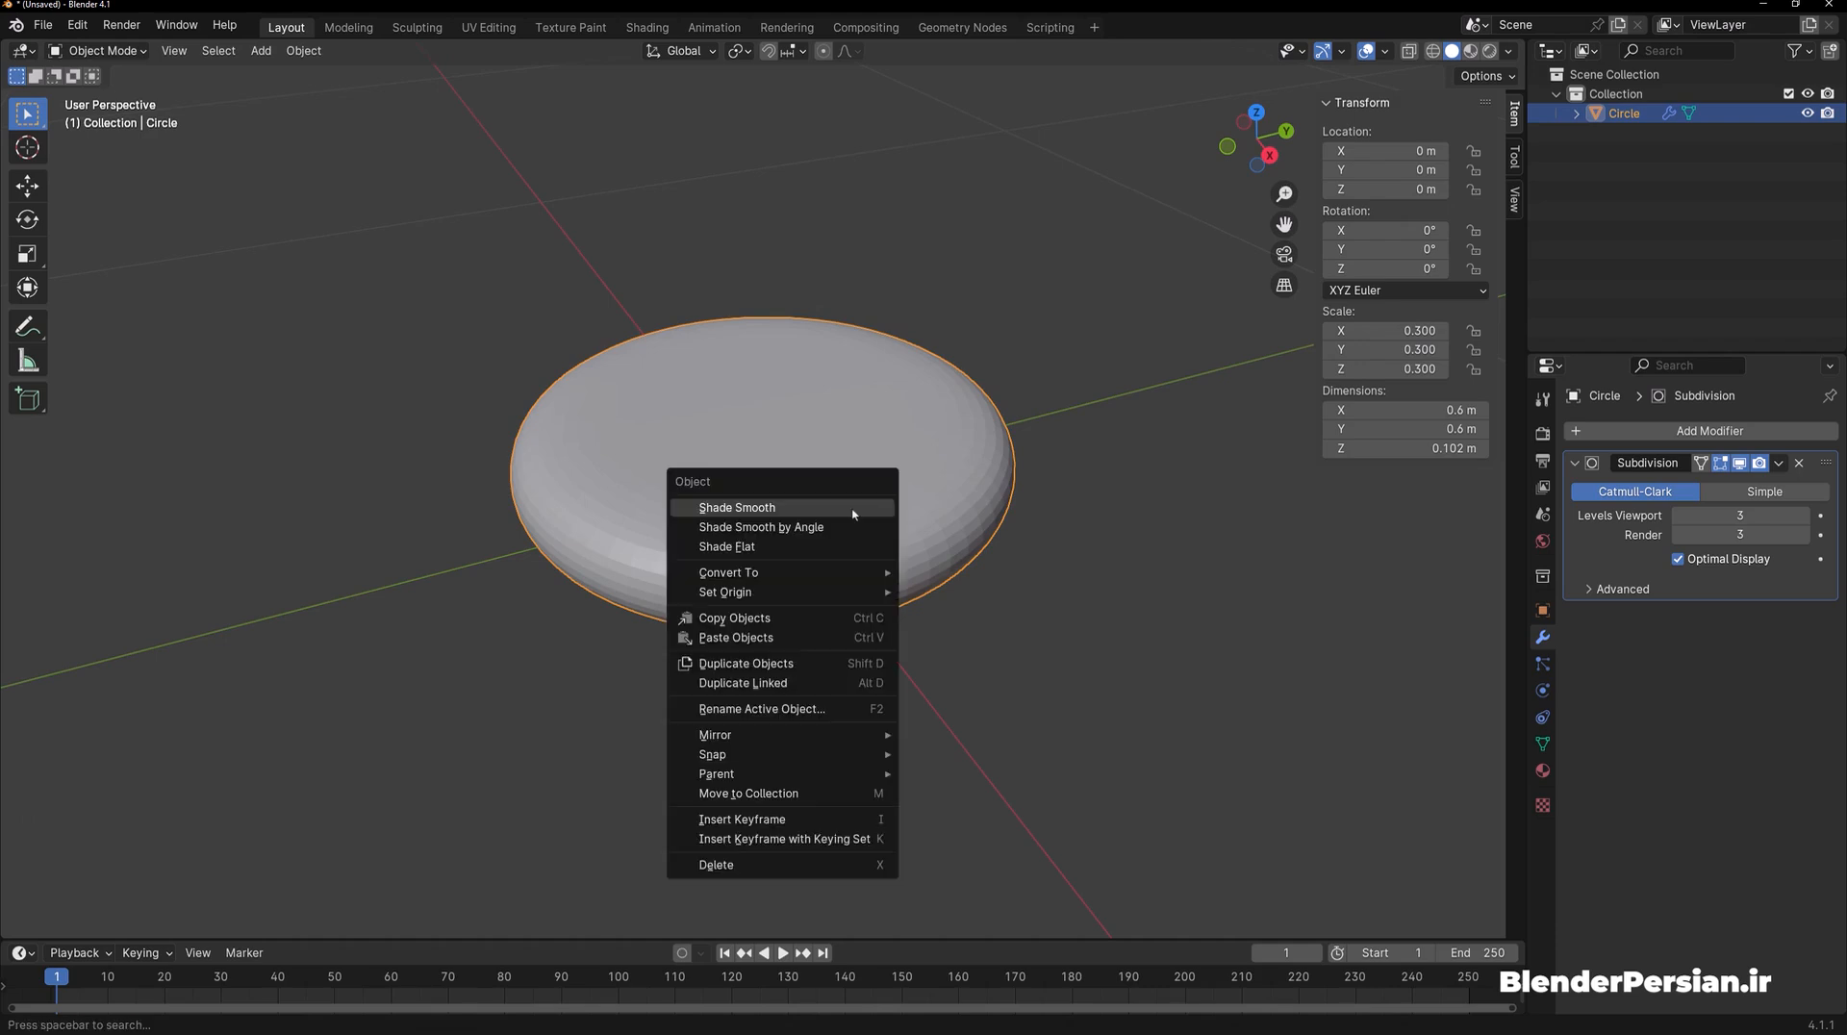
pyautogui.click(827, 496)
pyautogui.click(855, 514)
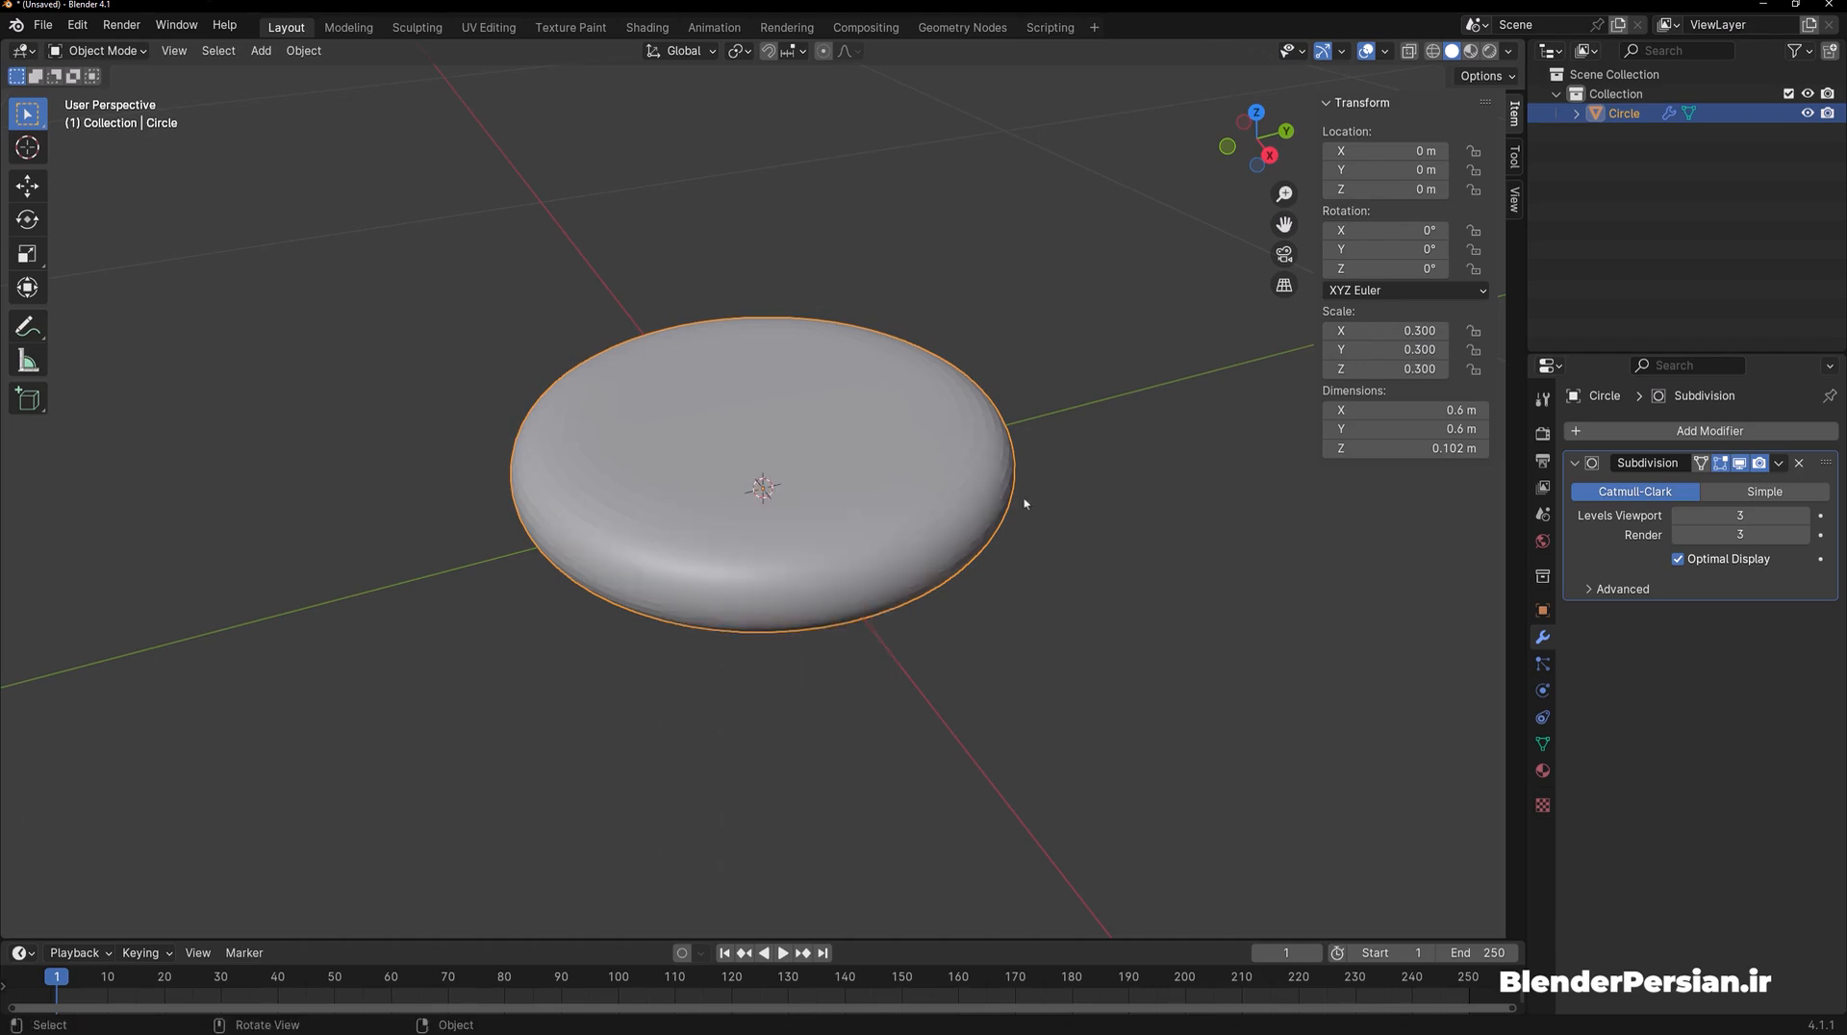
# Add a second 8-vertex mesh circle at the origin and scale it to 0.4 on all axes
pyautogui.hotkey('shift', 'a')
pyautogui.moveTo(1038, 518)
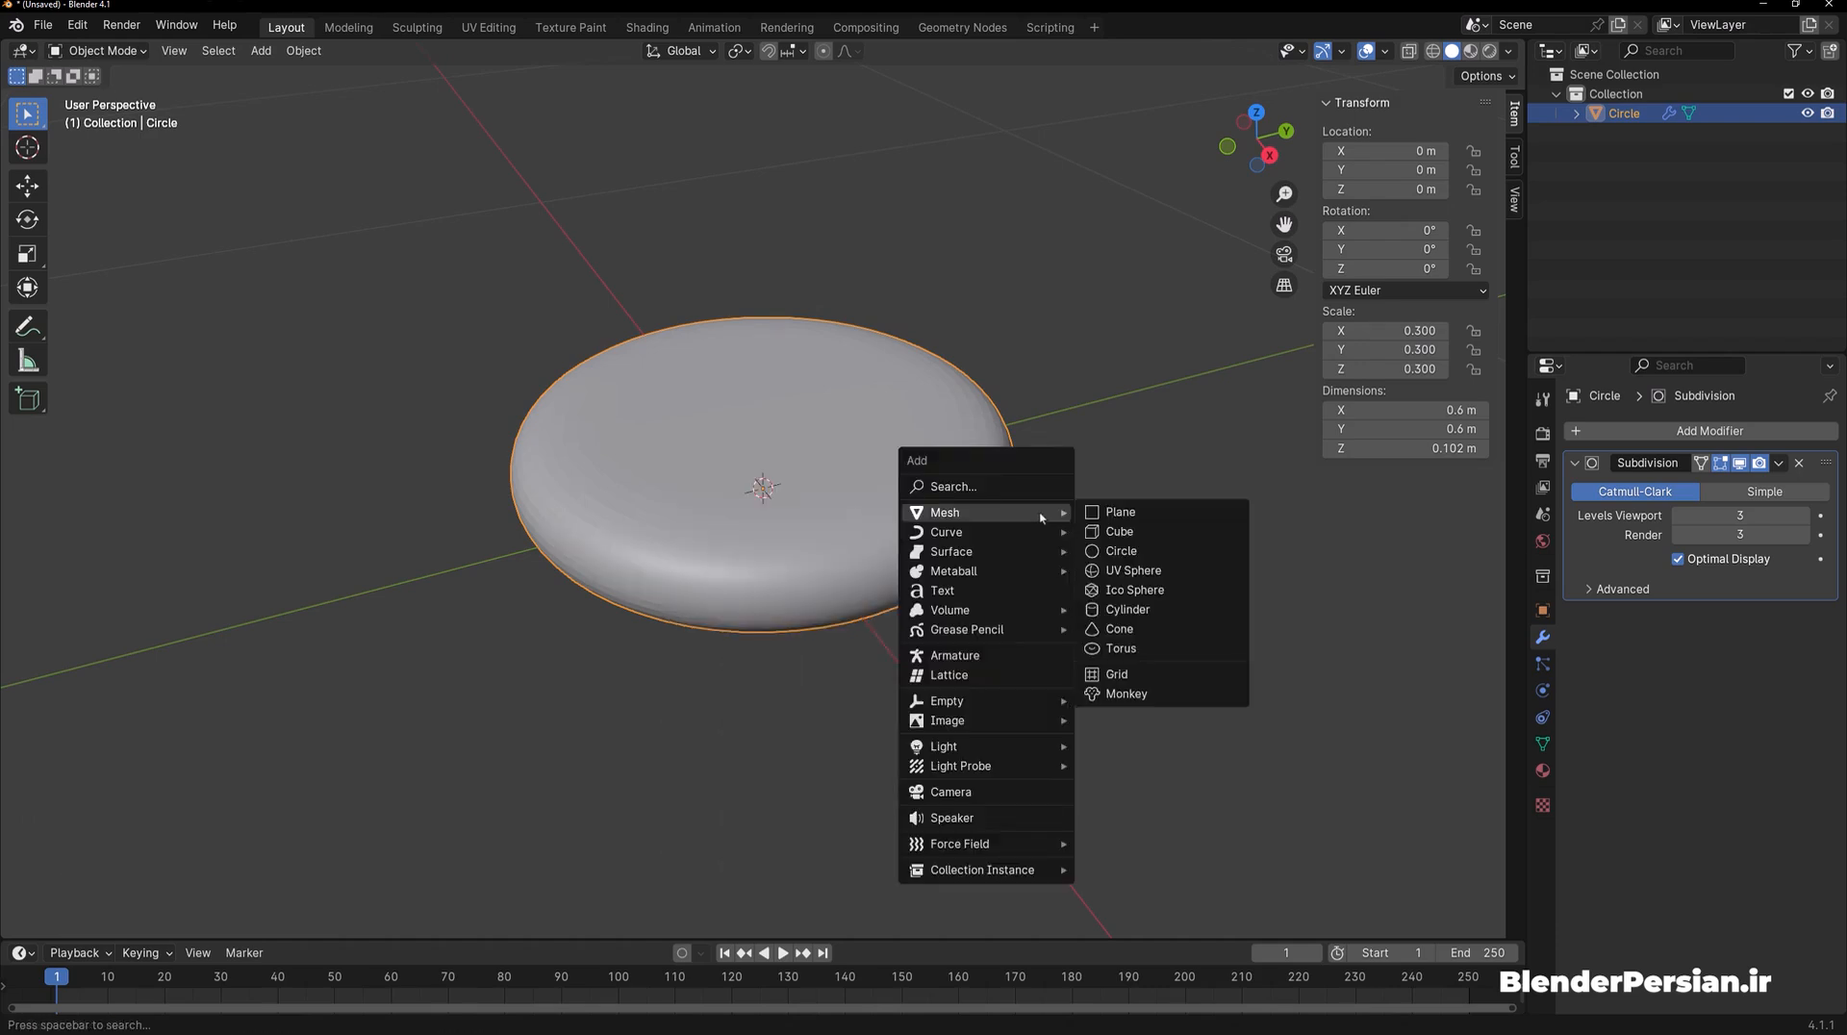
pyautogui.click(1121, 556)
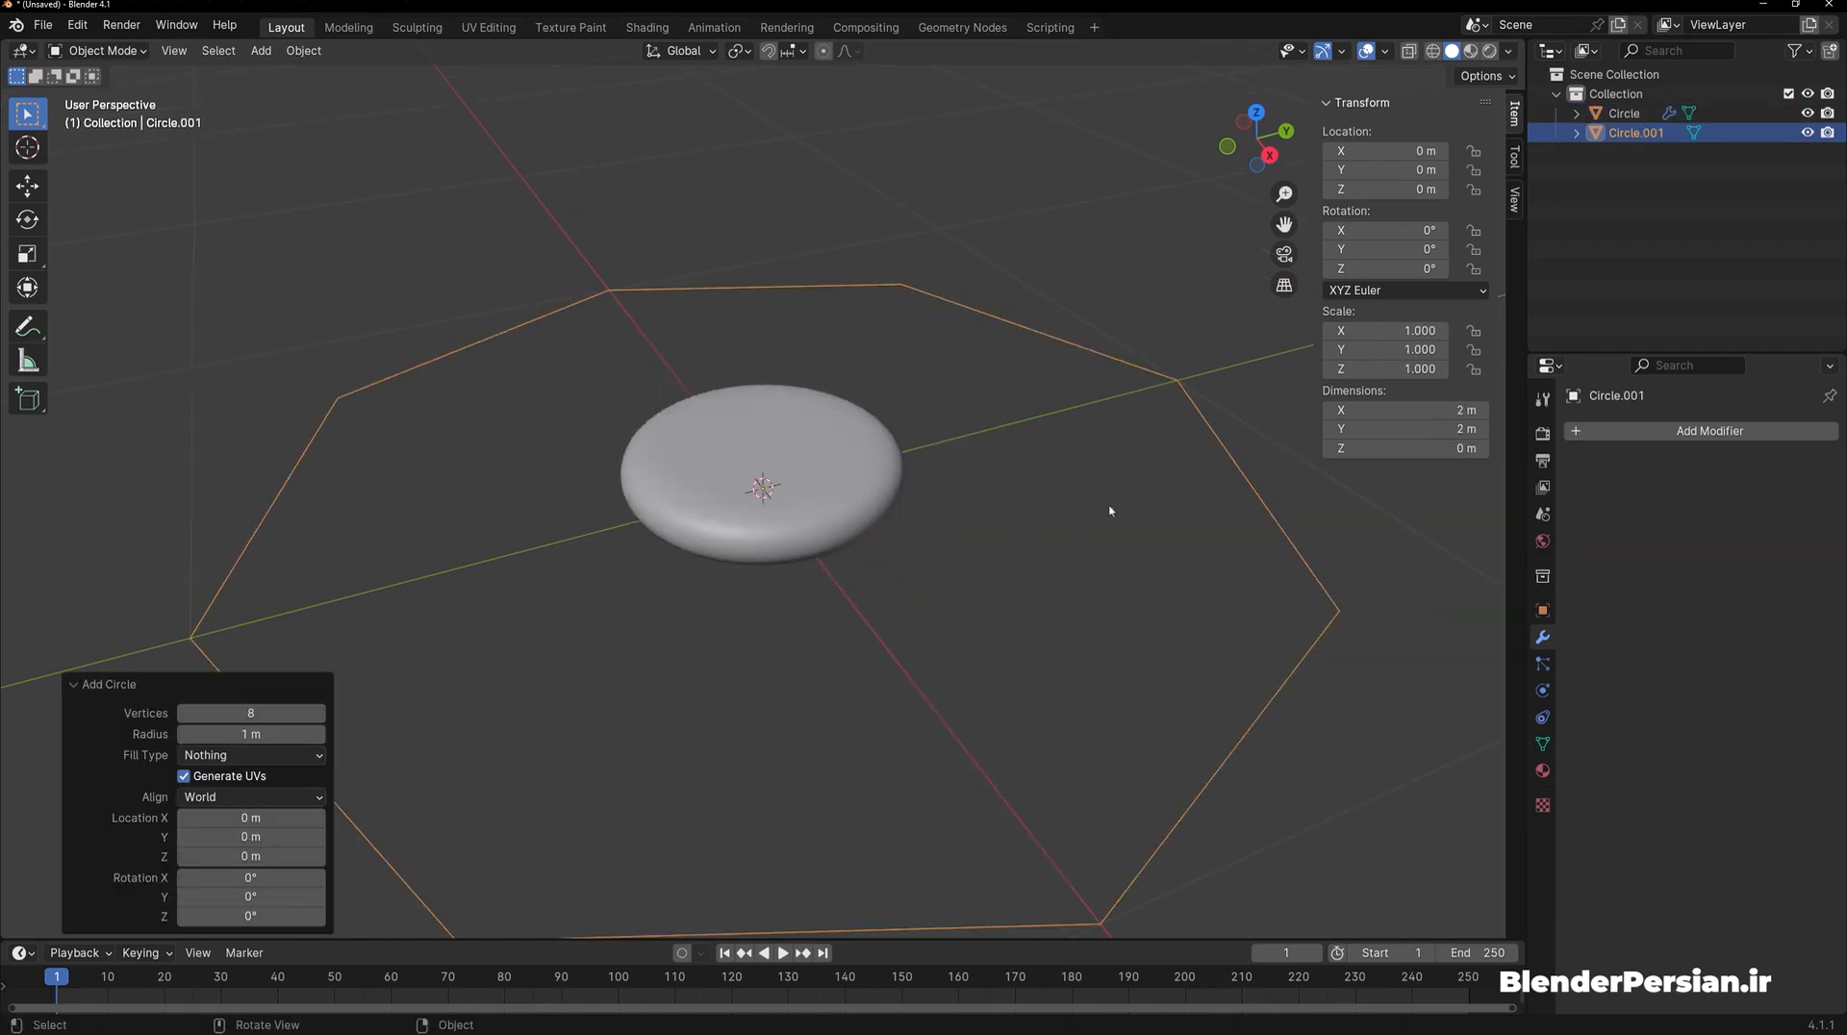
pyautogui.moveTo(1390, 330); pyautogui.dragTo(1390, 369)
pyautogui.write('0.4')
pyautogui.press('Return')
# Fill the second circle with a face in Edit Mode and extrude it upward about 0.1 m
pyautogui.press('Tab')
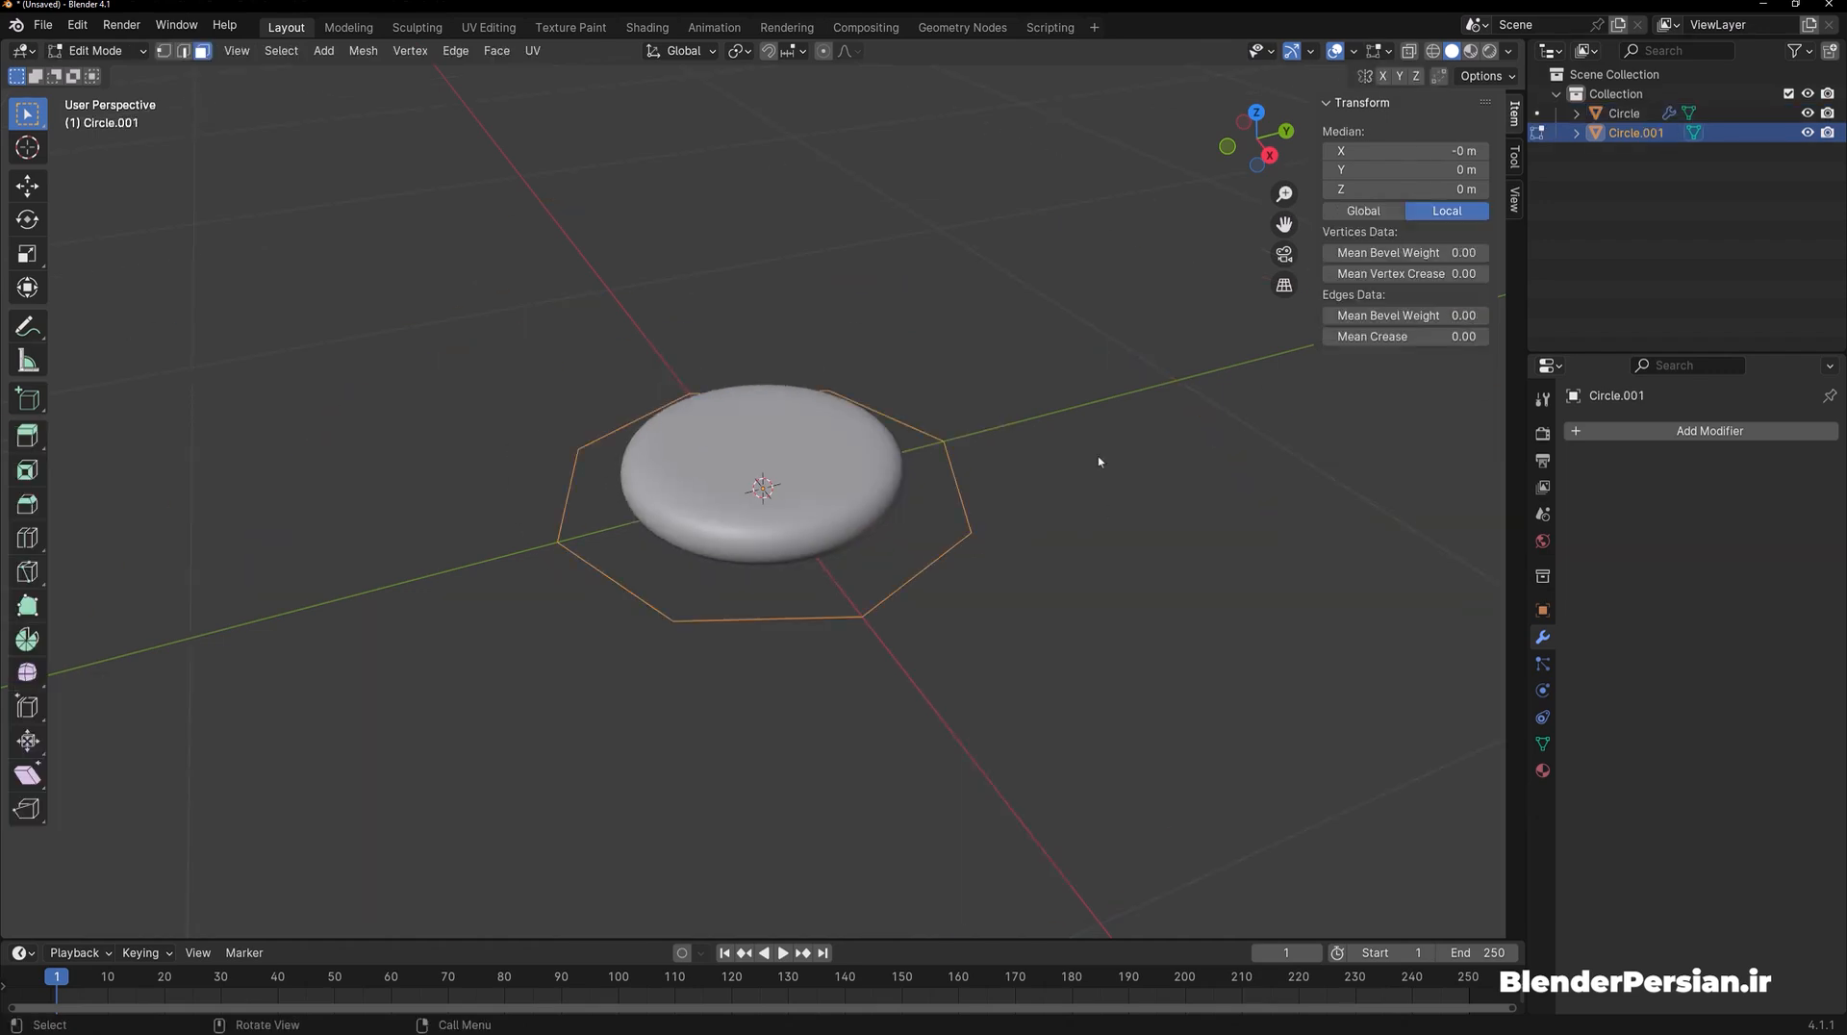
pyautogui.press('f')
pyautogui.press('e')
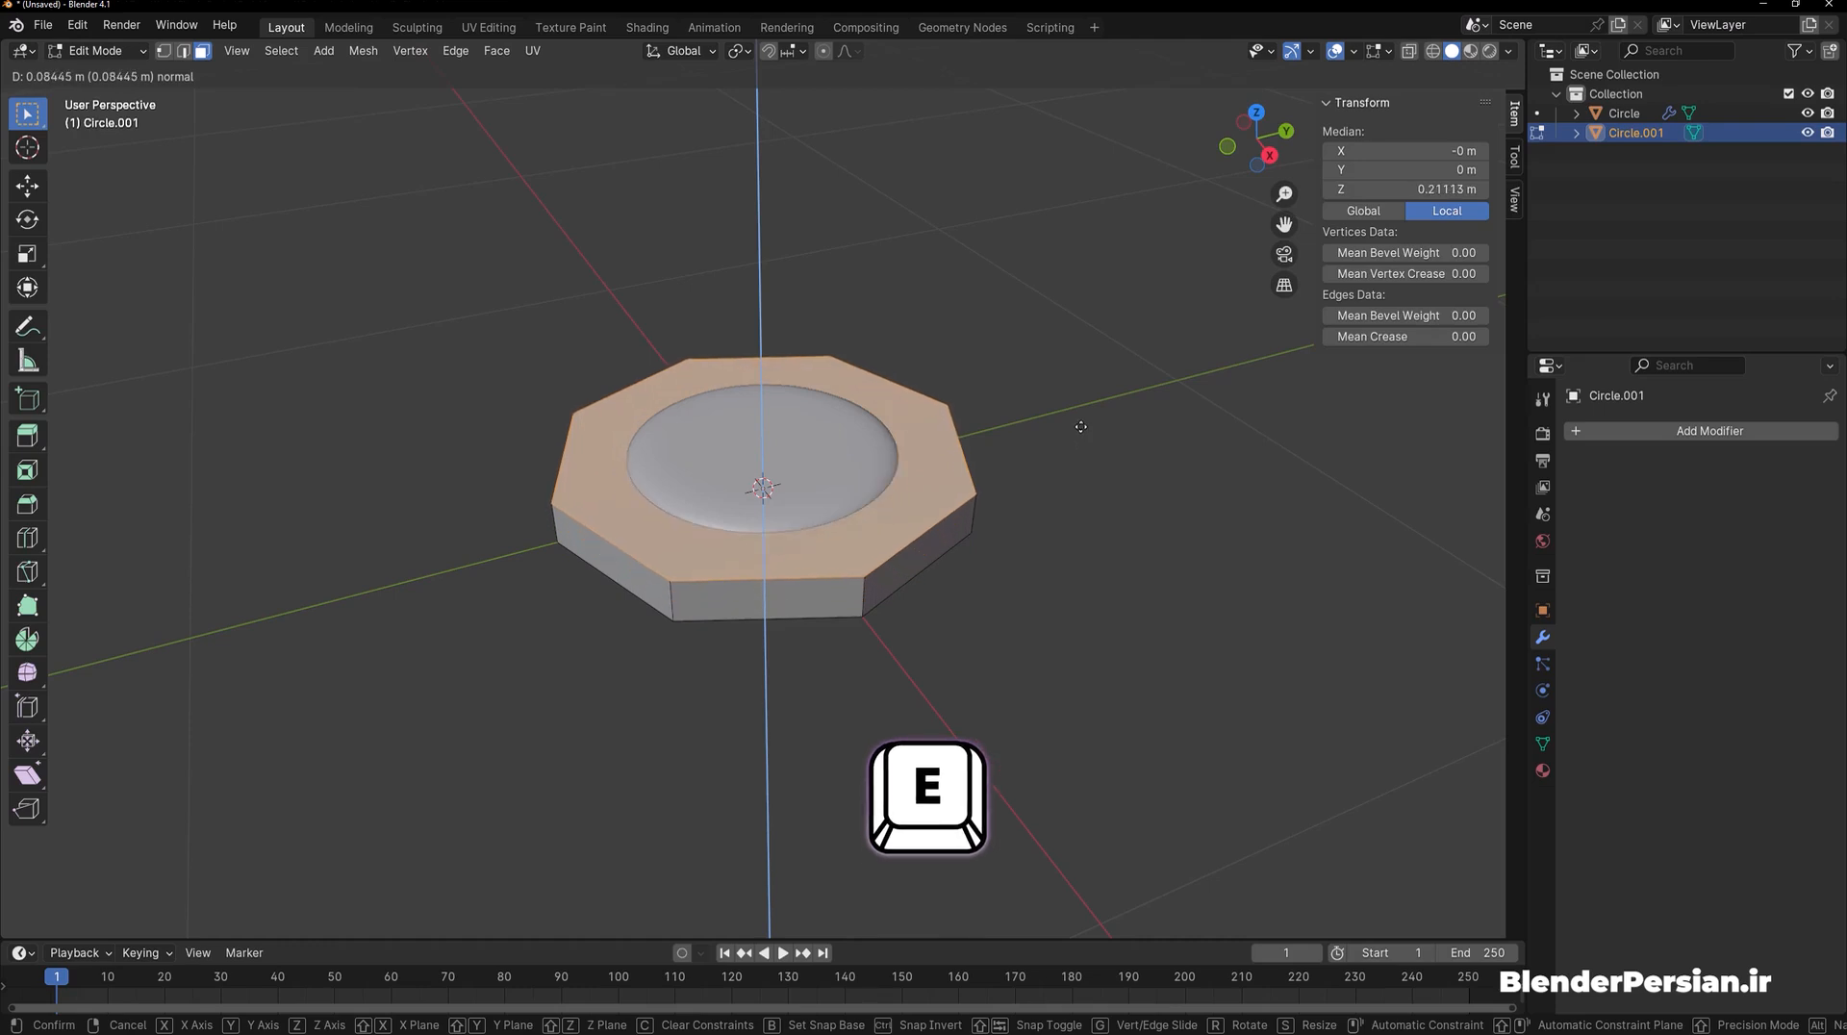
pyautogui.click(1083, 421)
# Scale the second shape's extruded top face by 1.5 to flare its sides outward
pyautogui.write('s')
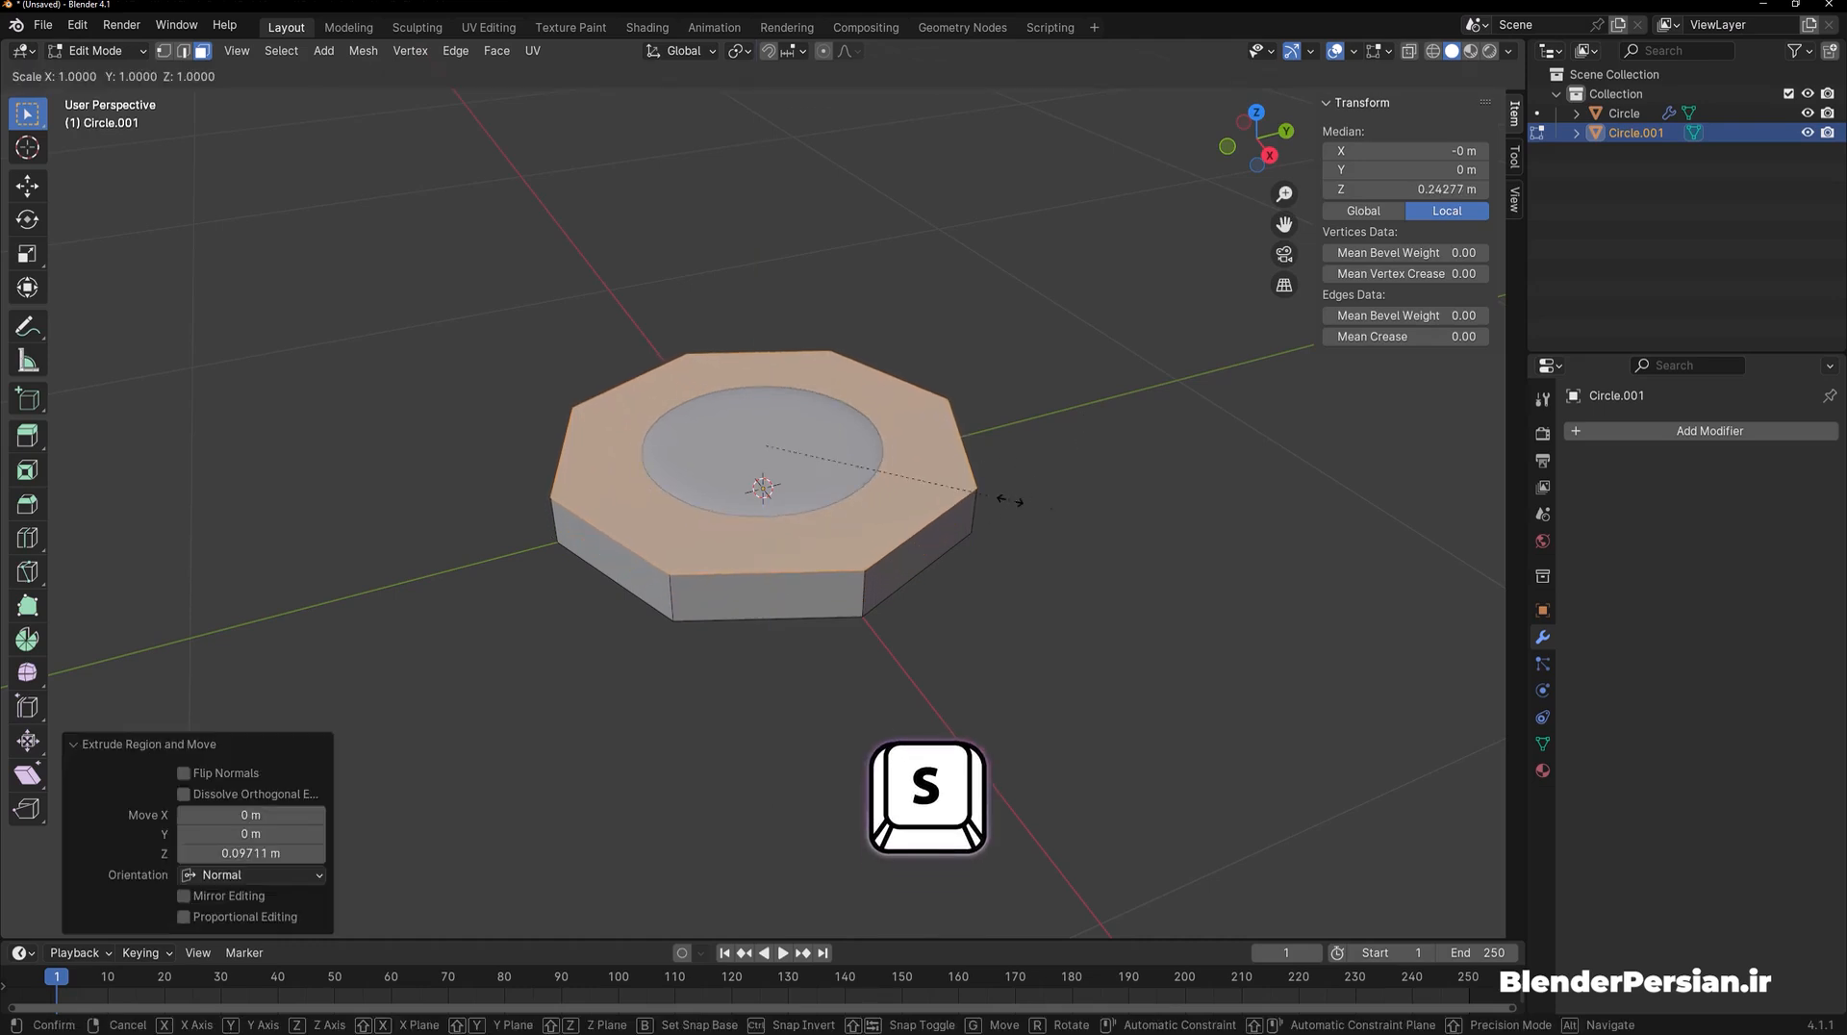
pyautogui.write('1.5')
pyautogui.press('Return')
# Inset the flared top face by about 0.4 m and extrude it downward about 0.08 m to hollow the dish
pyautogui.moveTo(948, 586); pyautogui.dragTo(957, 539, button='middle')
pyautogui.press('i')
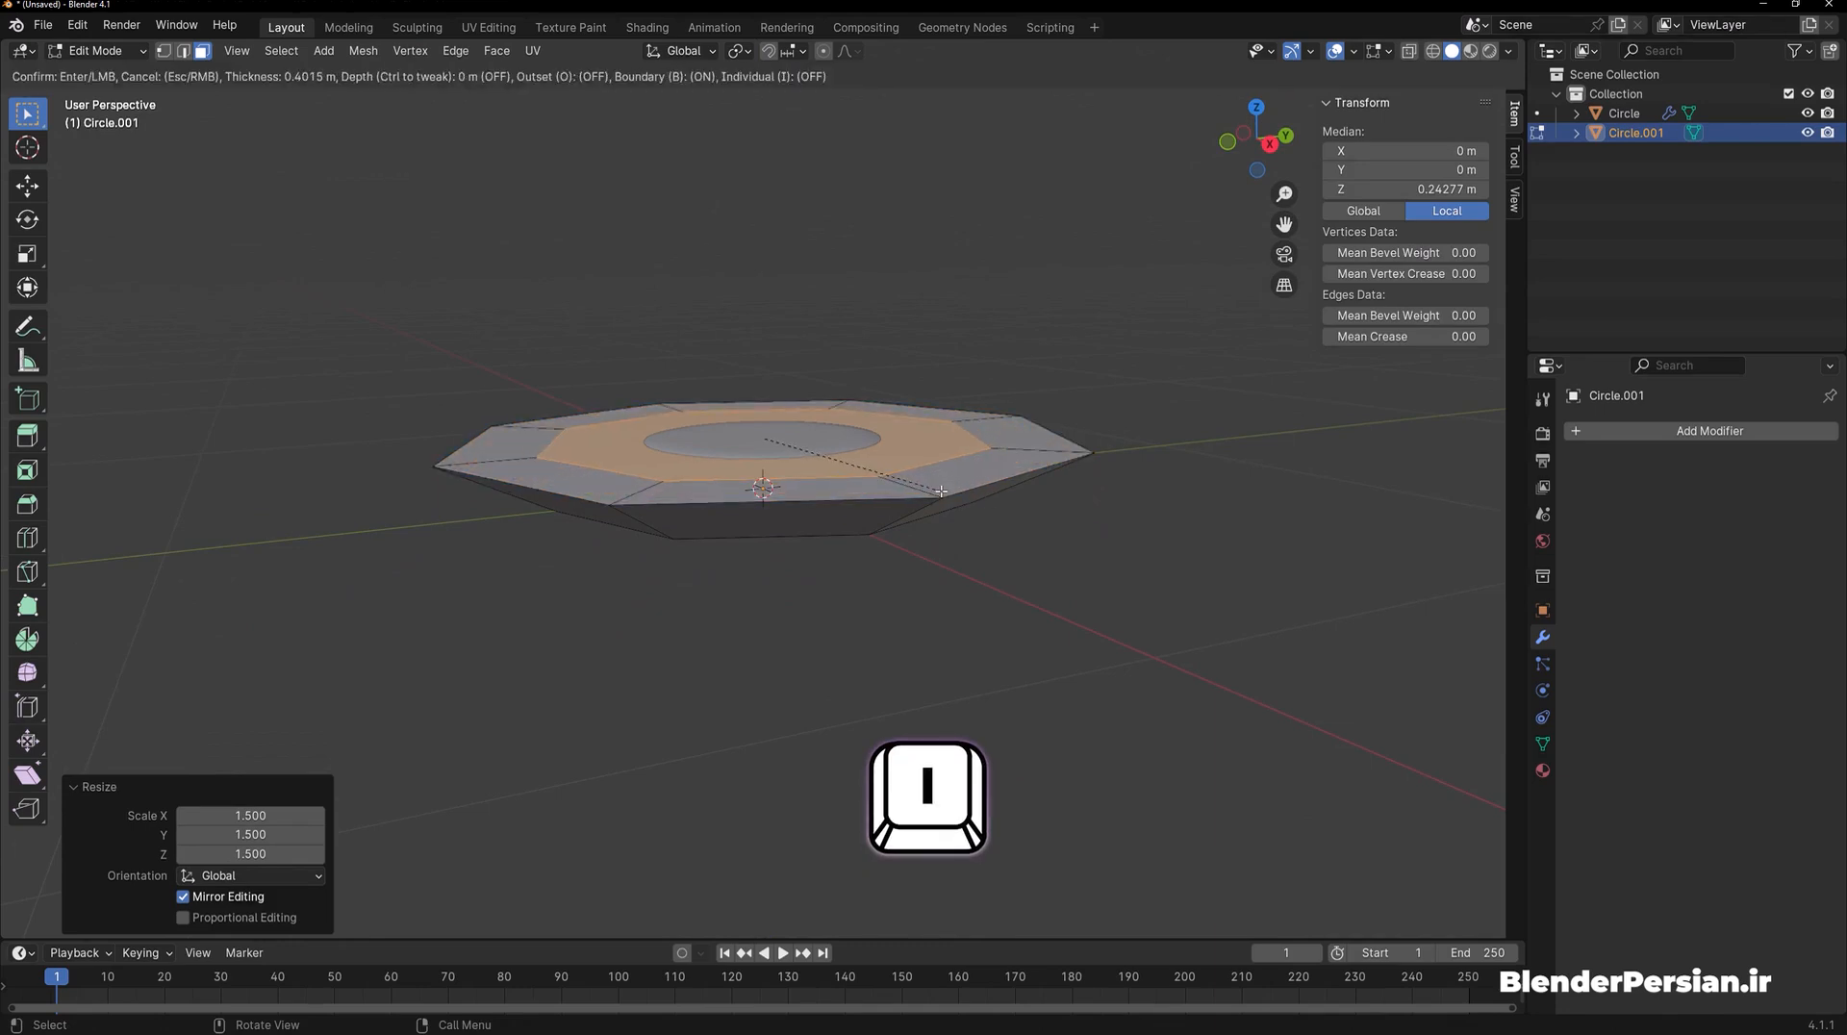
pyautogui.click(950, 494)
pyautogui.press('e')
pyautogui.click(951, 533)
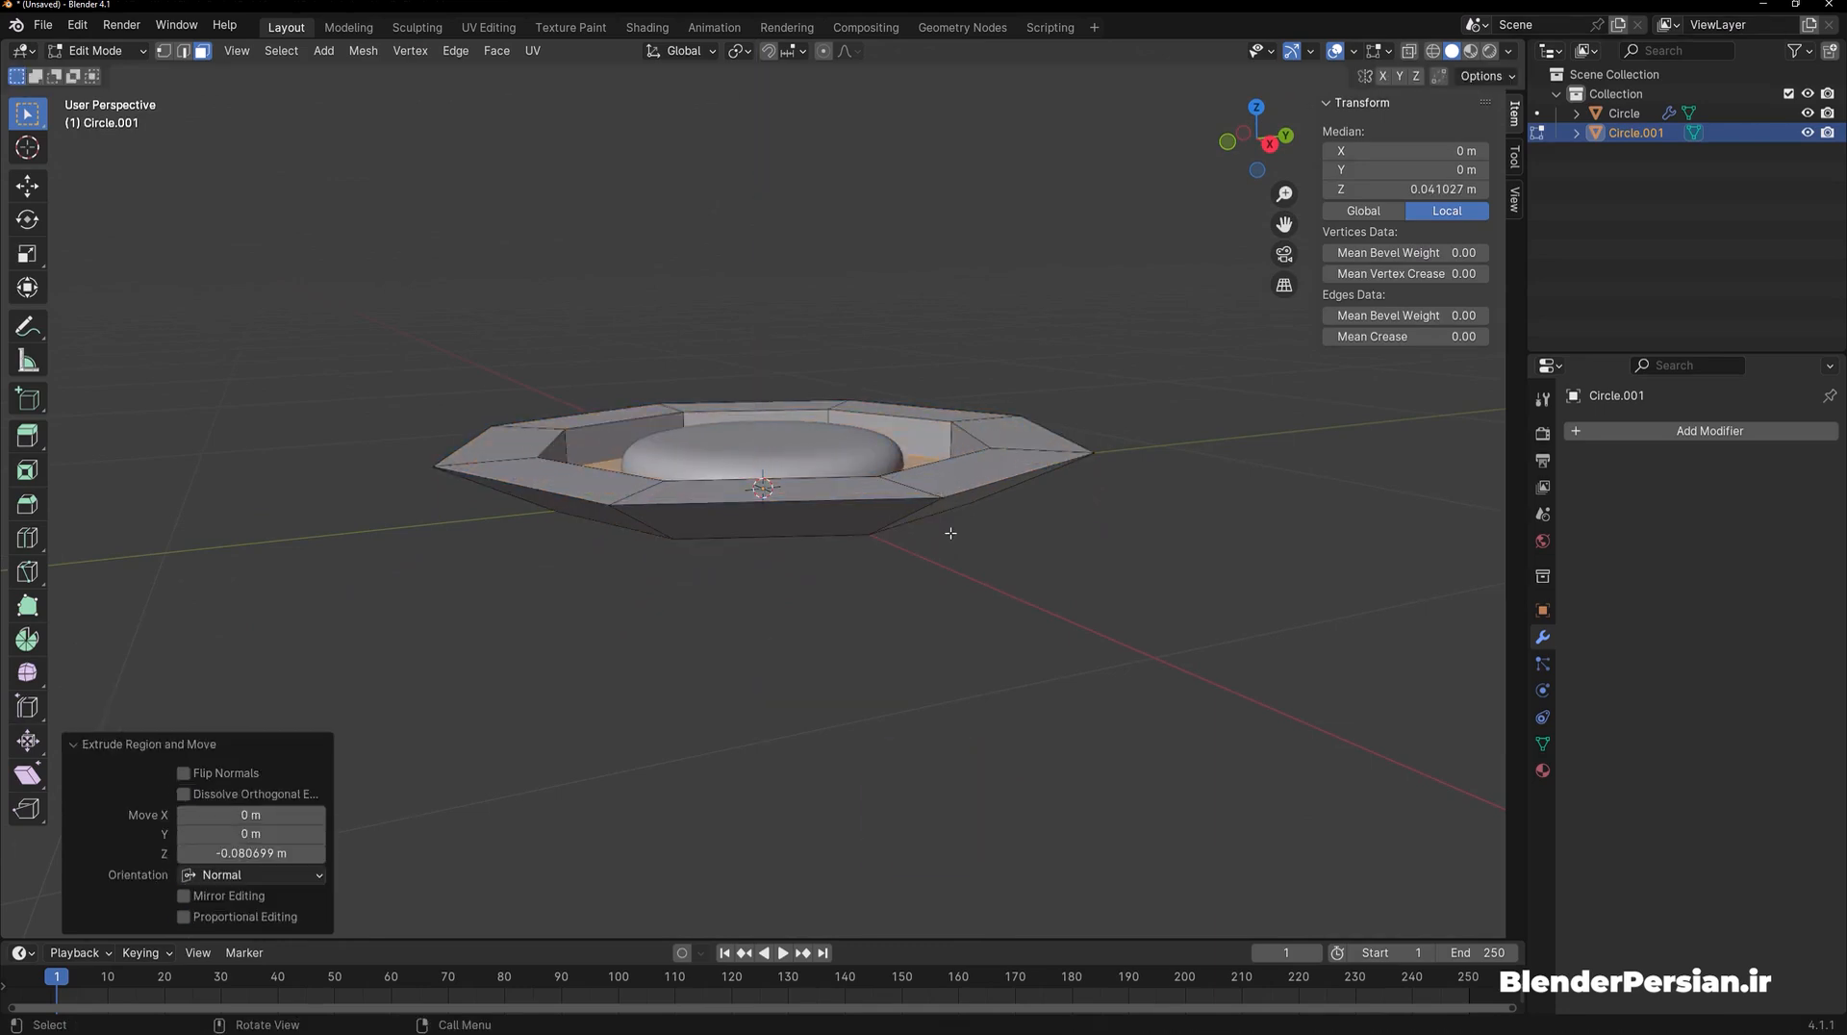
# Give the dish a Subdivision Surface modifier in Object Mode with viewport and render levels of 3
pyautogui.press('Tab')
pyautogui.hotkey('ctrl', '3')
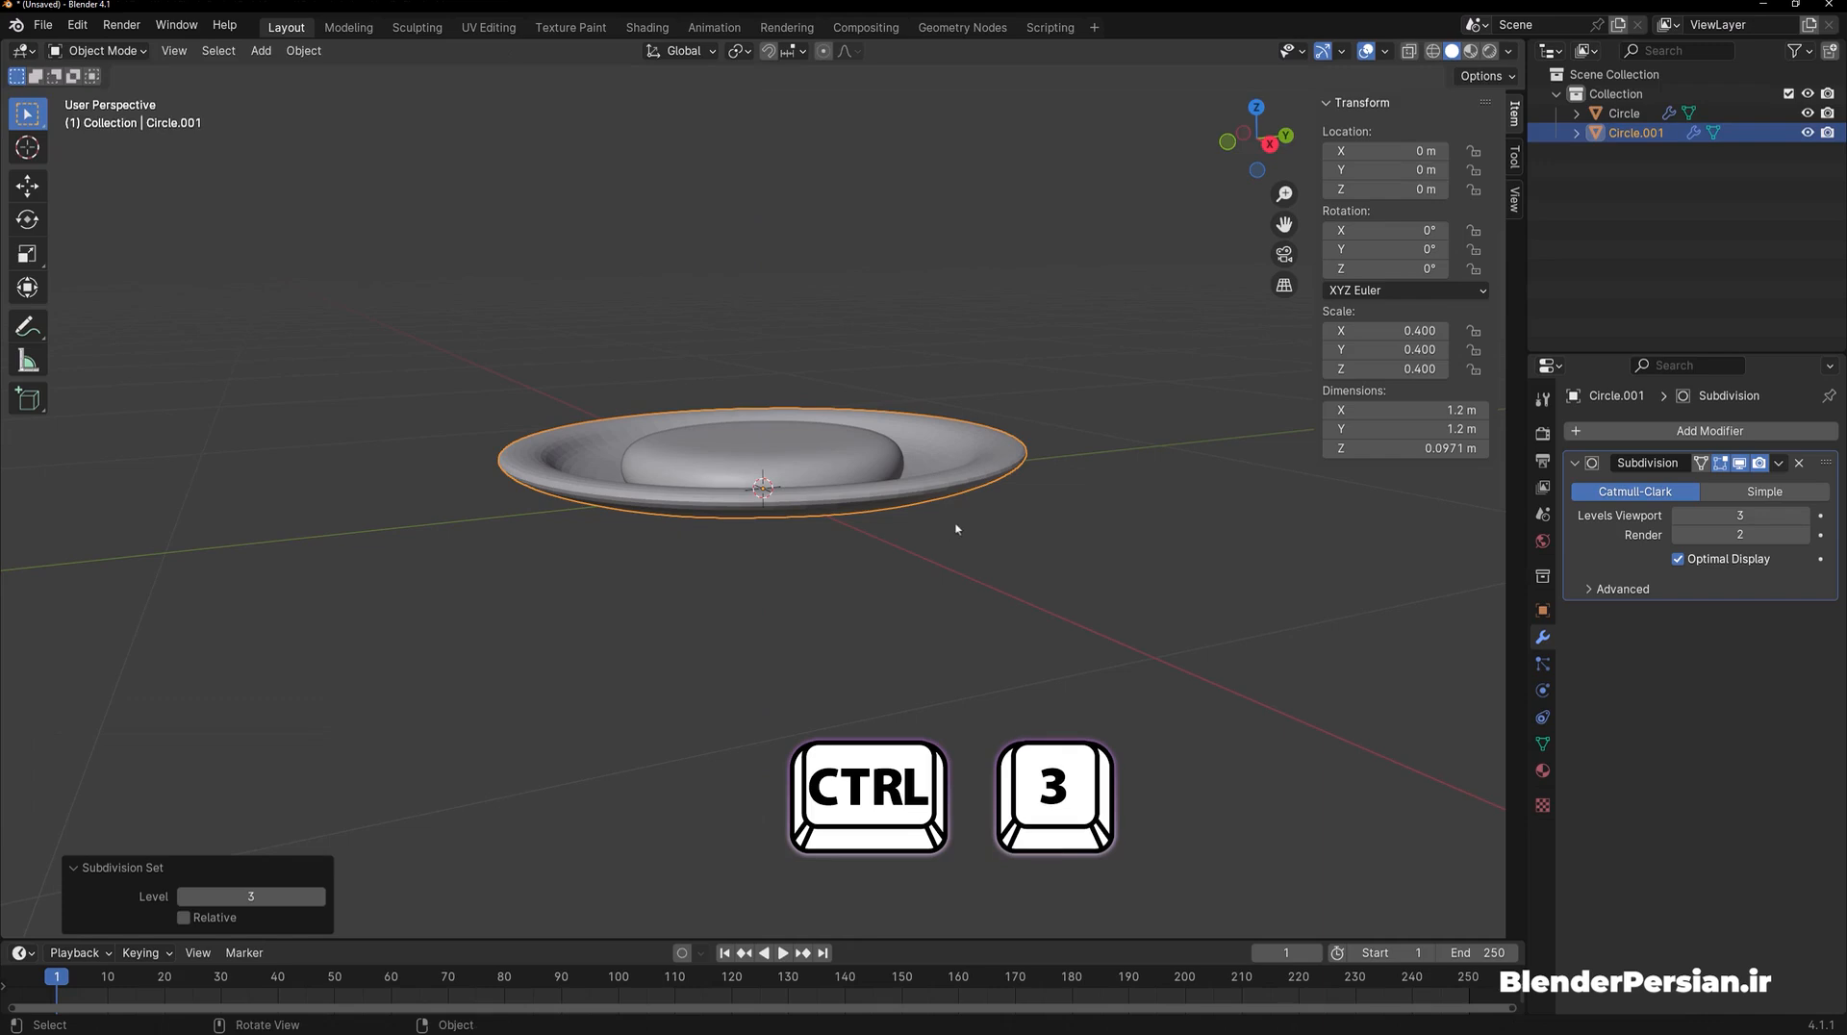
pyautogui.click(1804, 534)
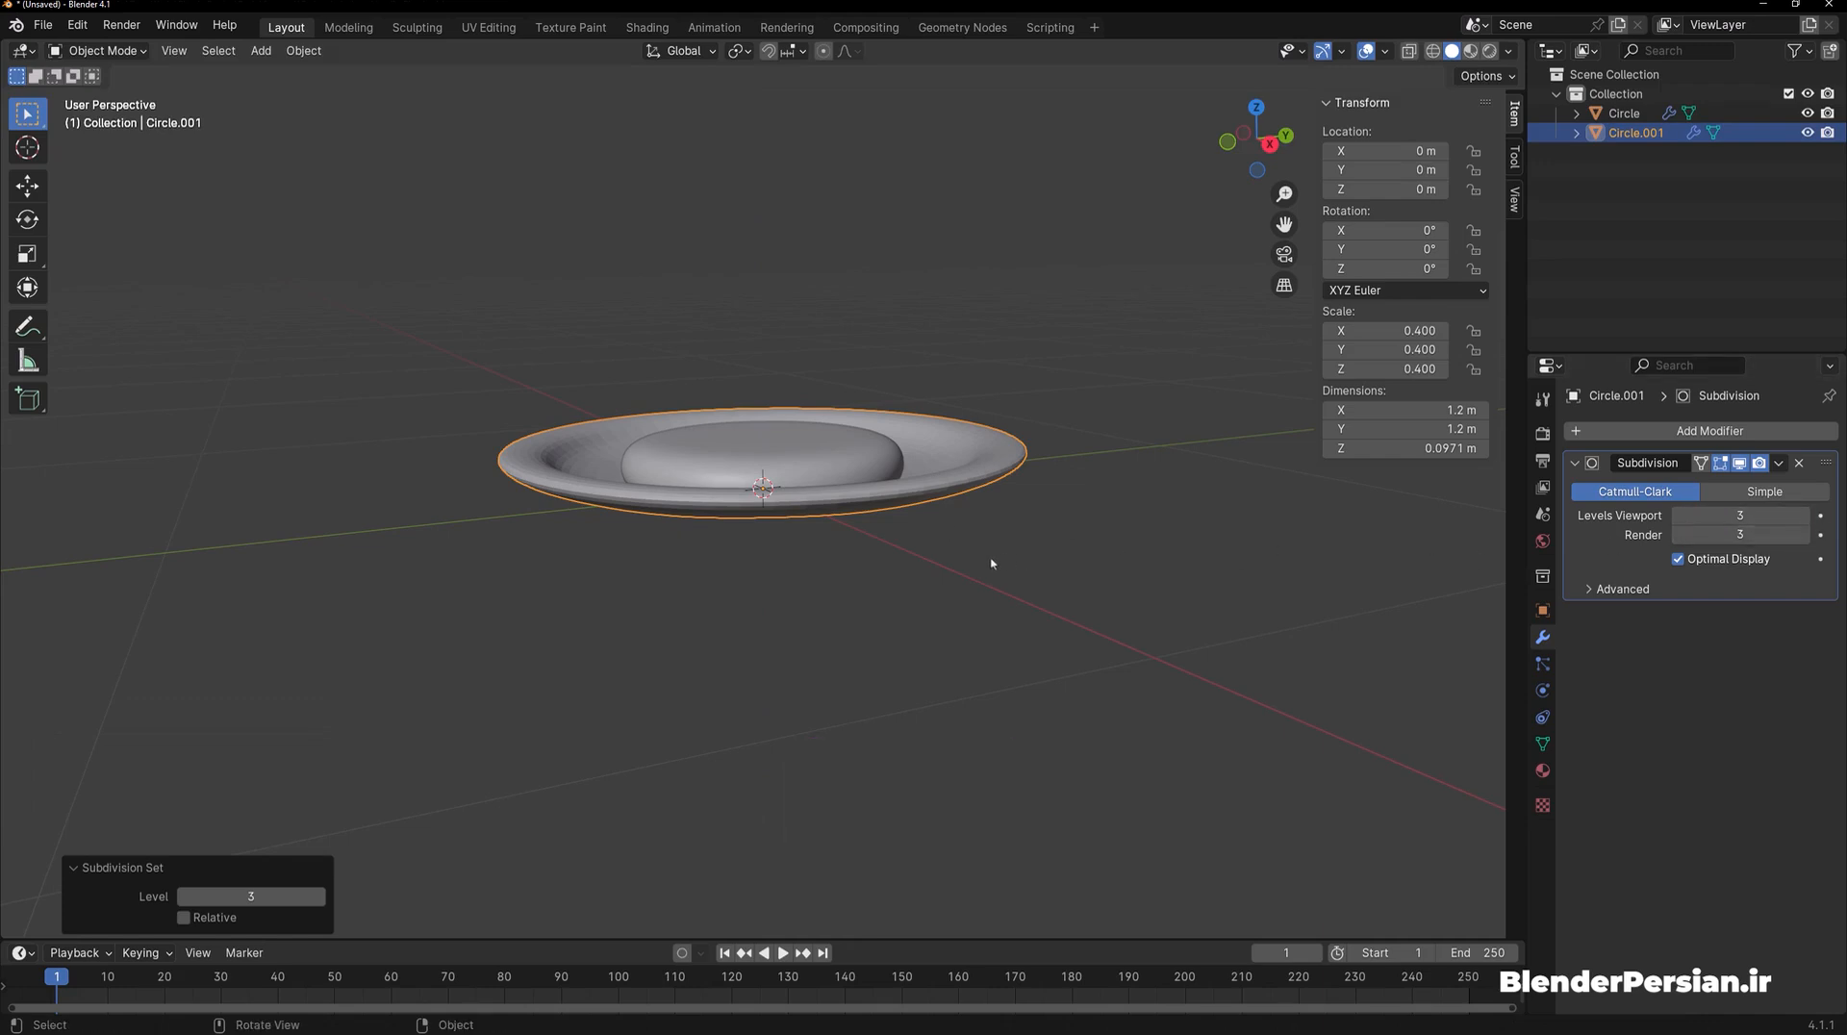
# Inset the dish's base face slightly in Edit Mode and shade the dish smooth in Object Mode
pyautogui.moveTo(991, 564); pyautogui.dragTo(990, 446, button='middle')
pyautogui.press('Tab')
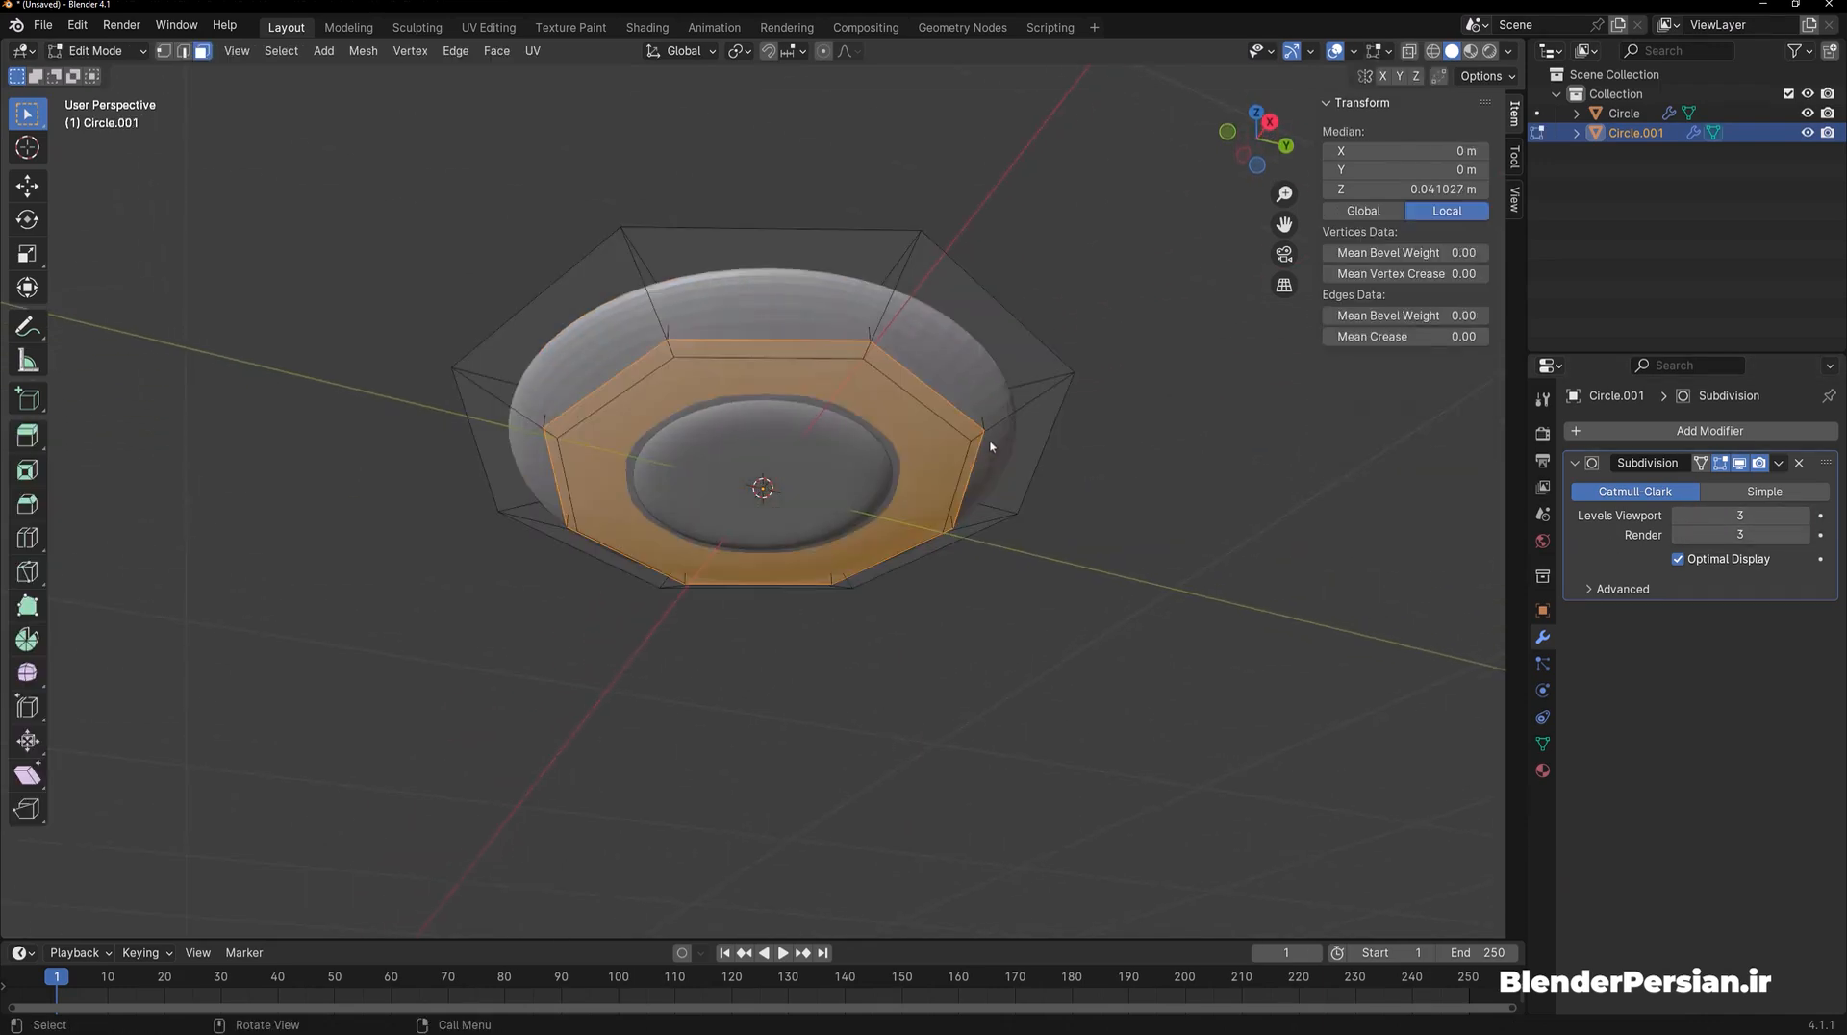
pyautogui.press('ctrl+KP_Add')
pyautogui.press('i')
pyautogui.click(911, 499)
pyautogui.press('Tab')
pyautogui.moveTo(899, 442); pyautogui.dragTo(939, 529, button='middle')
pyautogui.rightClick(940, 528)
pyautogui.click(938, 530)
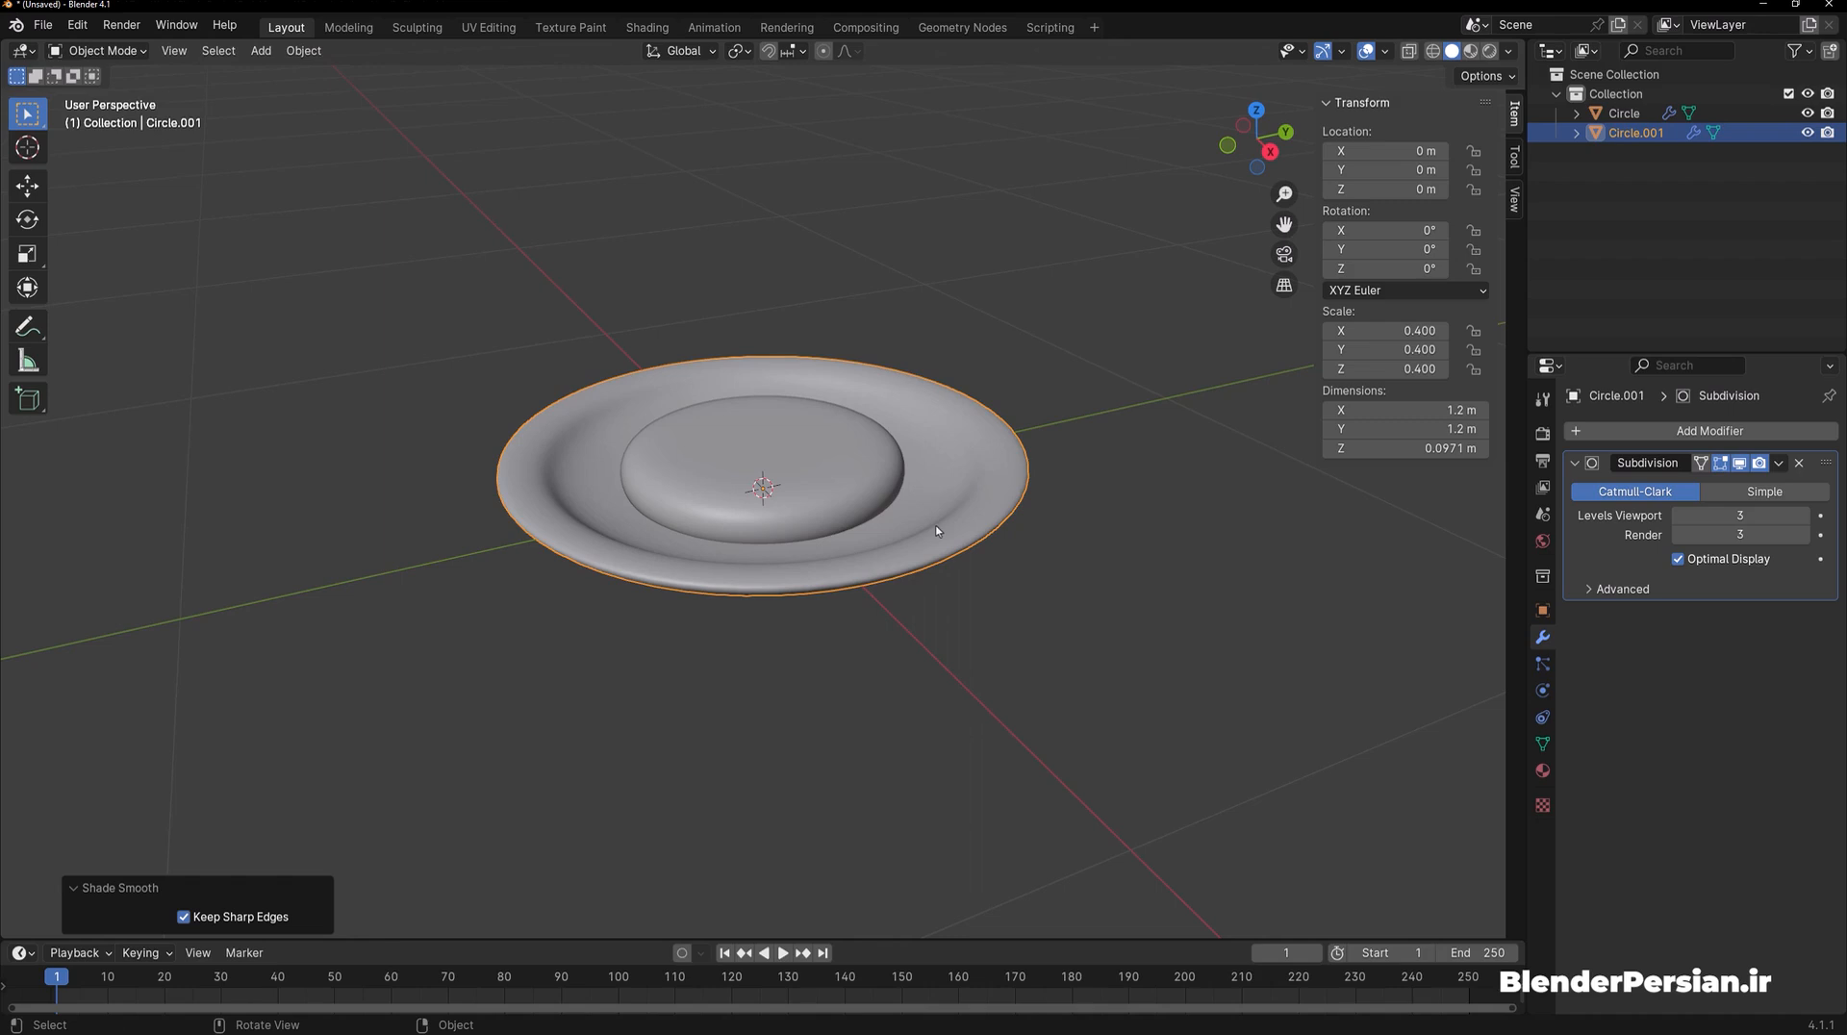
# Raise the disc about 0.024 m along Z within the dish, using the front view with X-ray enabled
pyautogui.press('KP_1')
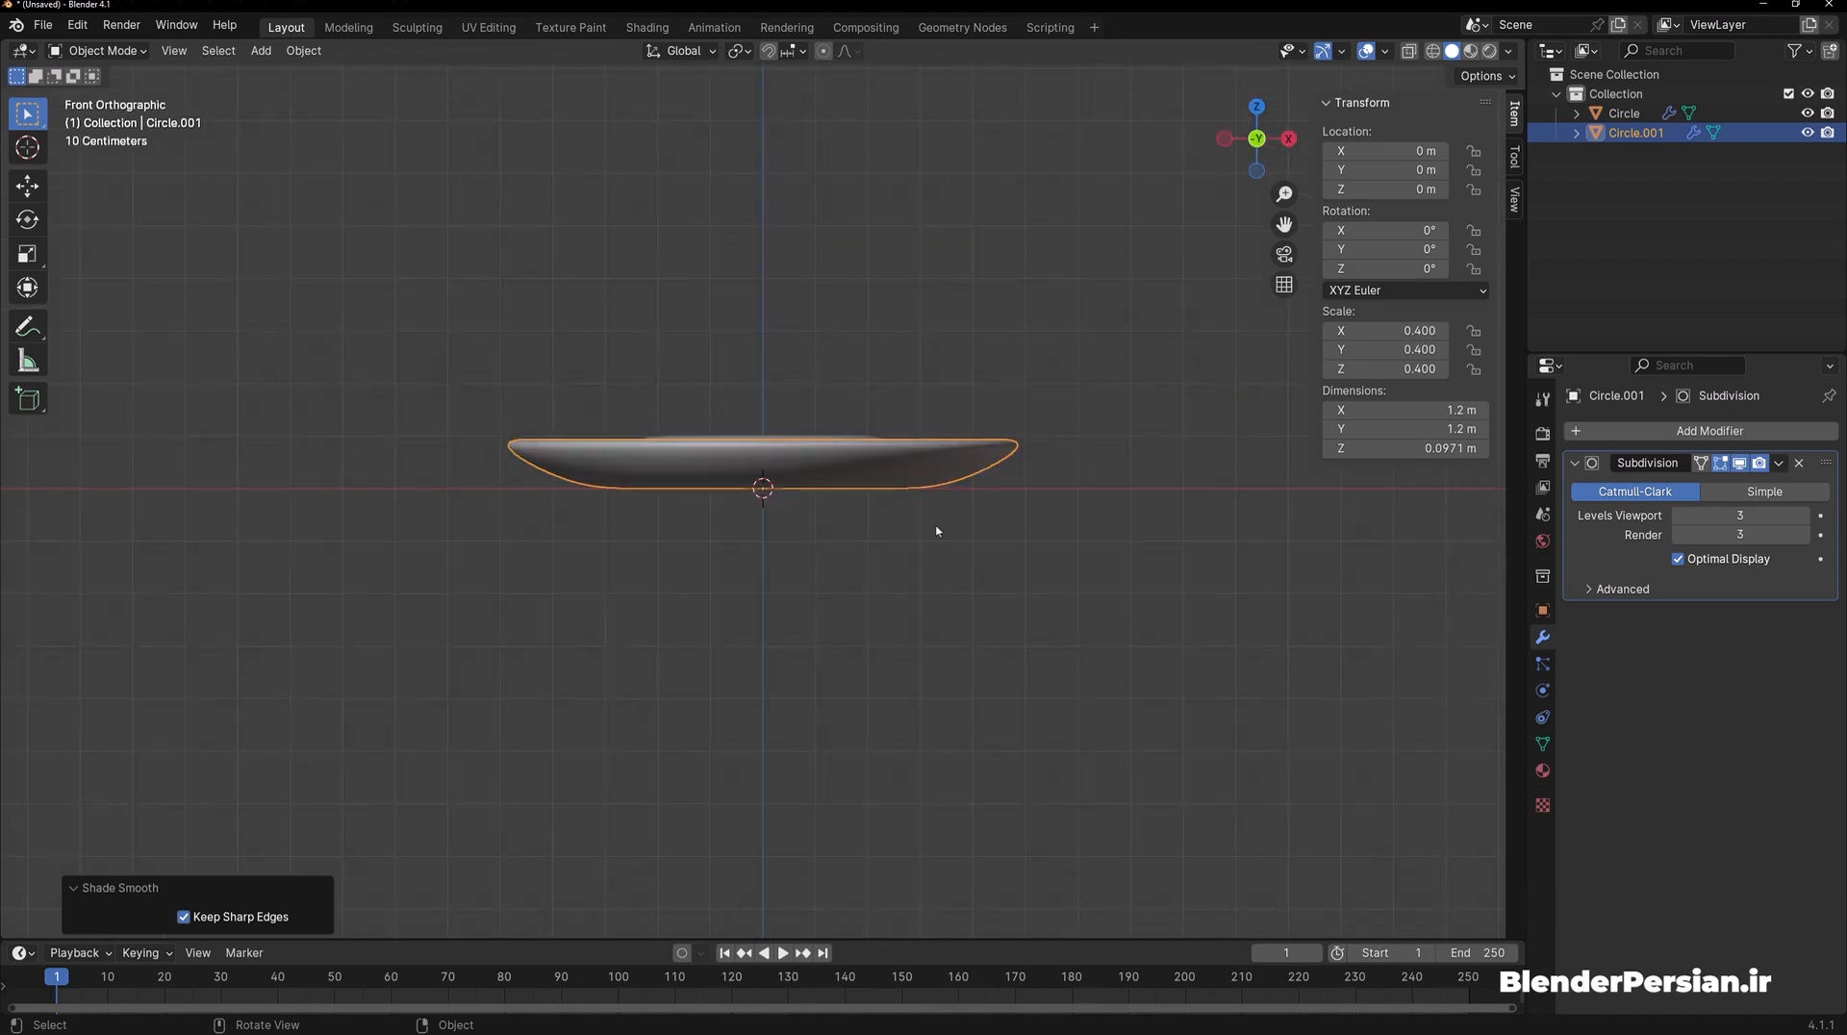
pyautogui.press('`')
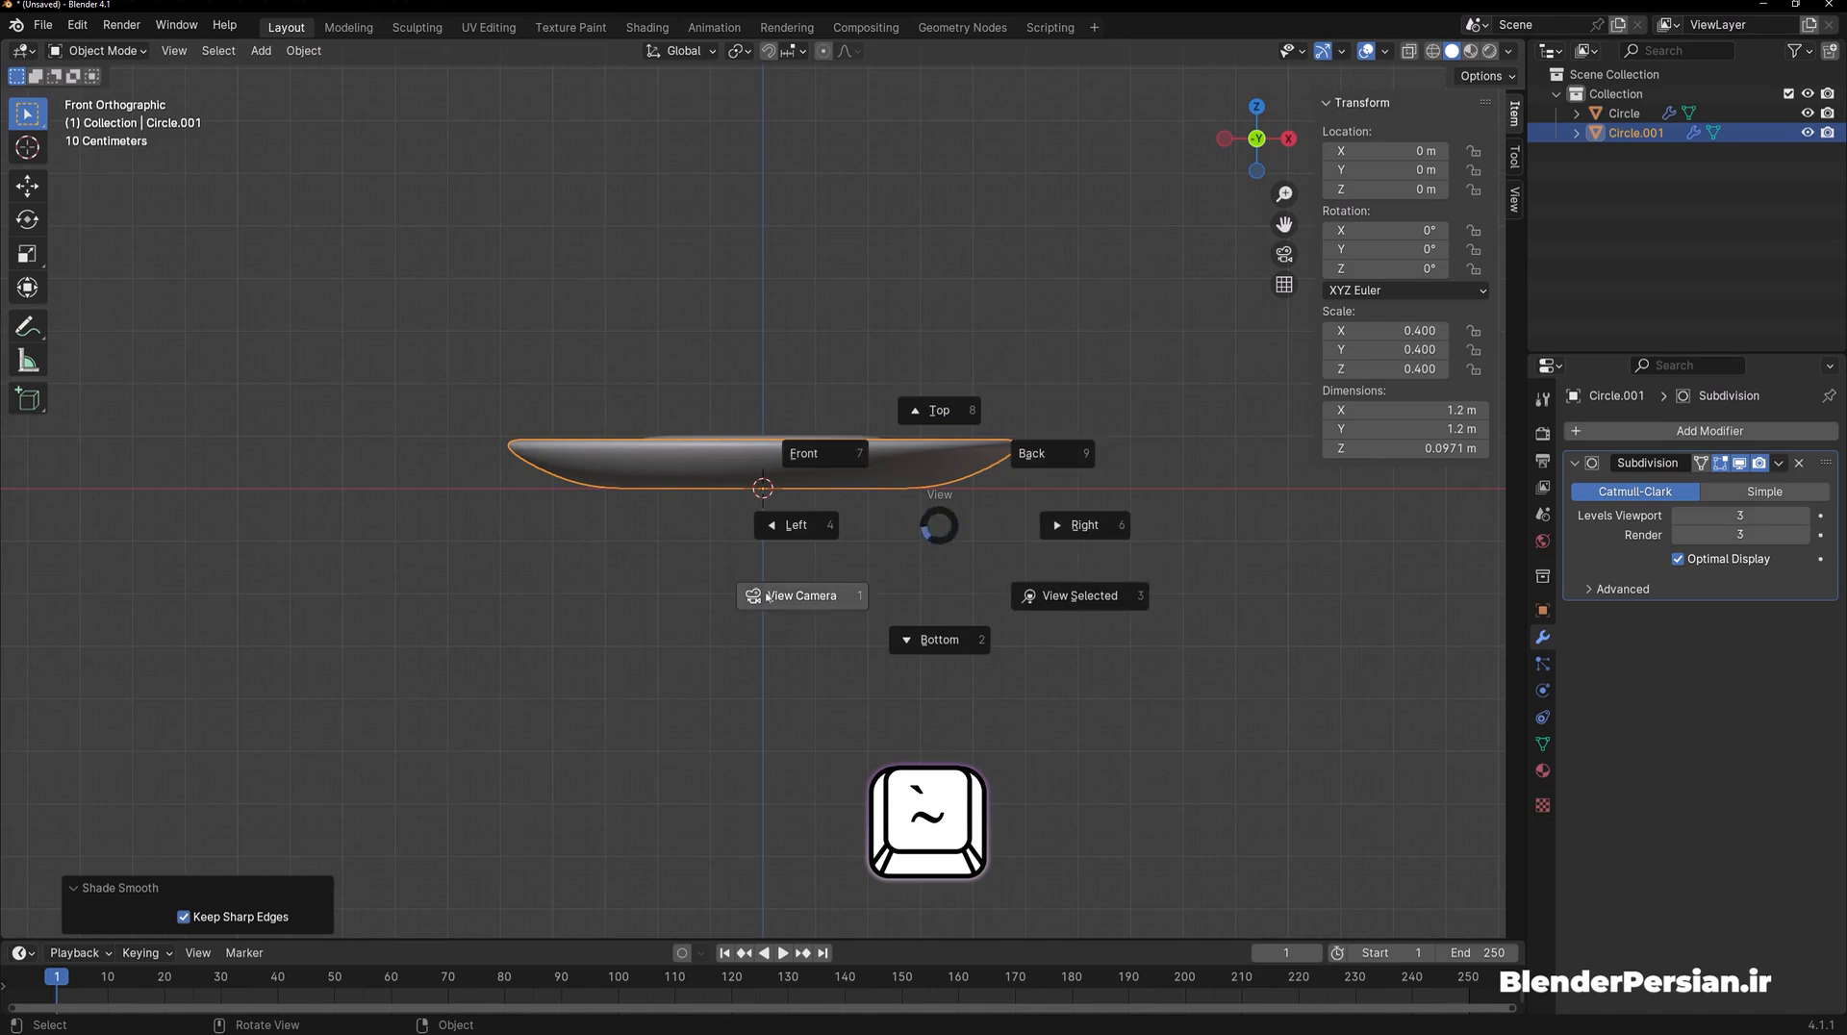
pyautogui.click(842, 459)
pyautogui.scroll(1, 841, 462)
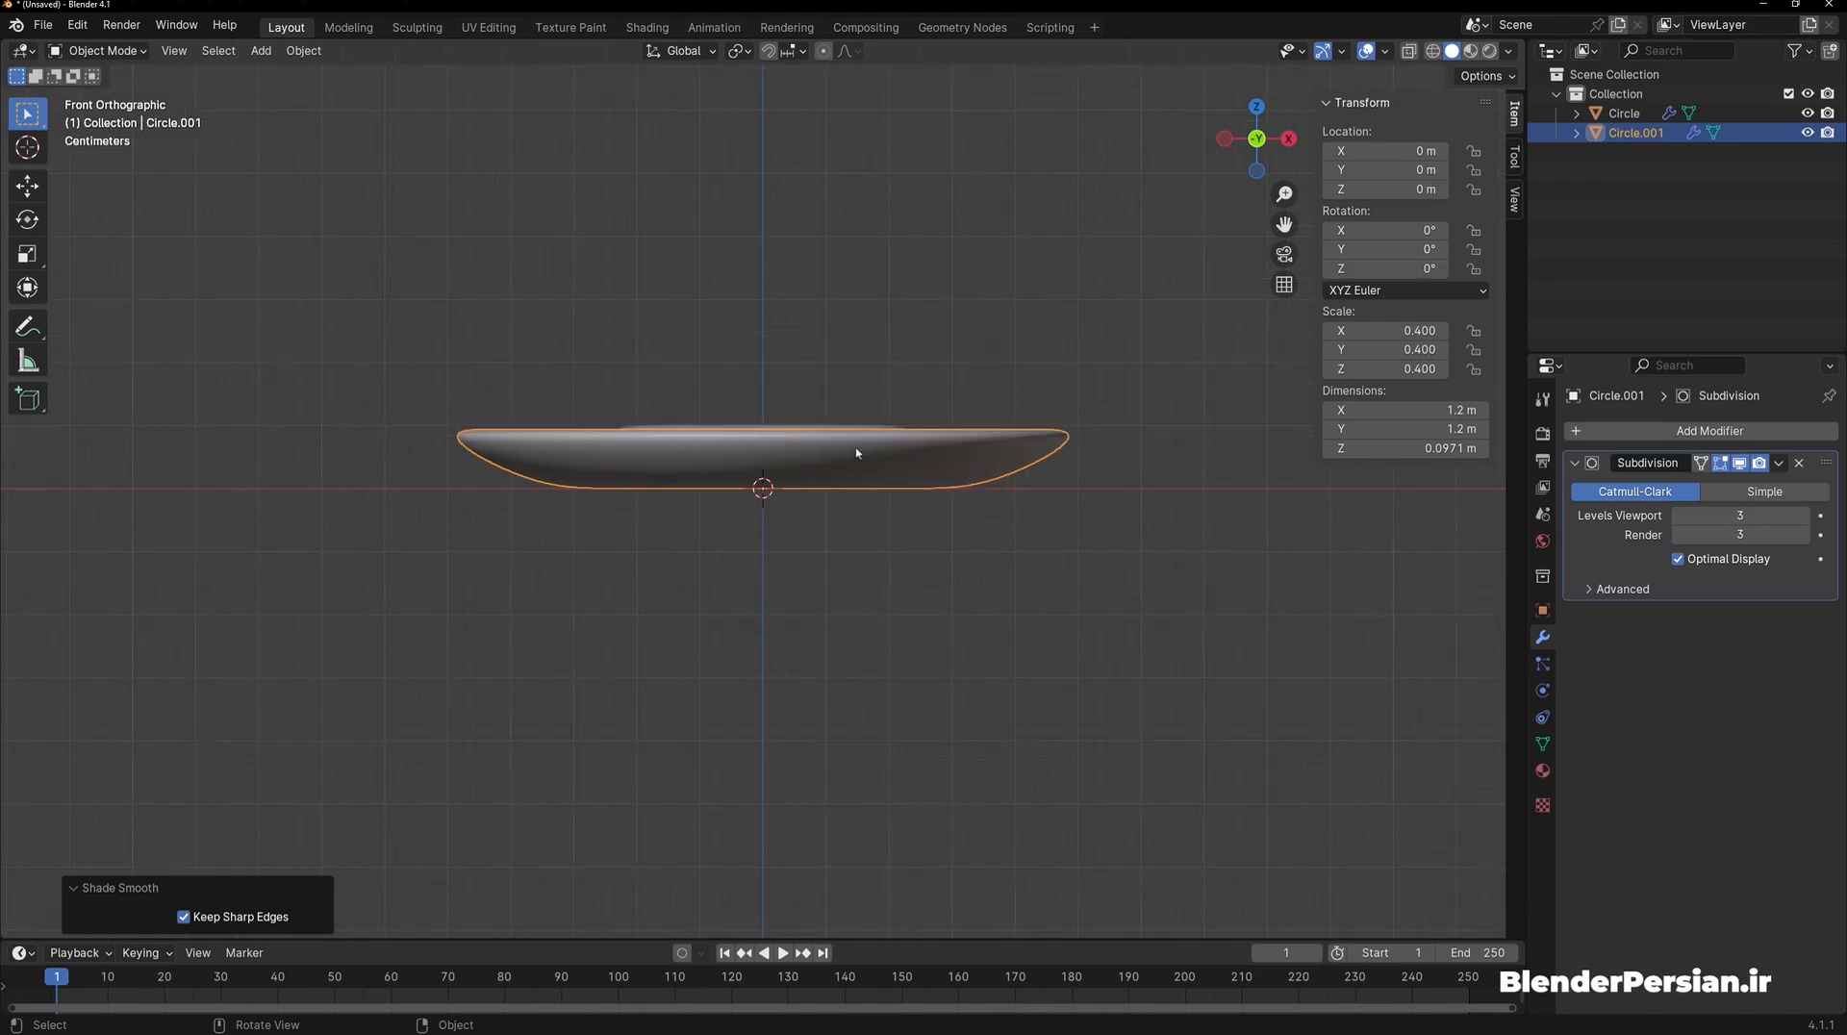
pyautogui.click(1409, 52)
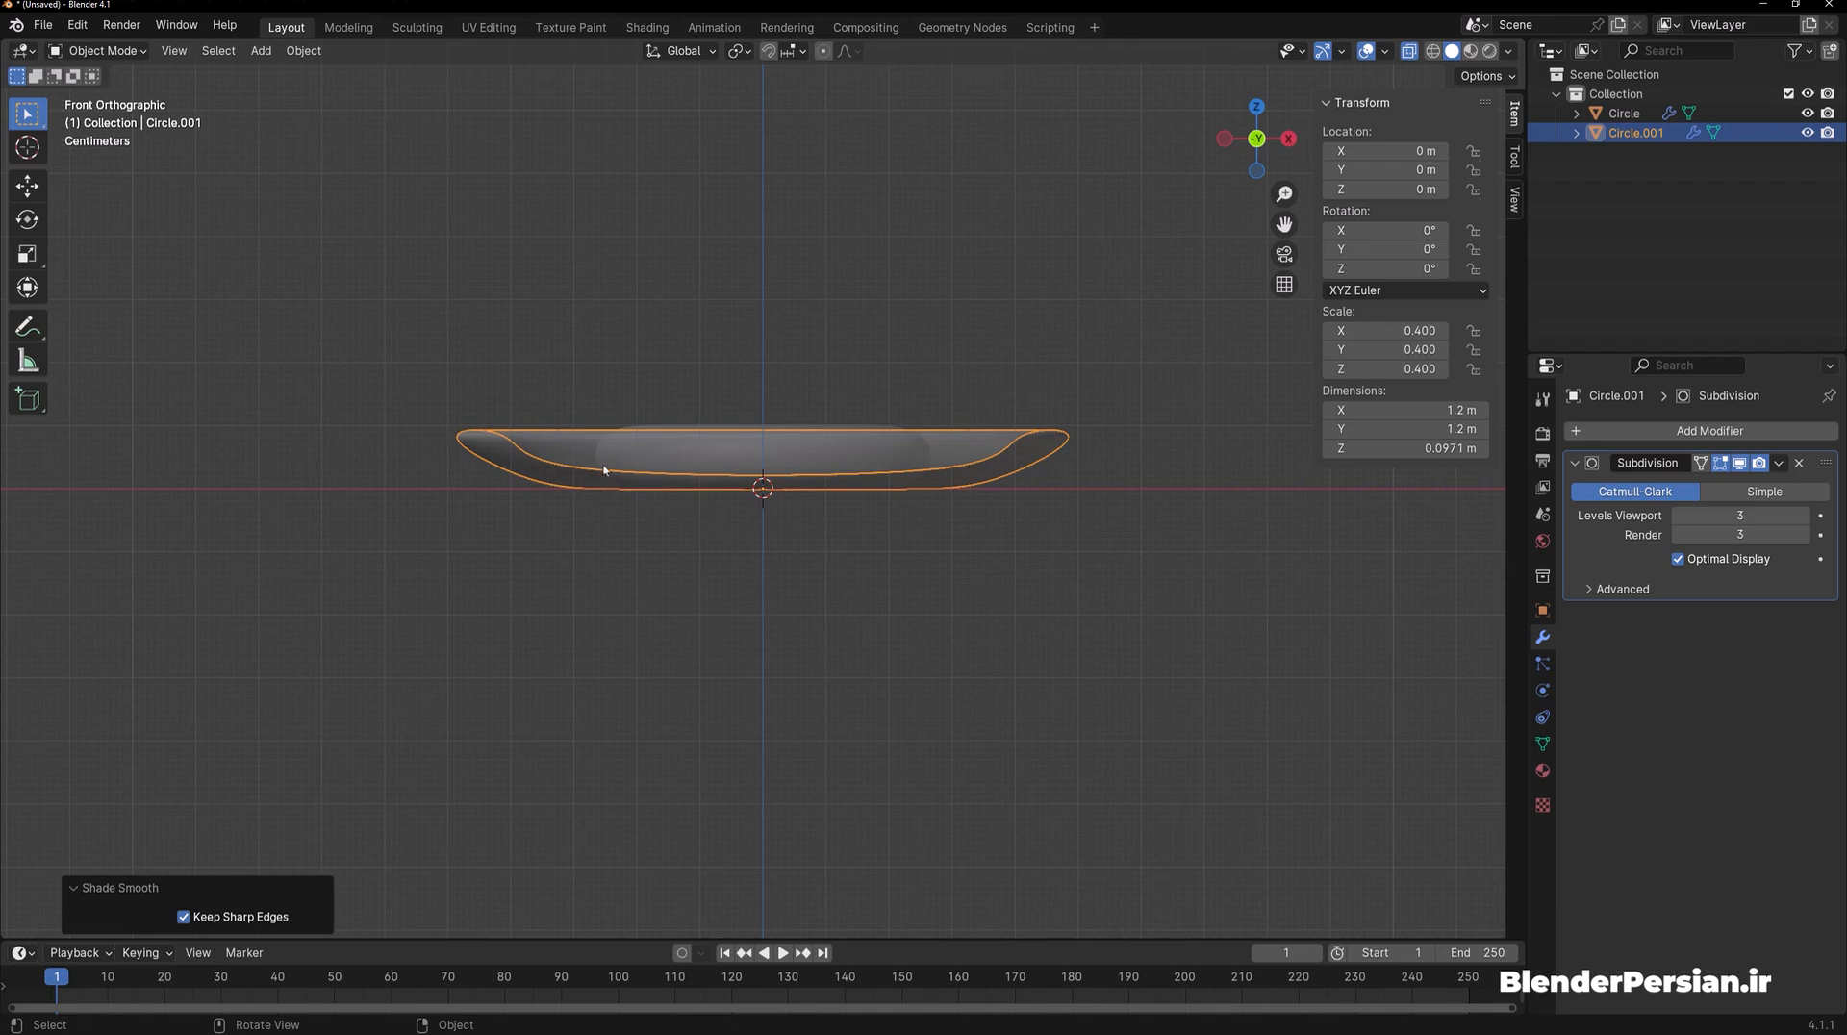
pyautogui.click(858, 435)
pyautogui.press('g')
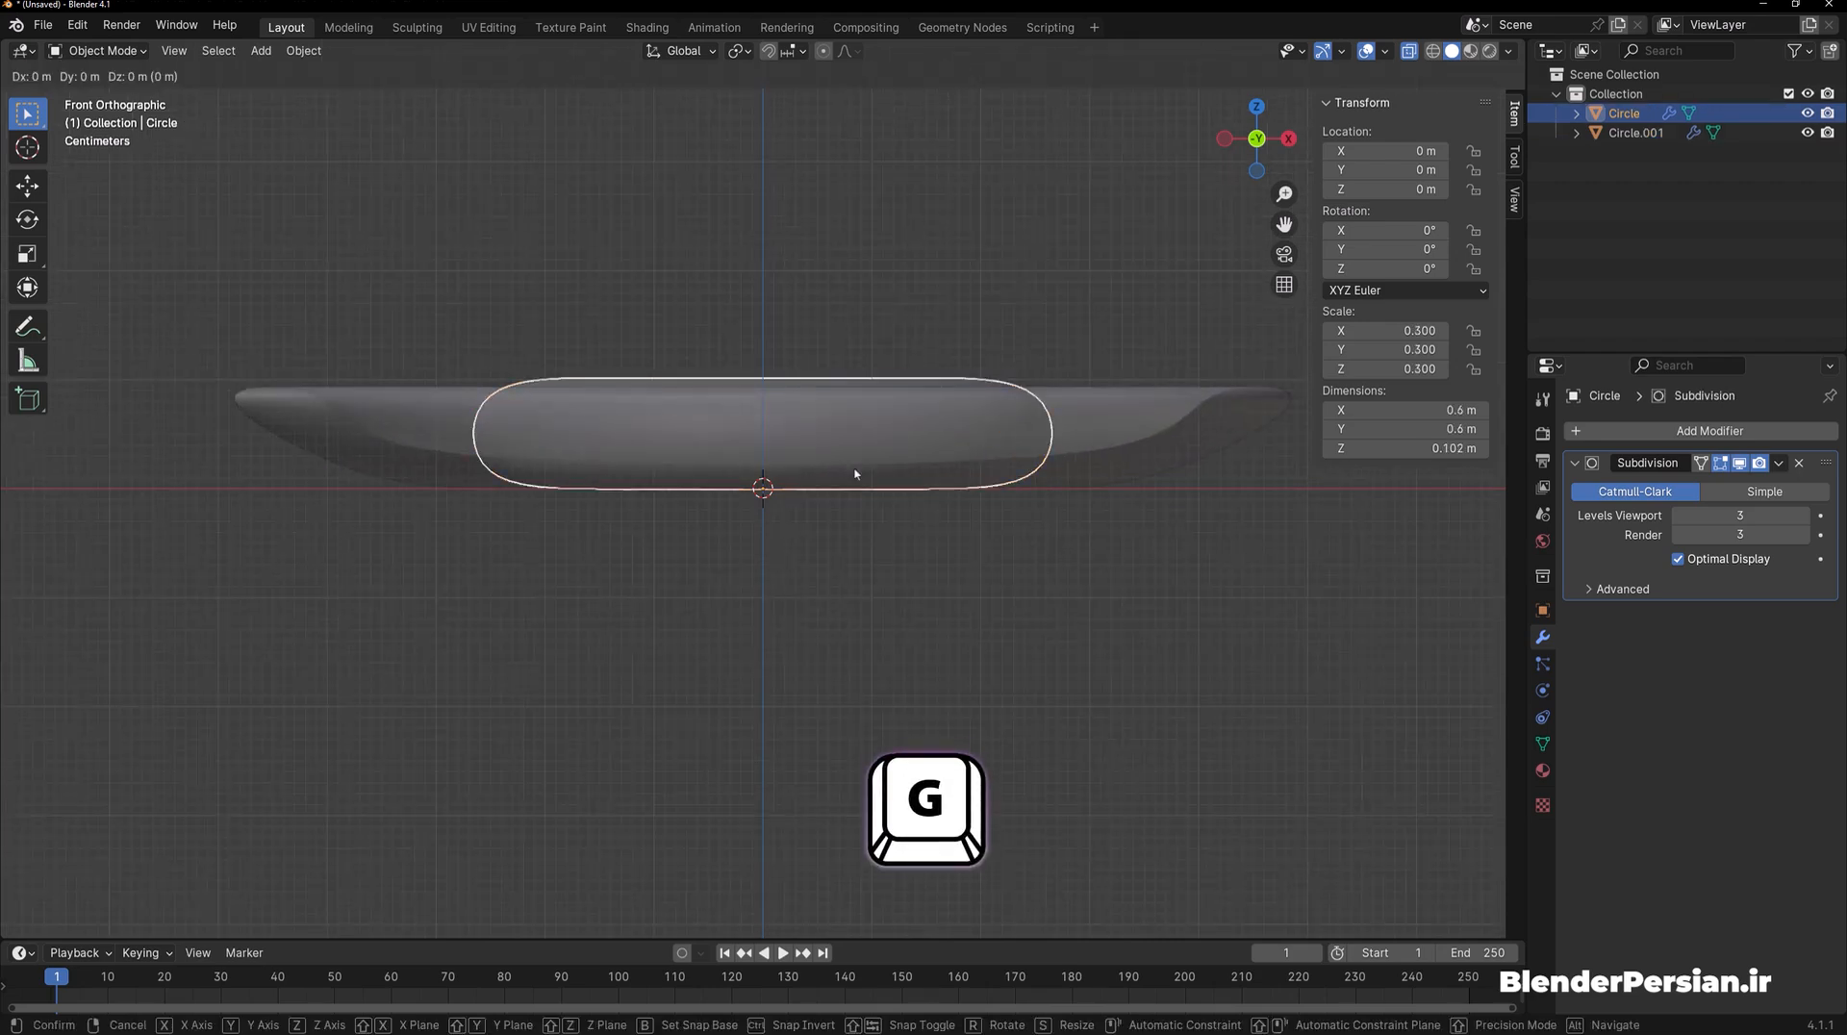
pyautogui.press('z')
pyautogui.click(870, 442)
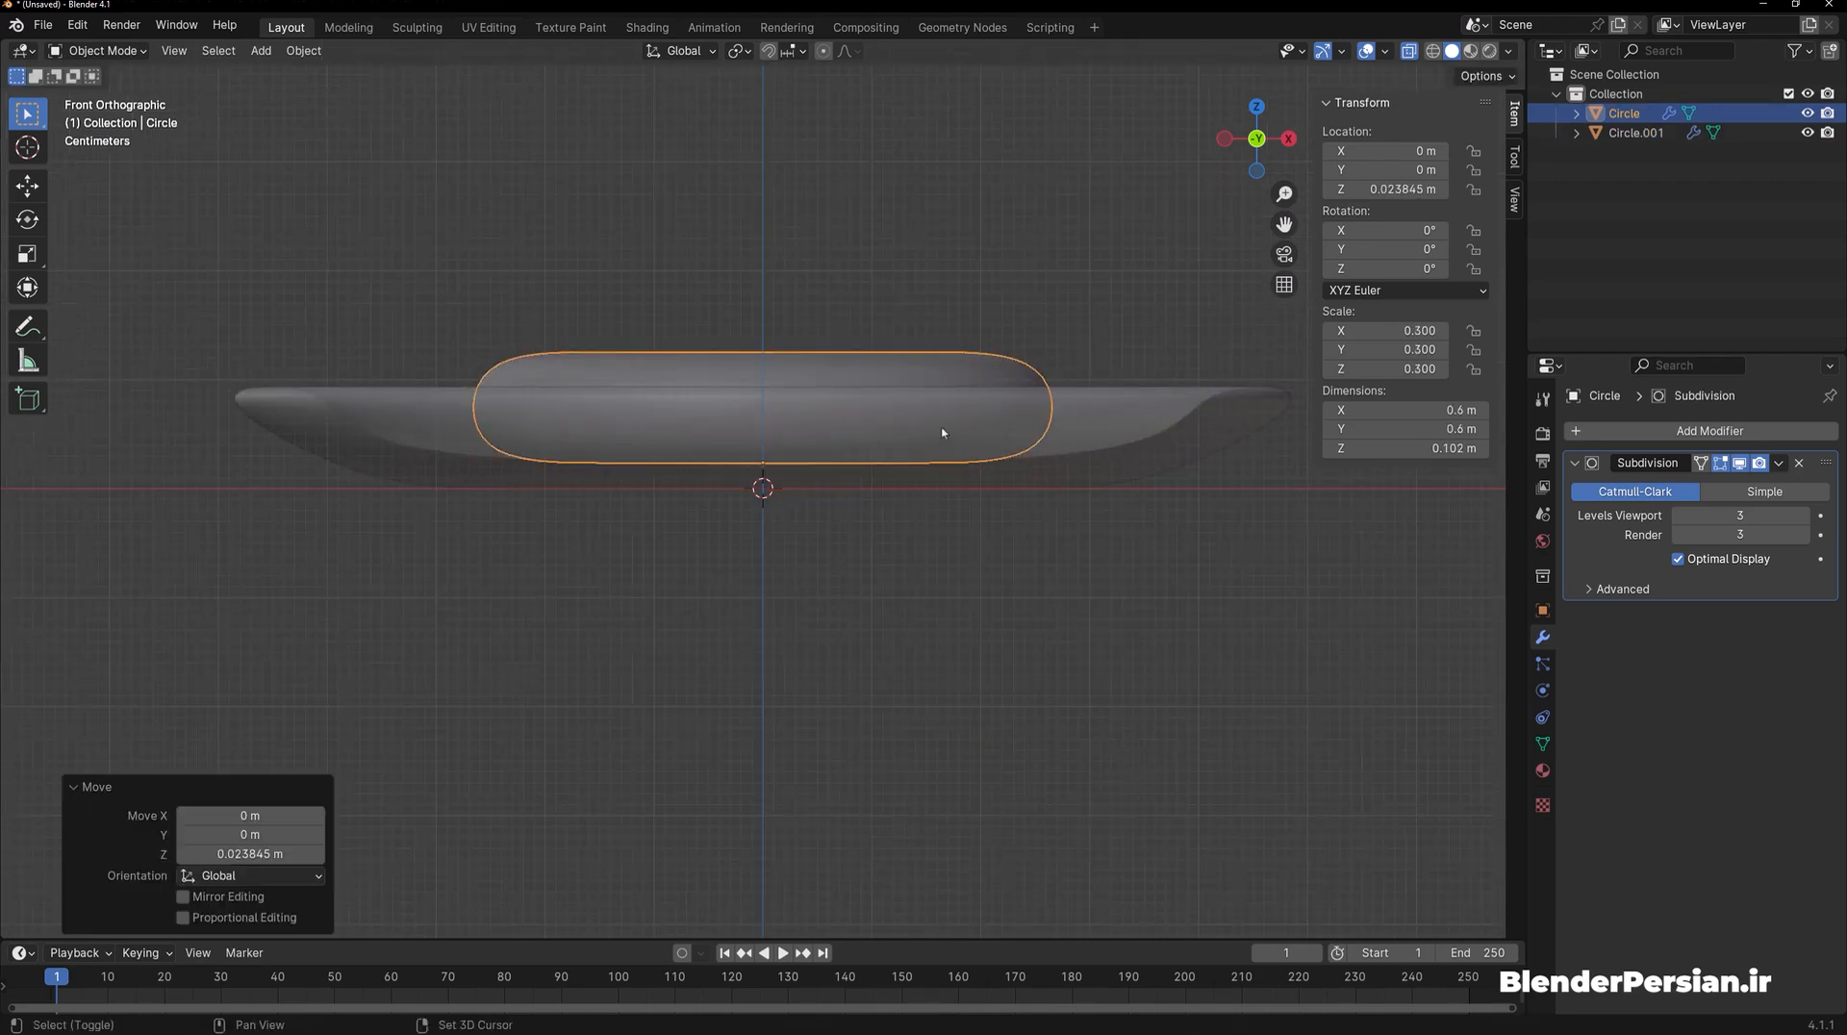
# Duplicate the disc twice upward along Z, about 0.1 m apart, to build a stack of three, and disable X-ray
pyautogui.hotkey('shift', 'd')
pyautogui.press('z')
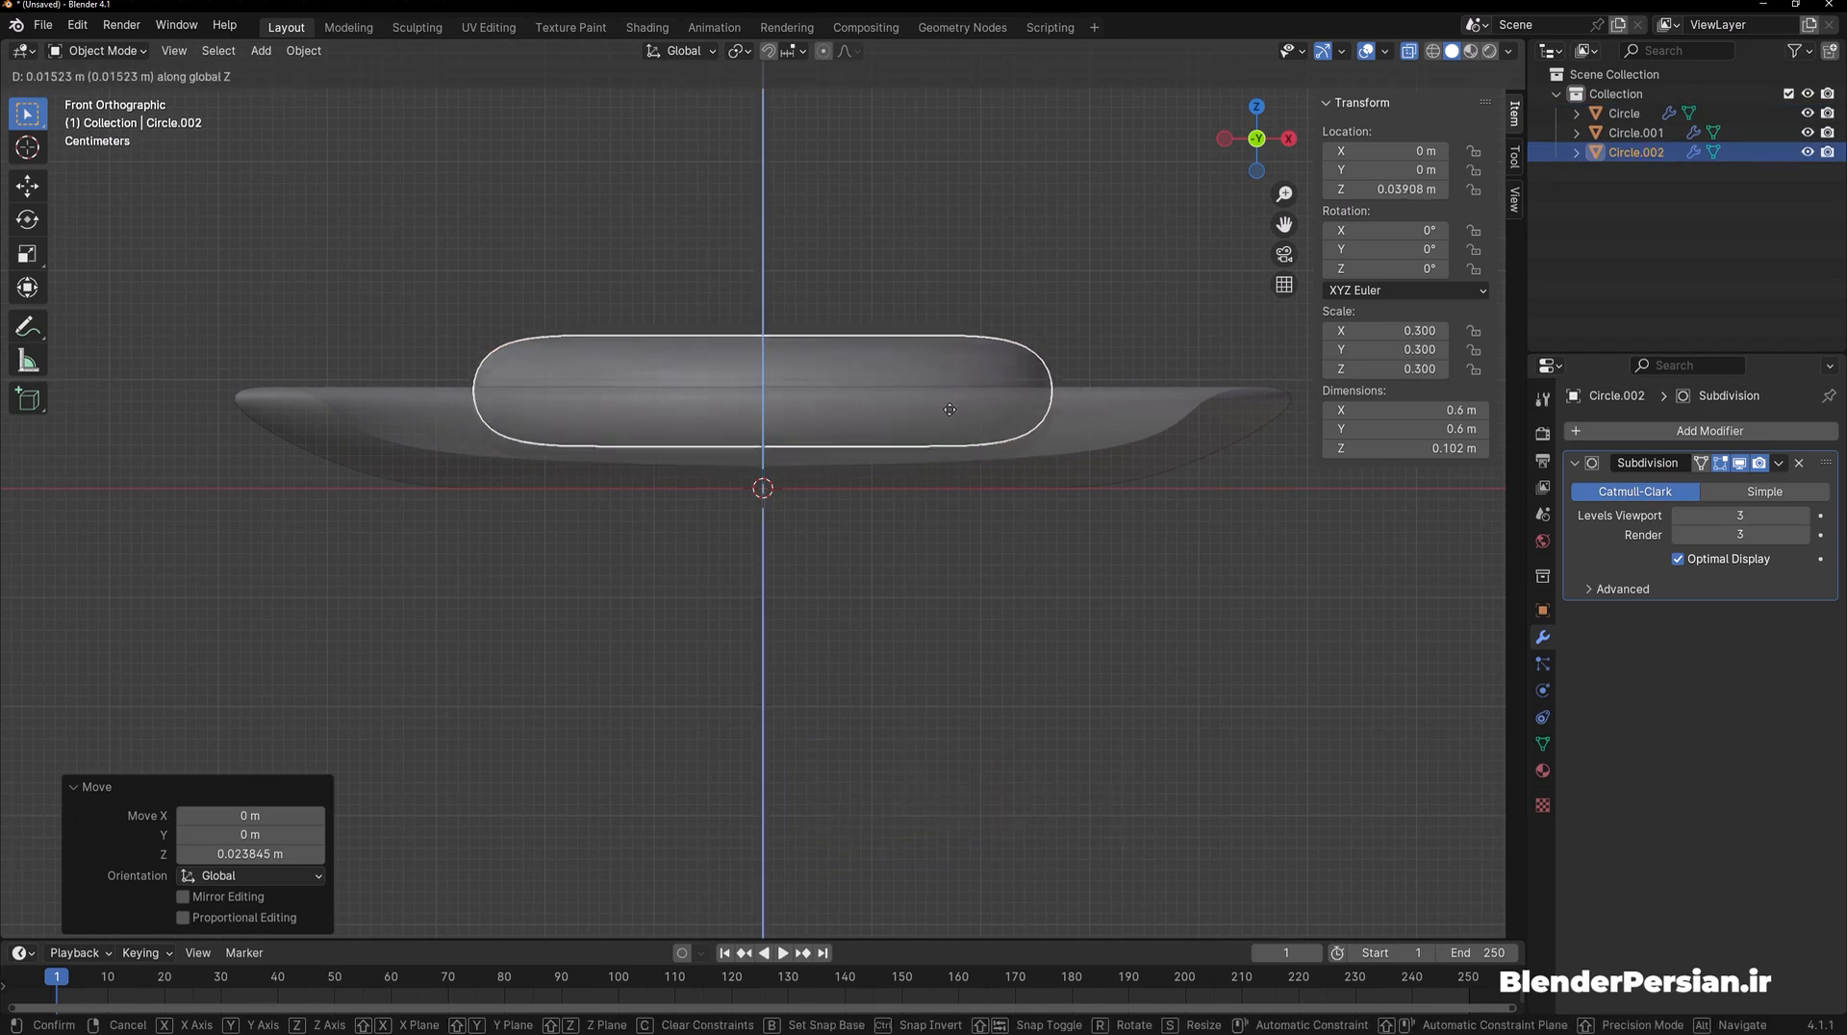
pyautogui.click(978, 318)
pyautogui.hotkey('shift', 'd')
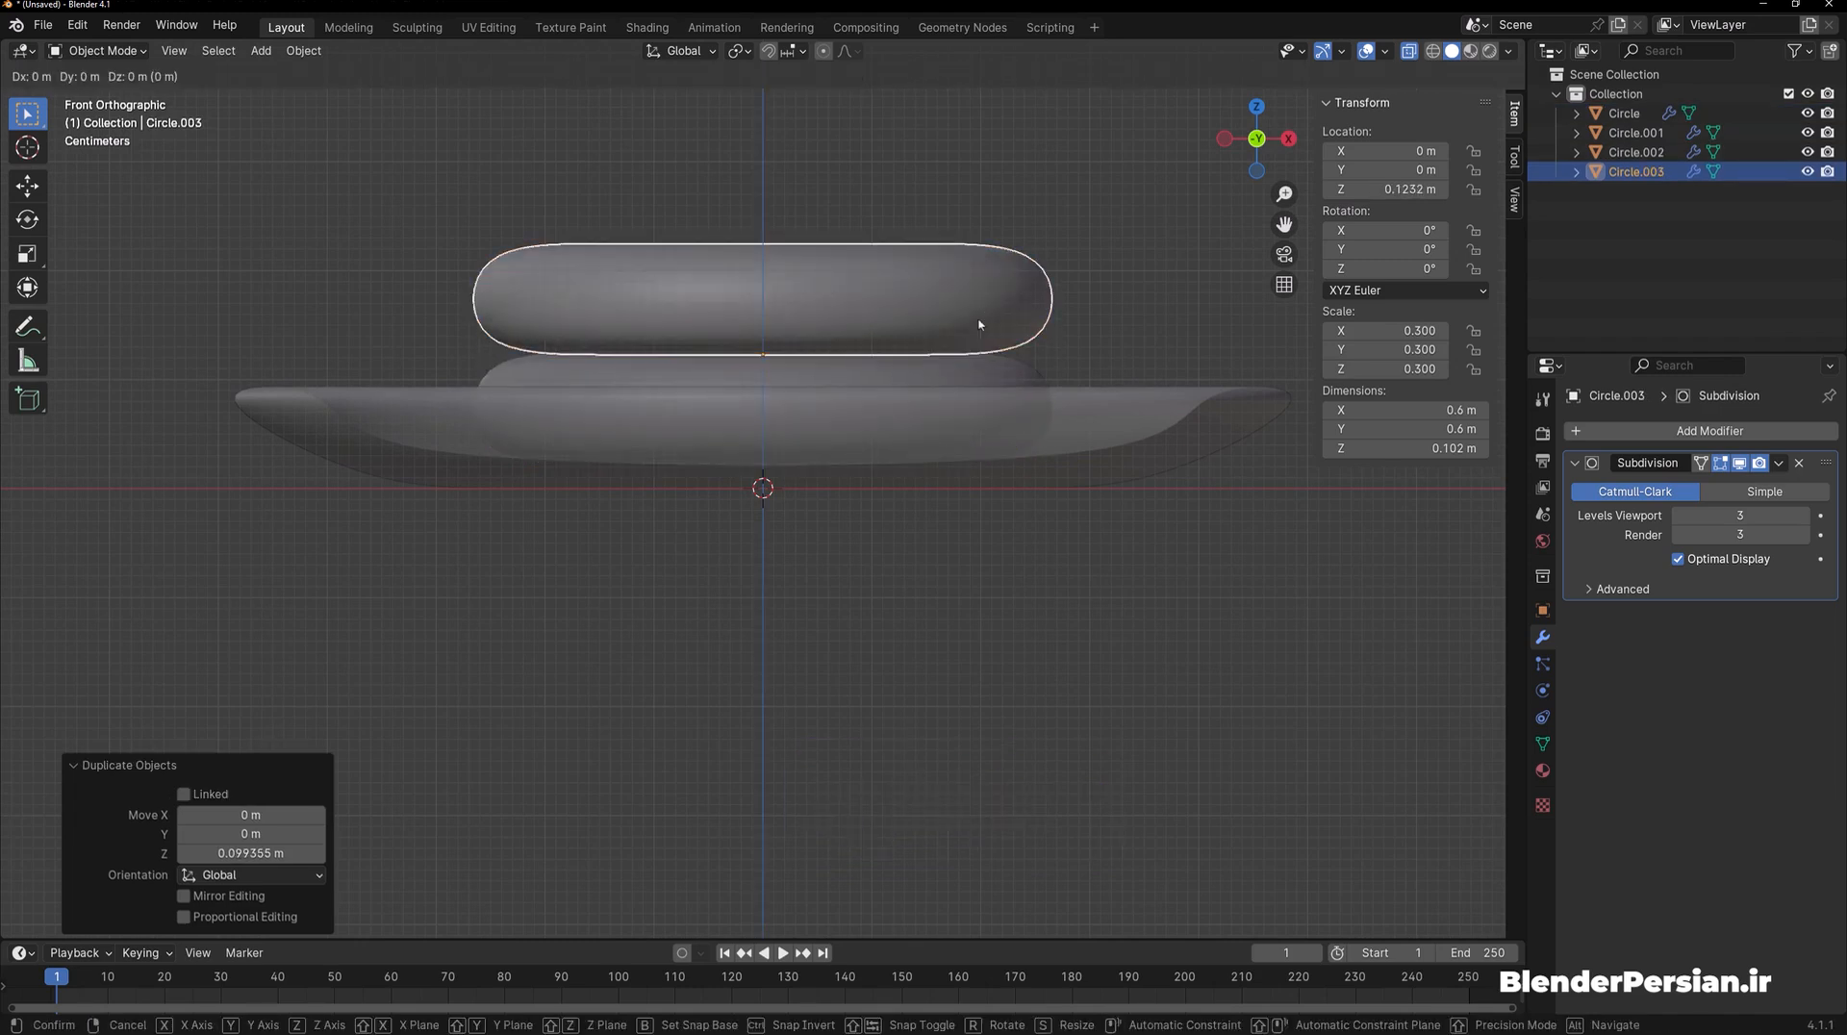
pyautogui.press('z')
pyautogui.click(1005, 208)
pyautogui.moveTo(841, 420); pyautogui.dragTo(966, 494, button='middle')
pyautogui.scroll(-4, 867, 486)
pyautogui.hotkey('alt', 'z')
pyautogui.click(833, 349)
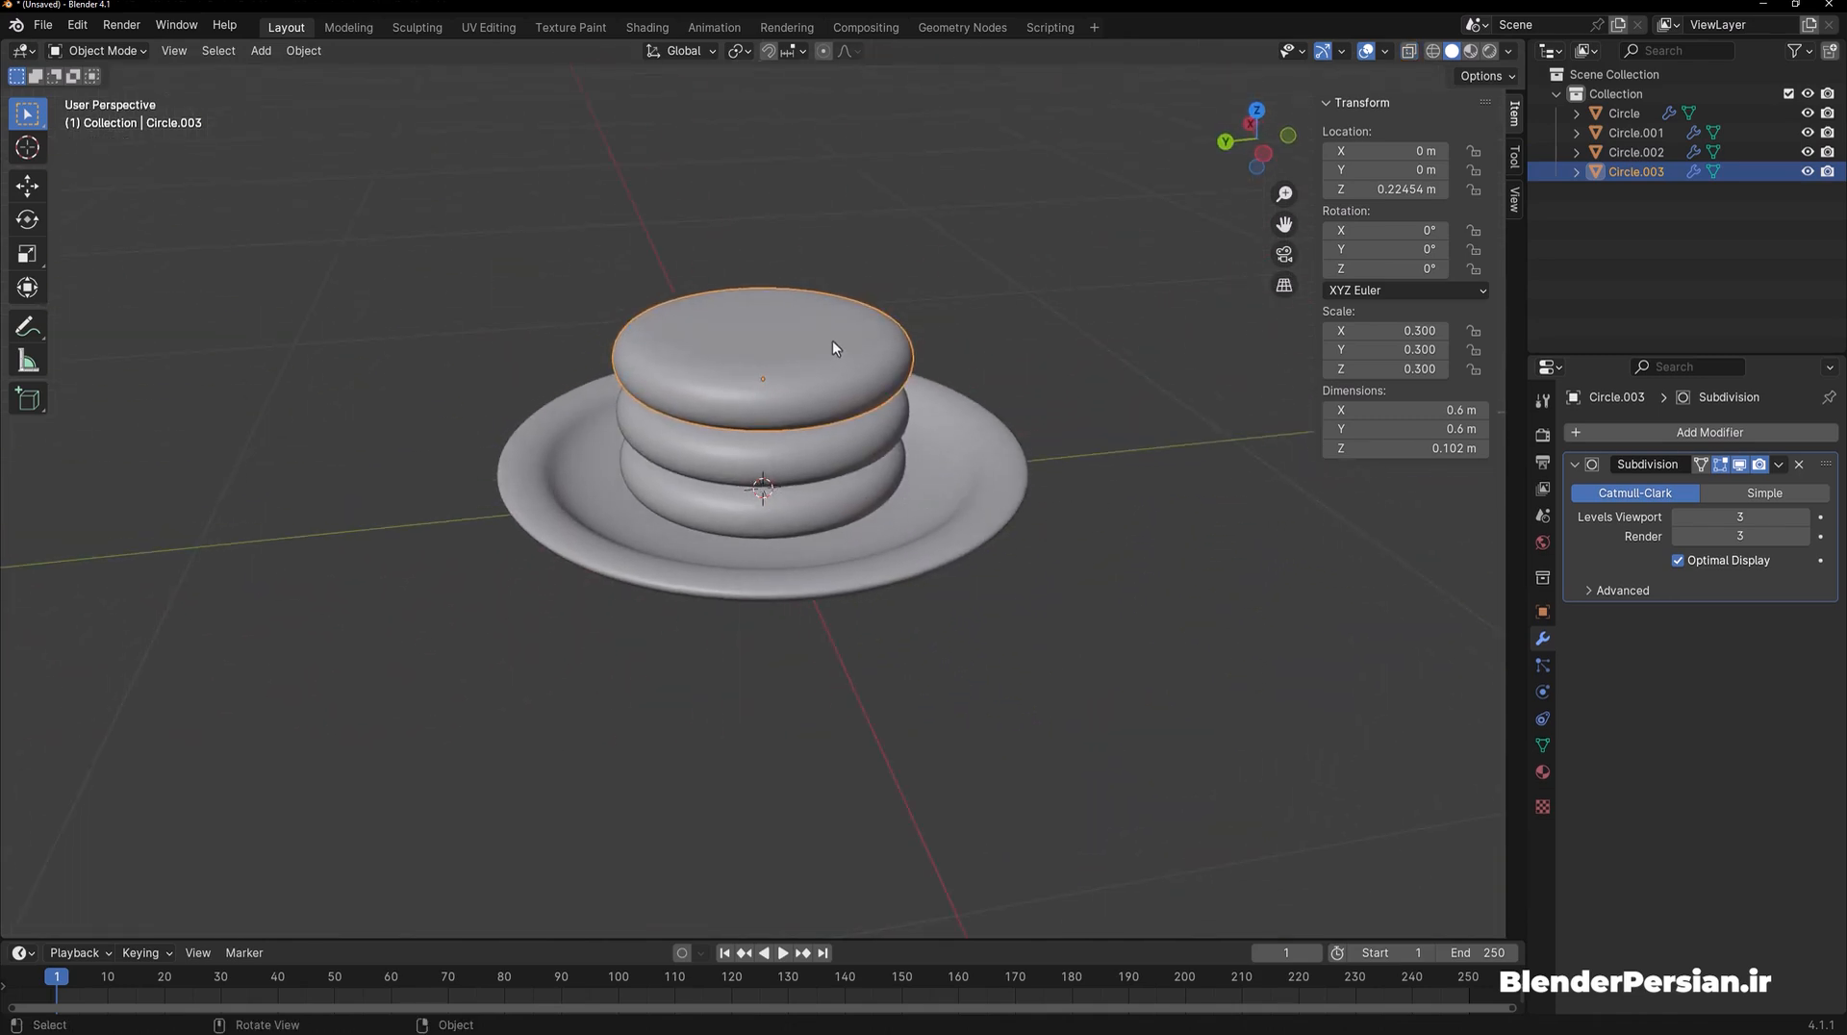
# Duplicate the top disc's upper faces and a few irregular side faces in place and separate them into a new object
pyautogui.press('KP_7')
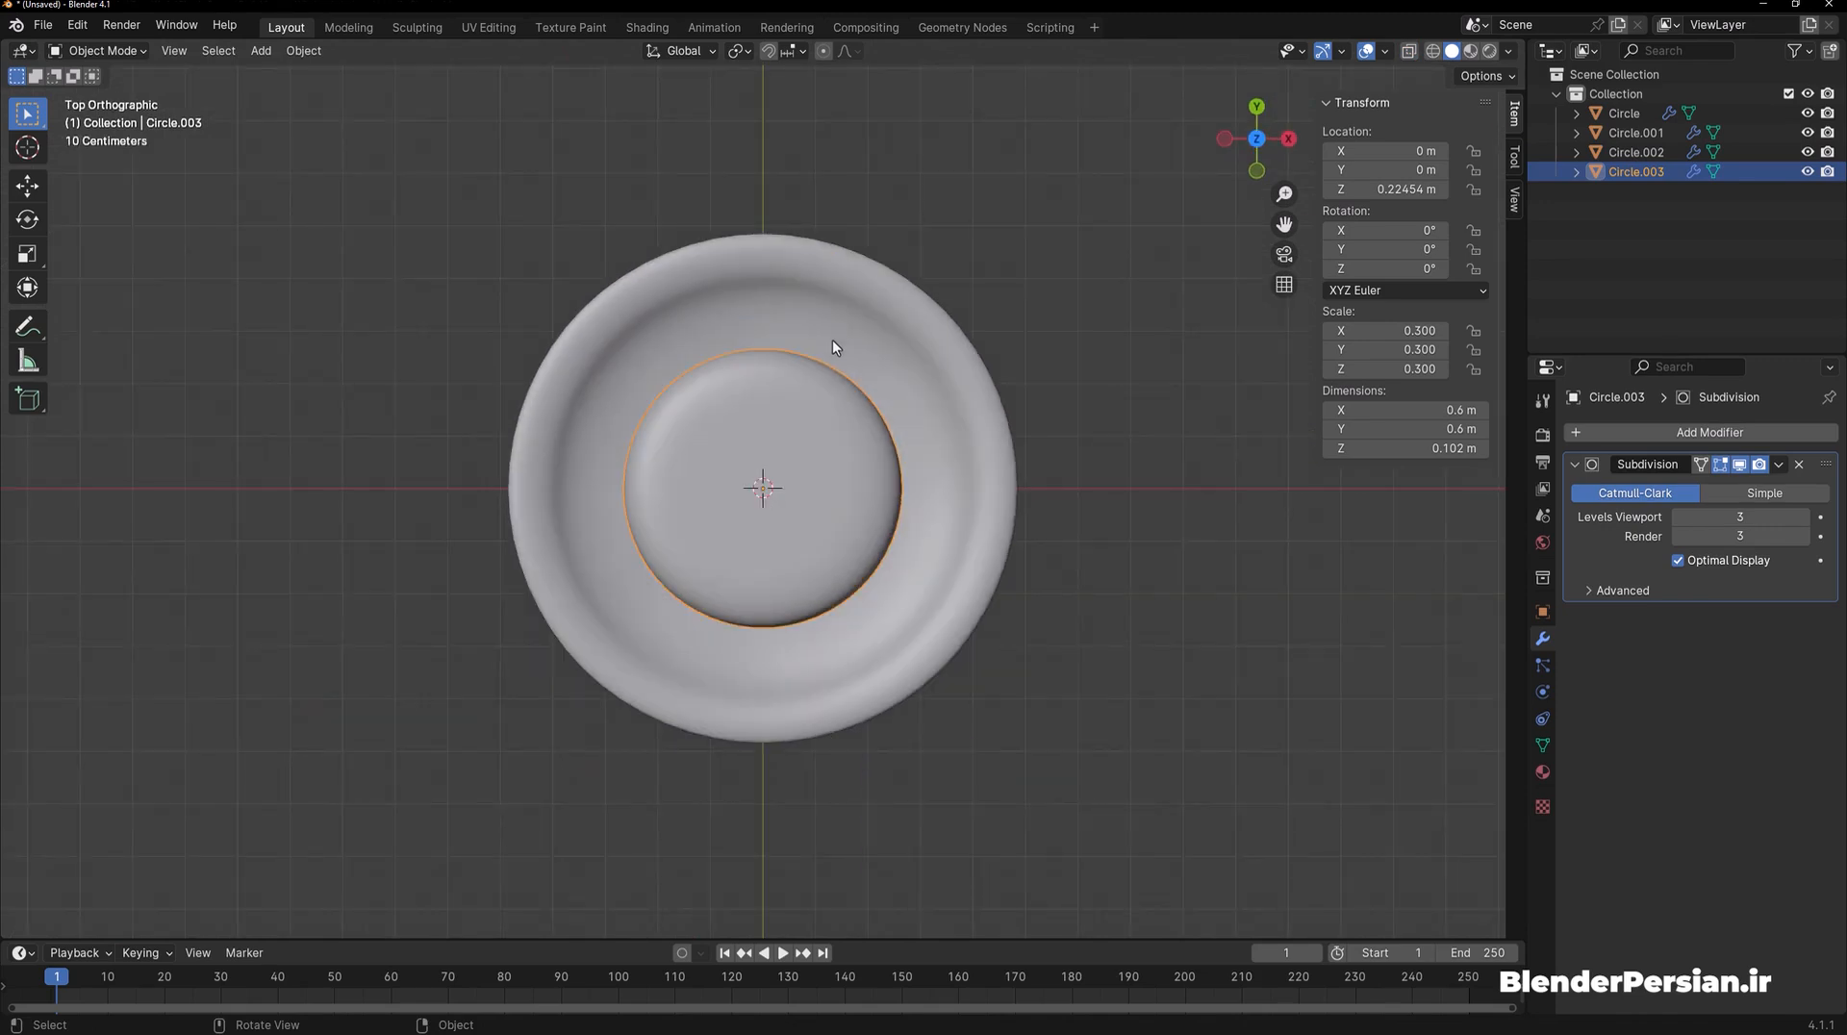
pyautogui.press('Tab')
pyautogui.press('b')
pyautogui.moveTo(870, 401); pyautogui.dragTo(442, 709)
pyautogui.moveTo(690, 675); pyautogui.dragTo(698, 512, button='middle')
pyautogui.keyDown('shift'); pyautogui.click(740, 403); pyautogui.keyUp('shift')
pyautogui.keyDown('shift'); pyautogui.click(915, 379); pyautogui.keyUp('shift')
pyautogui.moveTo(949, 408); pyautogui.dragTo(625, 481, button='middle')
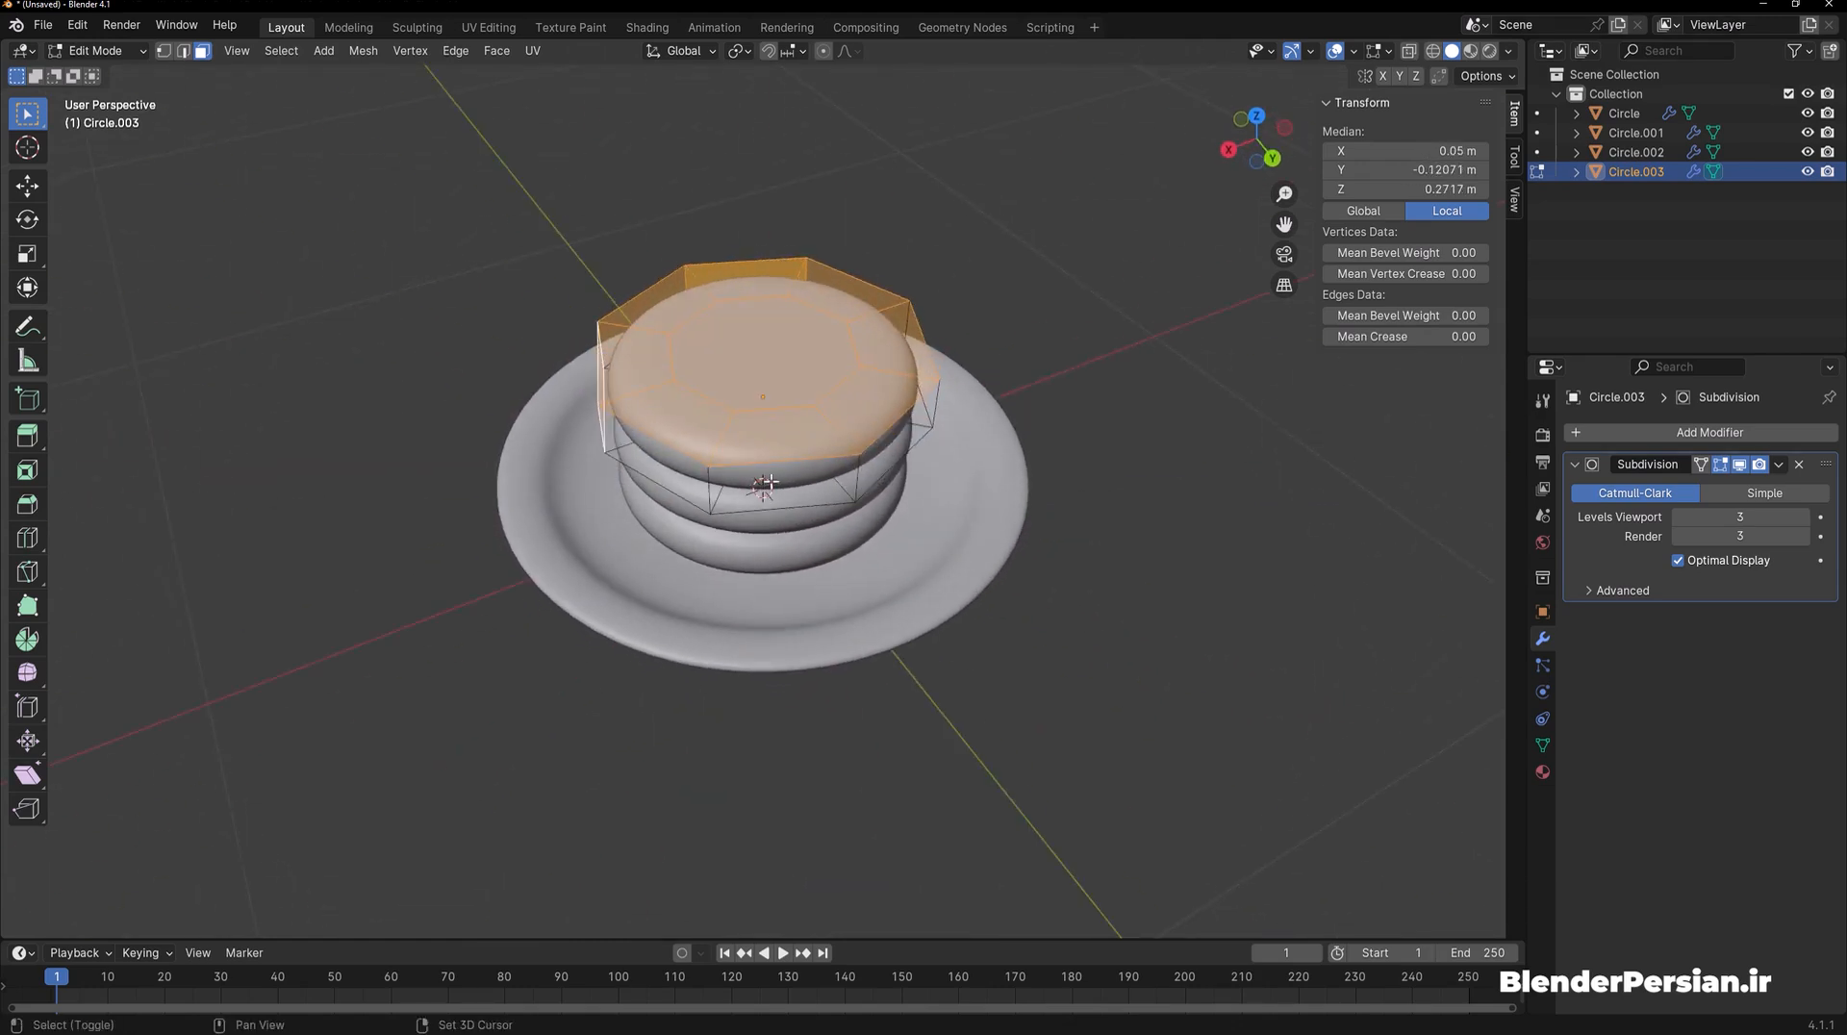
pyautogui.keyDown('shift'); pyautogui.click(770, 482); pyautogui.keyUp('shift')
pyautogui.moveTo(770, 482); pyautogui.dragTo(591, 466, button='middle')
pyautogui.keyDown('shift'); pyautogui.click(745, 474); pyautogui.keyUp('shift')
pyautogui.press('KP_1')
pyautogui.moveTo(770, 394); pyautogui.dragTo(780, 472, button='middle')
pyautogui.hotkey('shift', 'd')
pyautogui.rightClick(779, 472)
pyautogui.press('p')
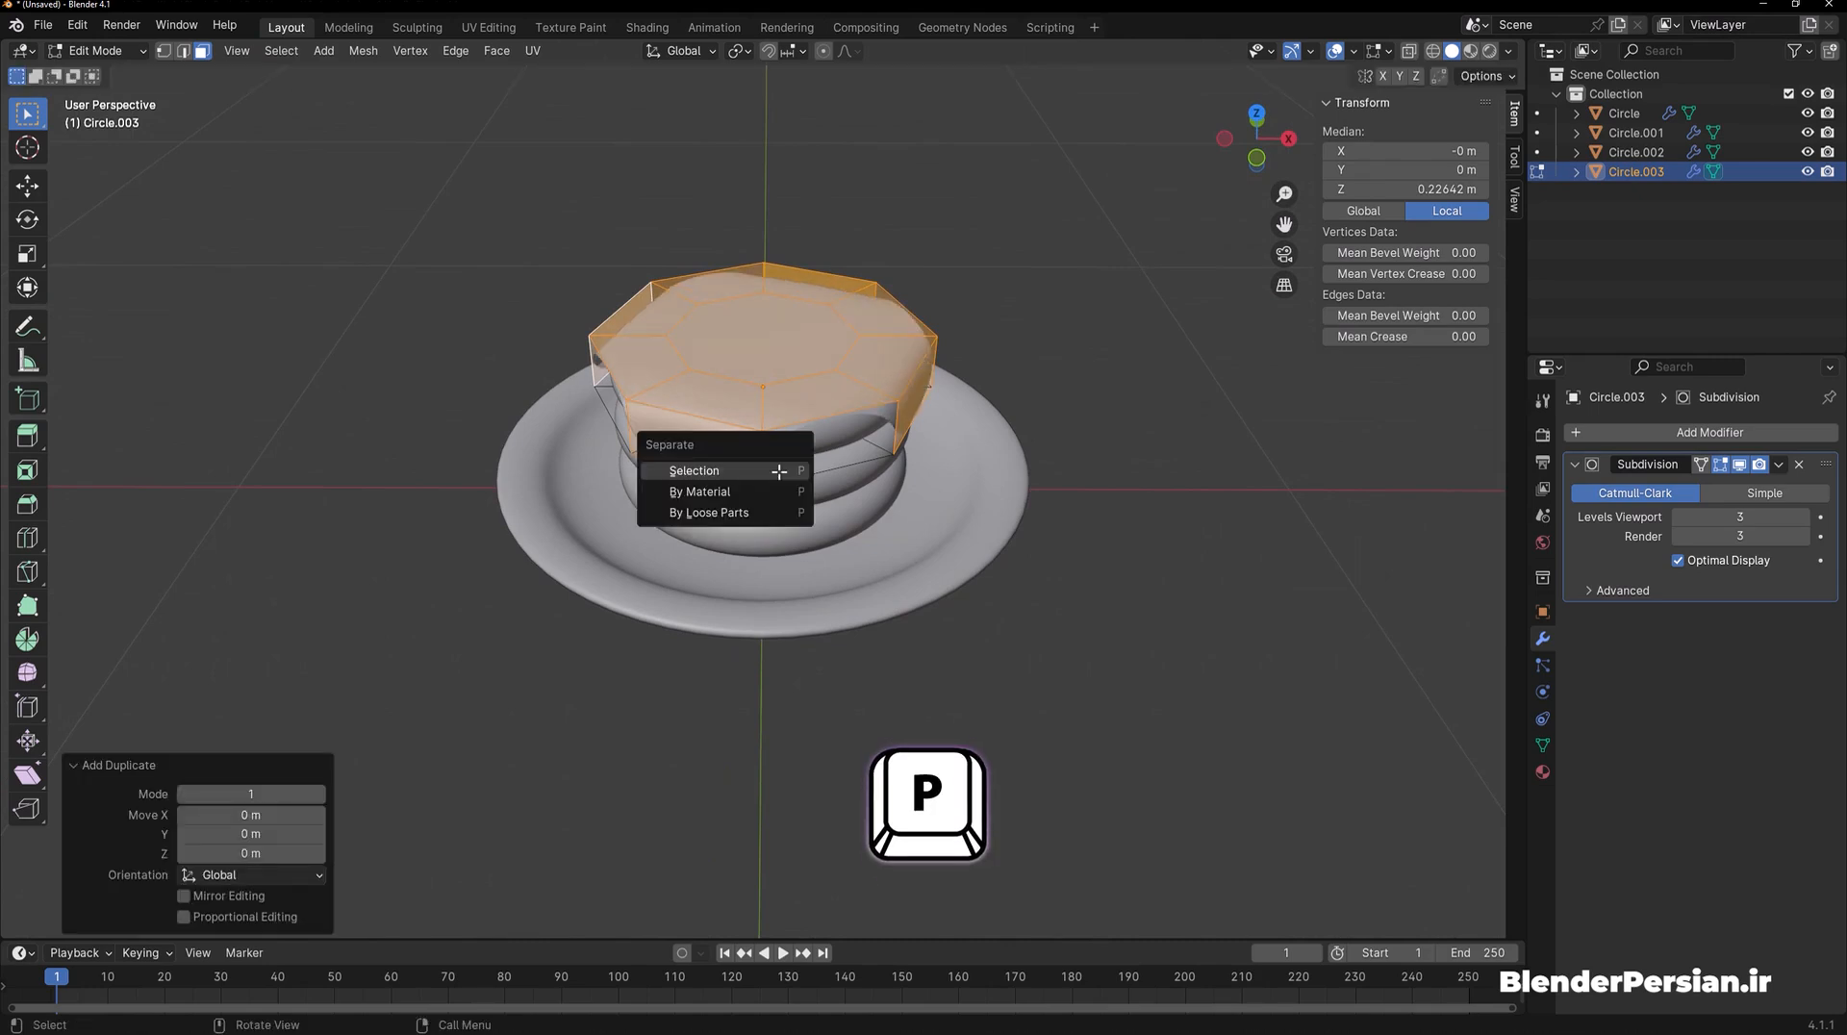
pyautogui.click(779, 472)
pyautogui.press('Tab')
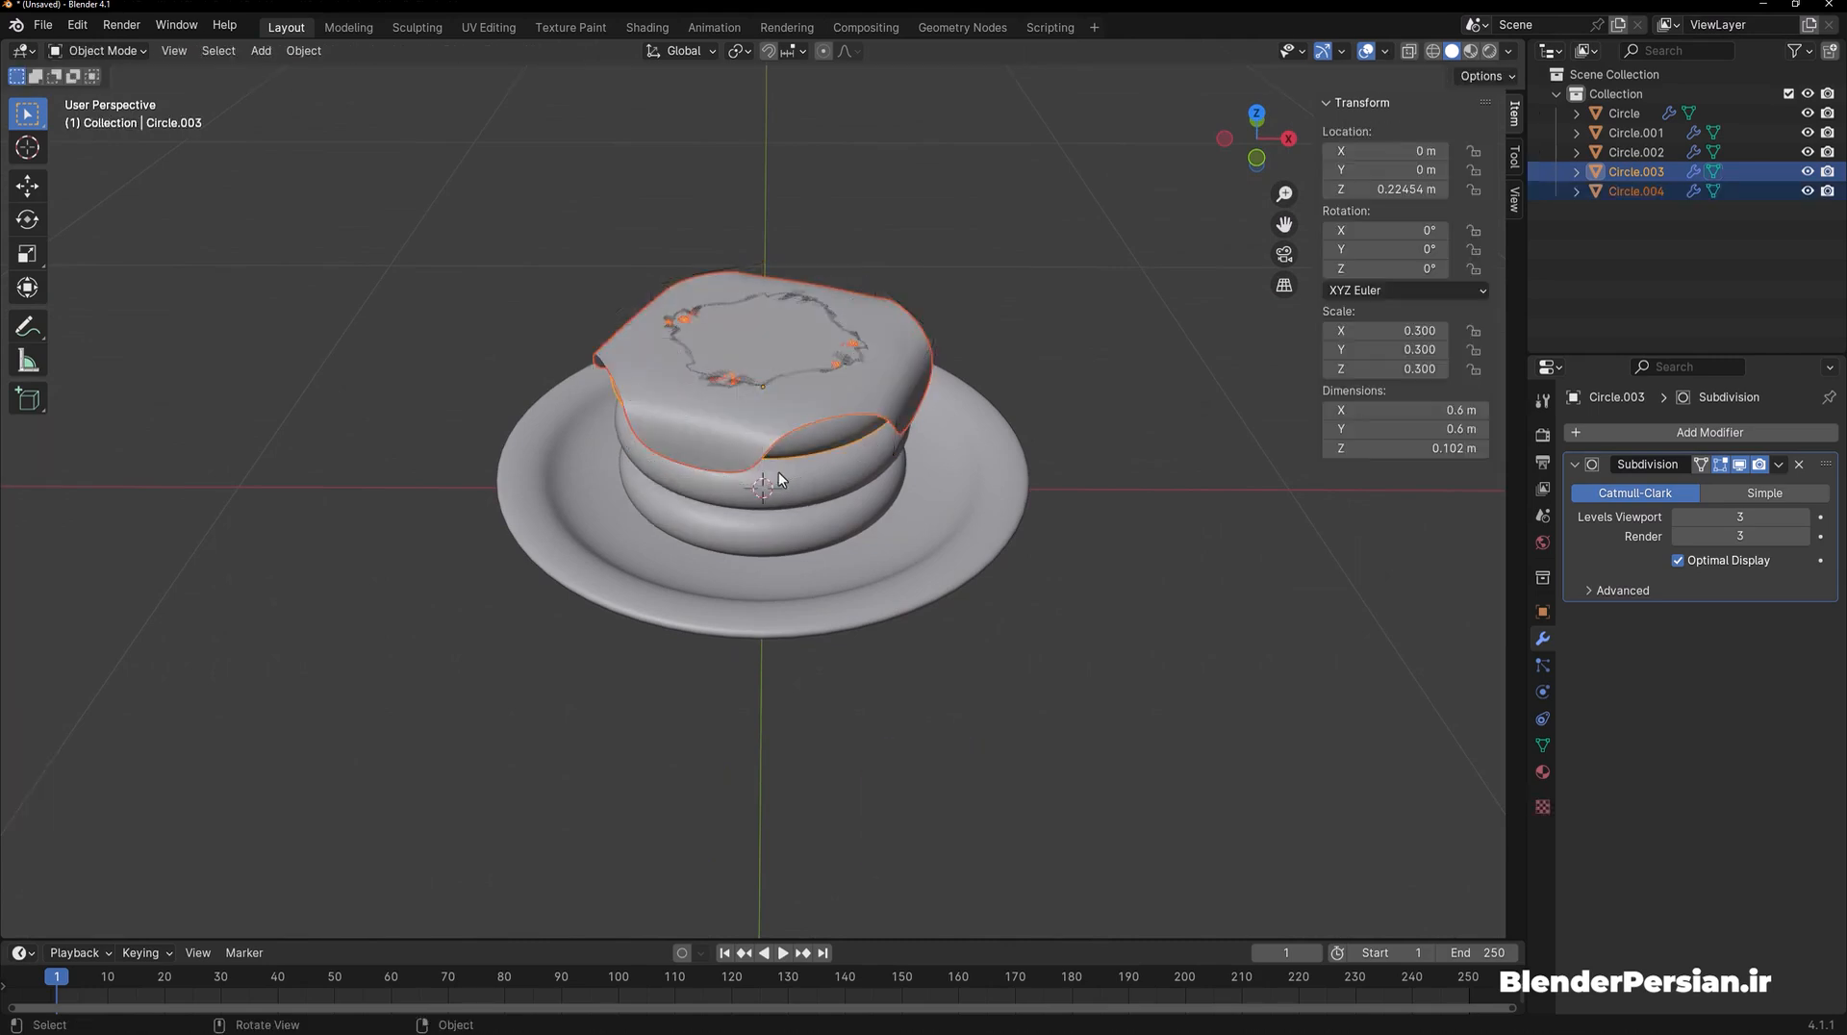
# Add a Solidify modifier to the separated shell, place it above Subdivision, and set its thickness to 0.03 m
pyautogui.click(828, 401)
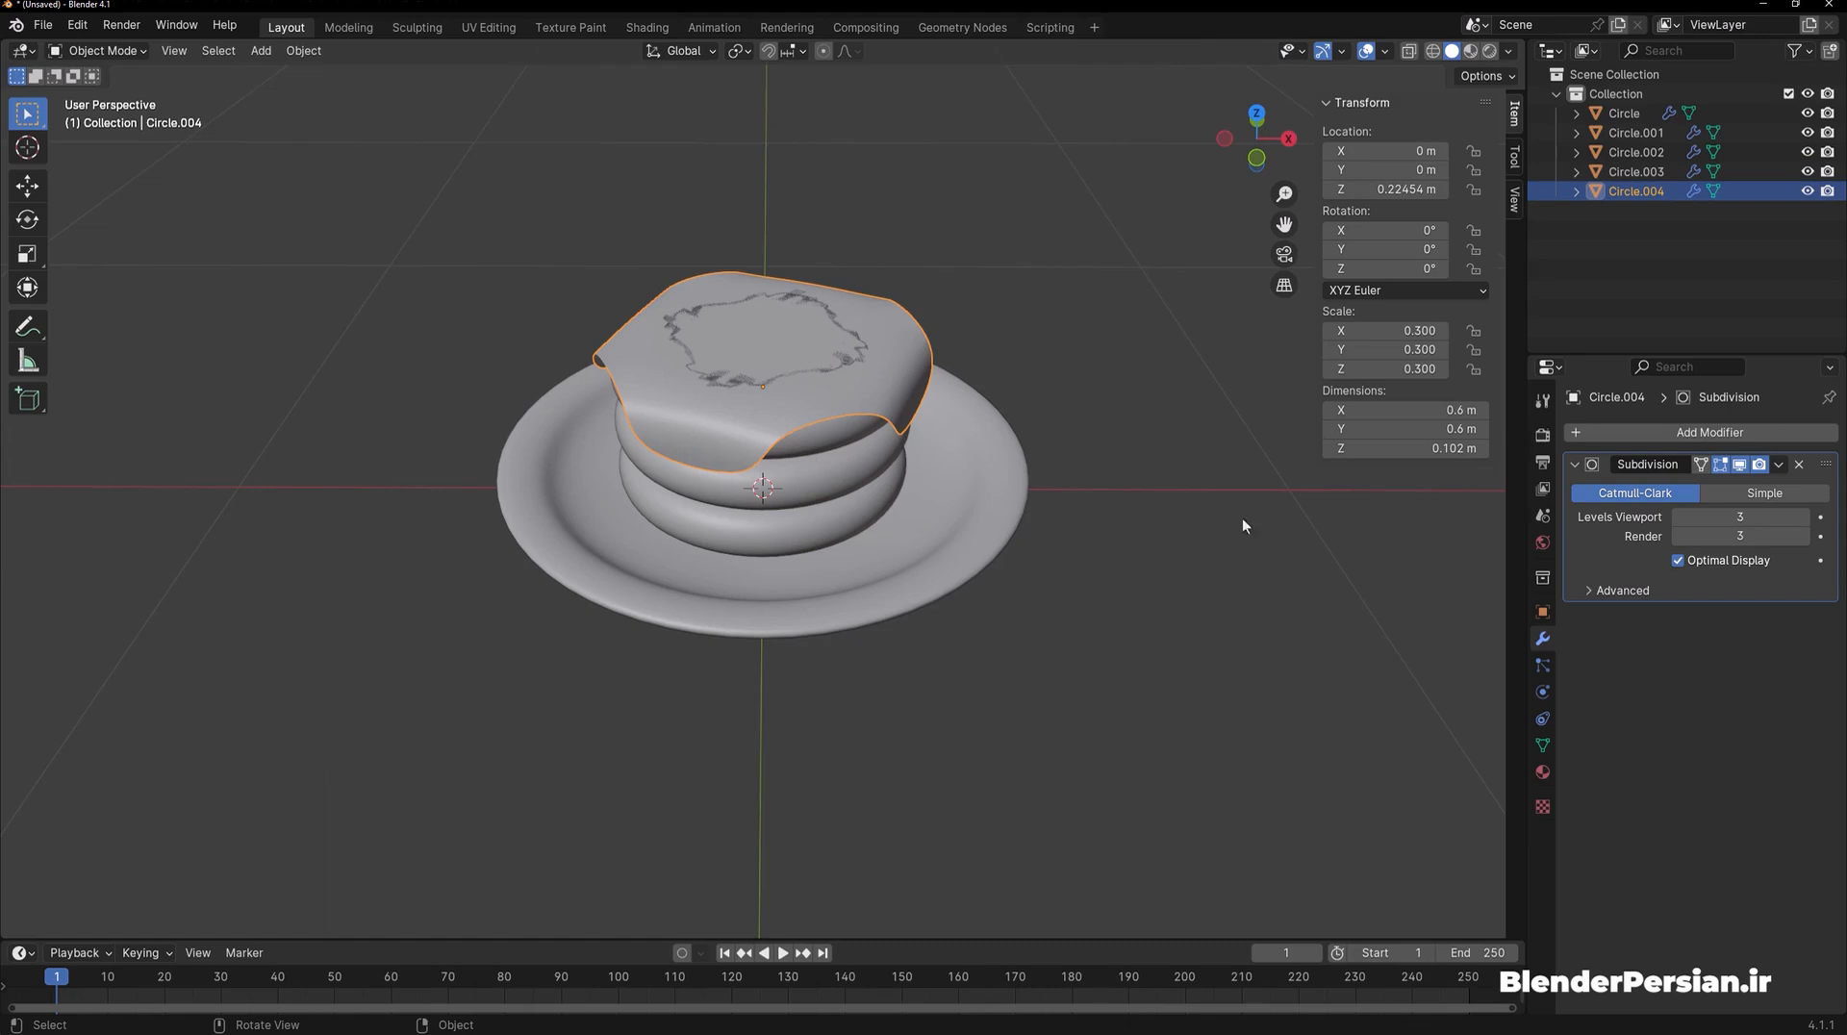
pyautogui.click(1701, 430)
pyautogui.moveTo(1668, 499)
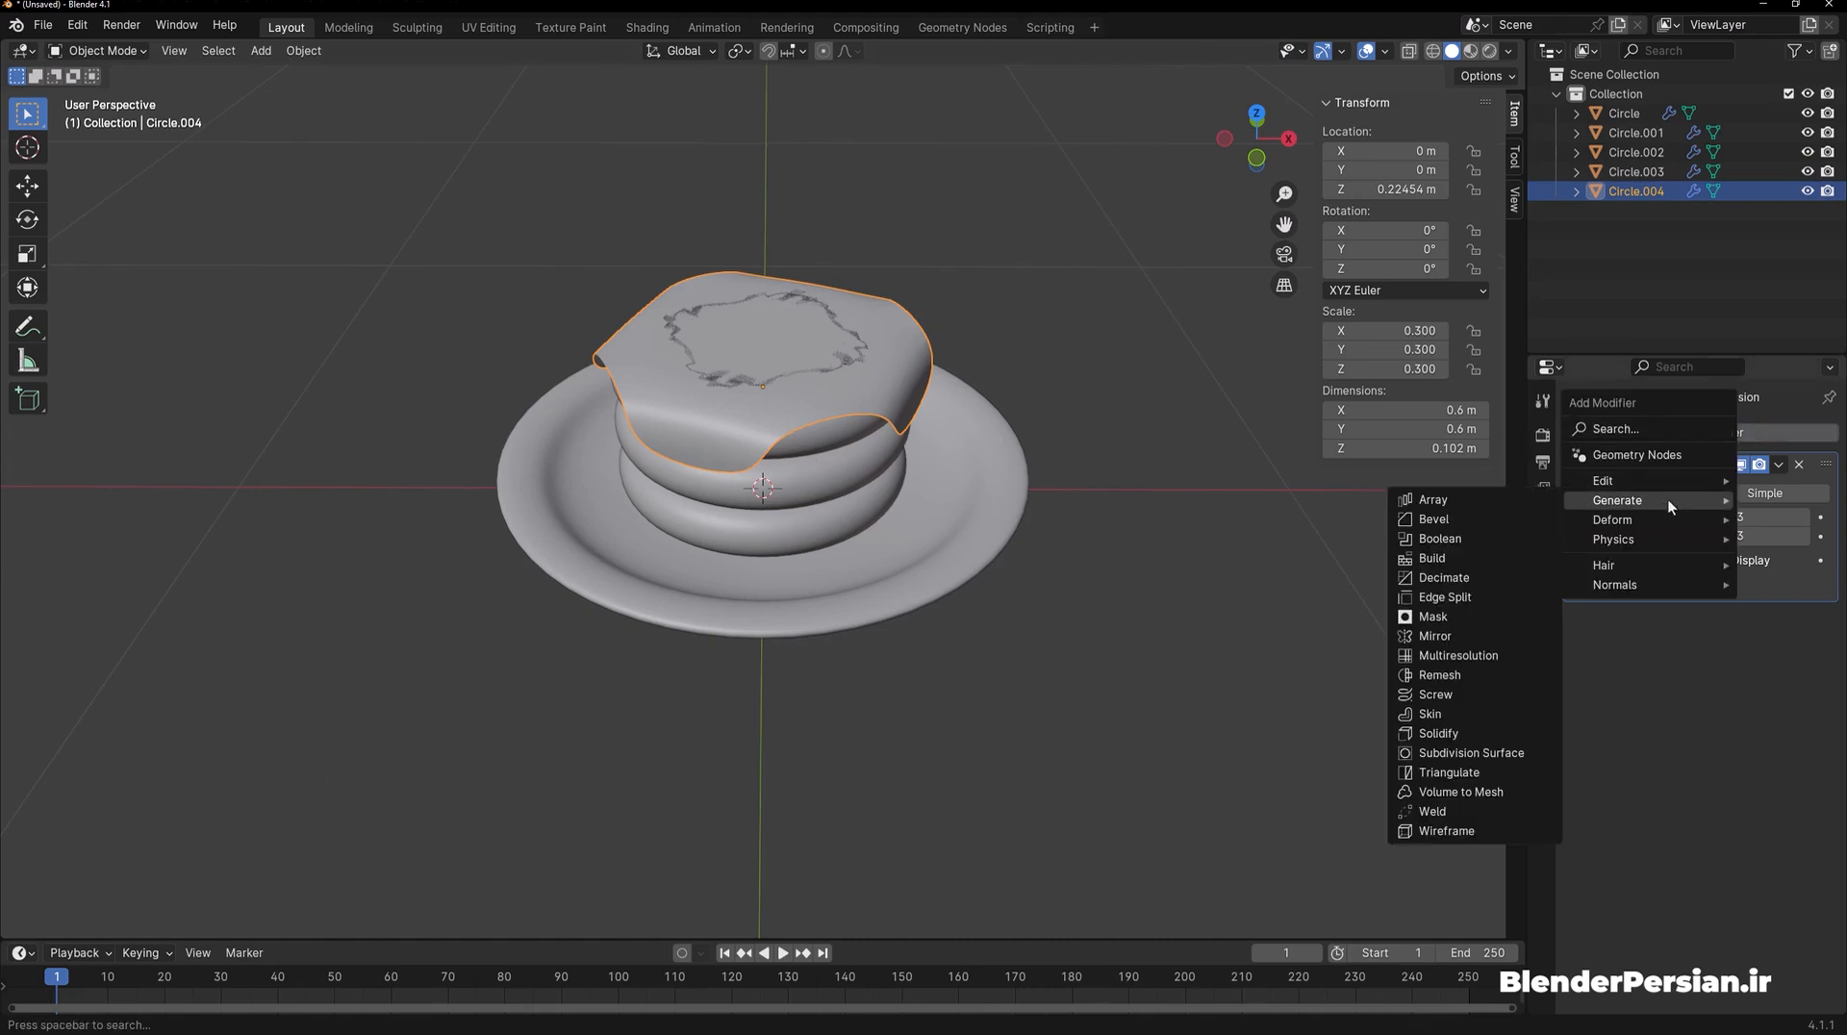
pyautogui.click(1438, 733)
pyautogui.scroll(5, 873, 384)
pyautogui.moveTo(865, 389); pyautogui.dragTo(932, 371, button='middle')
pyautogui.moveTo(1740, 692)
pyautogui.mouseDown()
pyautogui.moveTo(1697, 691)
pyautogui.moveTo(1731, 691)
pyautogui.mouseUp()
pyautogui.moveTo(1825, 616); pyautogui.dragTo(1820, 468)
pyautogui.moveTo(1730, 518); pyautogui.dragTo(1753, 517)
pyautogui.click(1746, 517)
pyautogui.write('0.03')
pyautogui.press('Return')
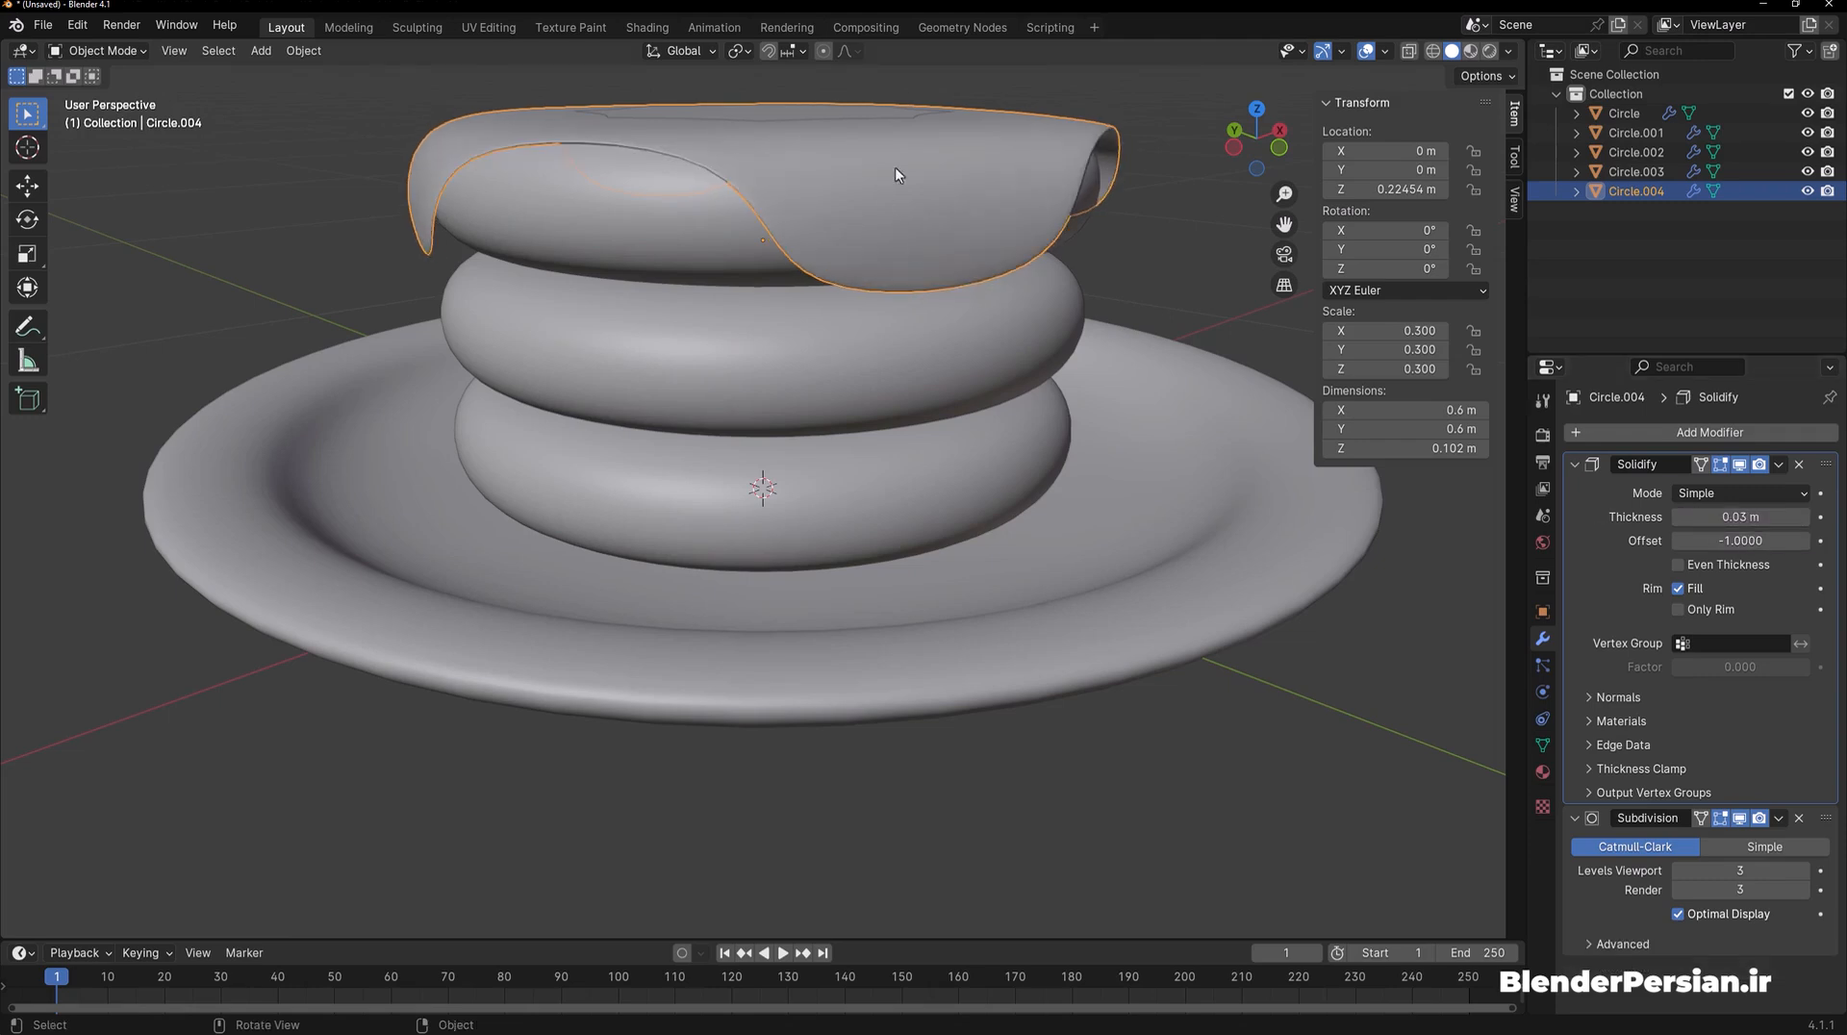
# Apply the draped shell's scale and increase its Solidify thickness to 0.05 m
pyautogui.keyDown('shift'); pyautogui.moveTo(892, 212); pyautogui.dragTo(890, 368, button='middle'); pyautogui.keyUp('shift')
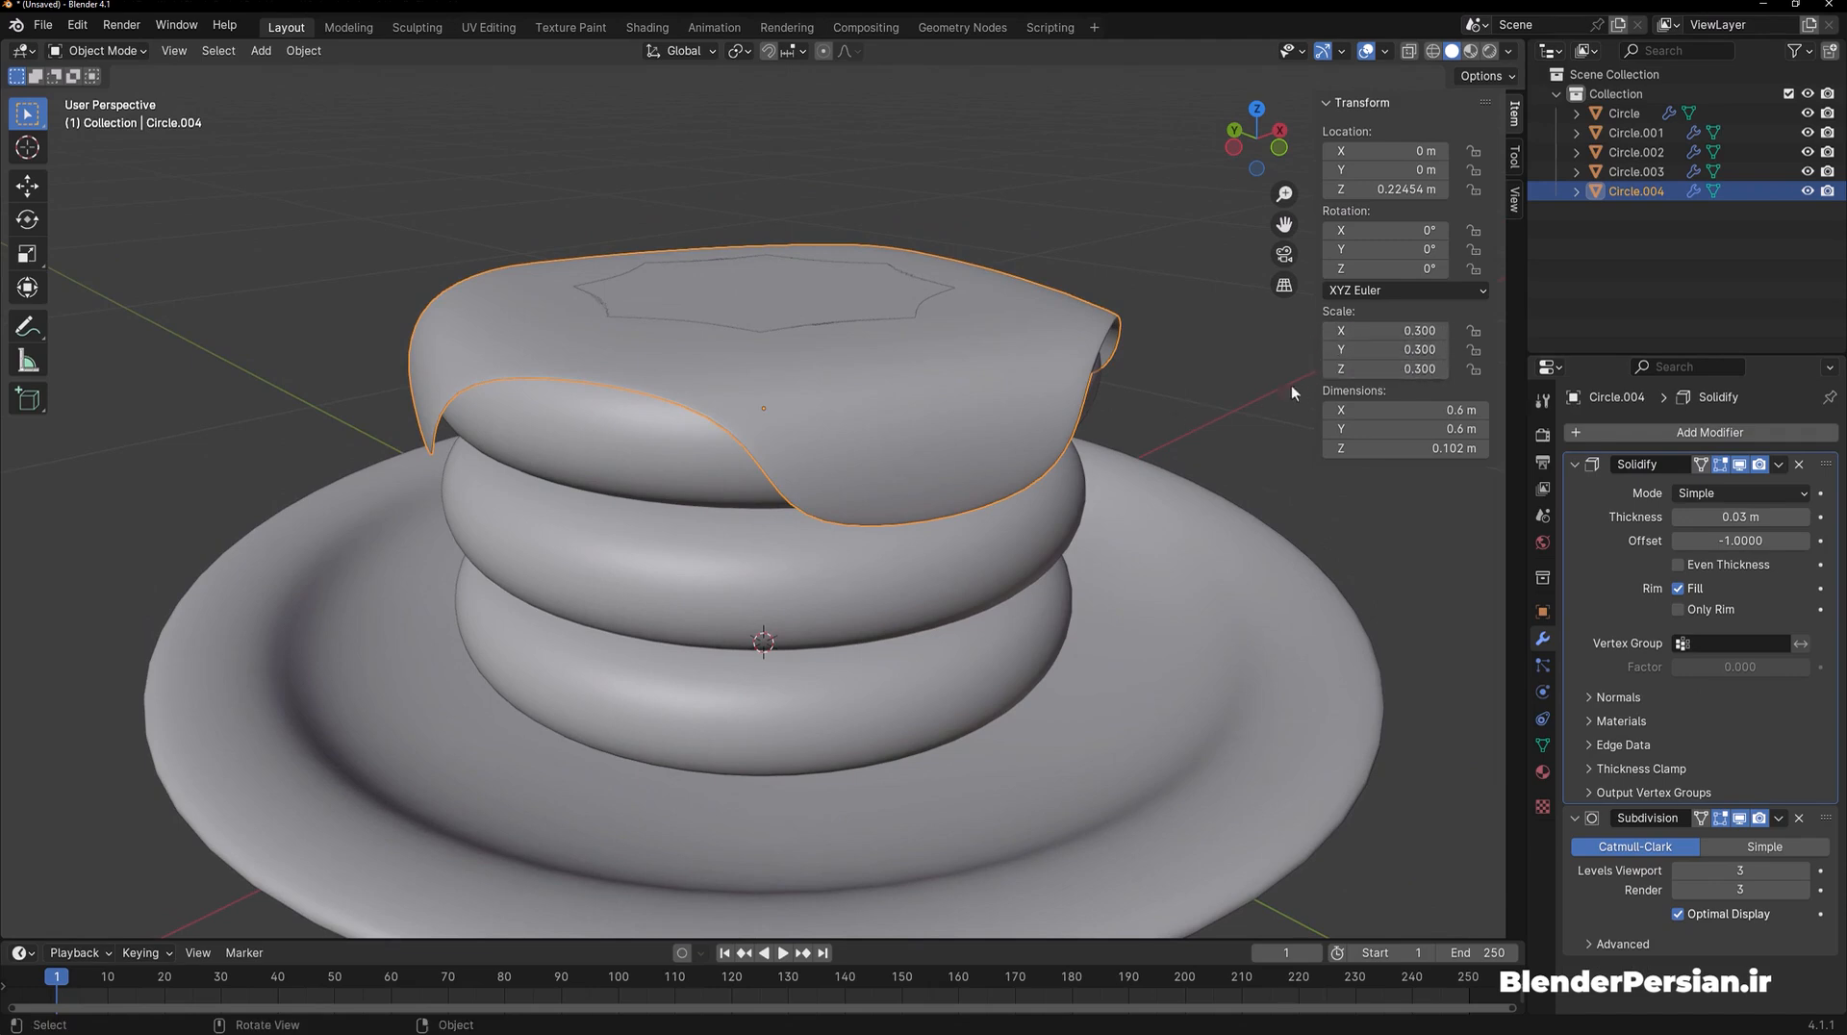
pyautogui.hotkey('ctrl', 'a')
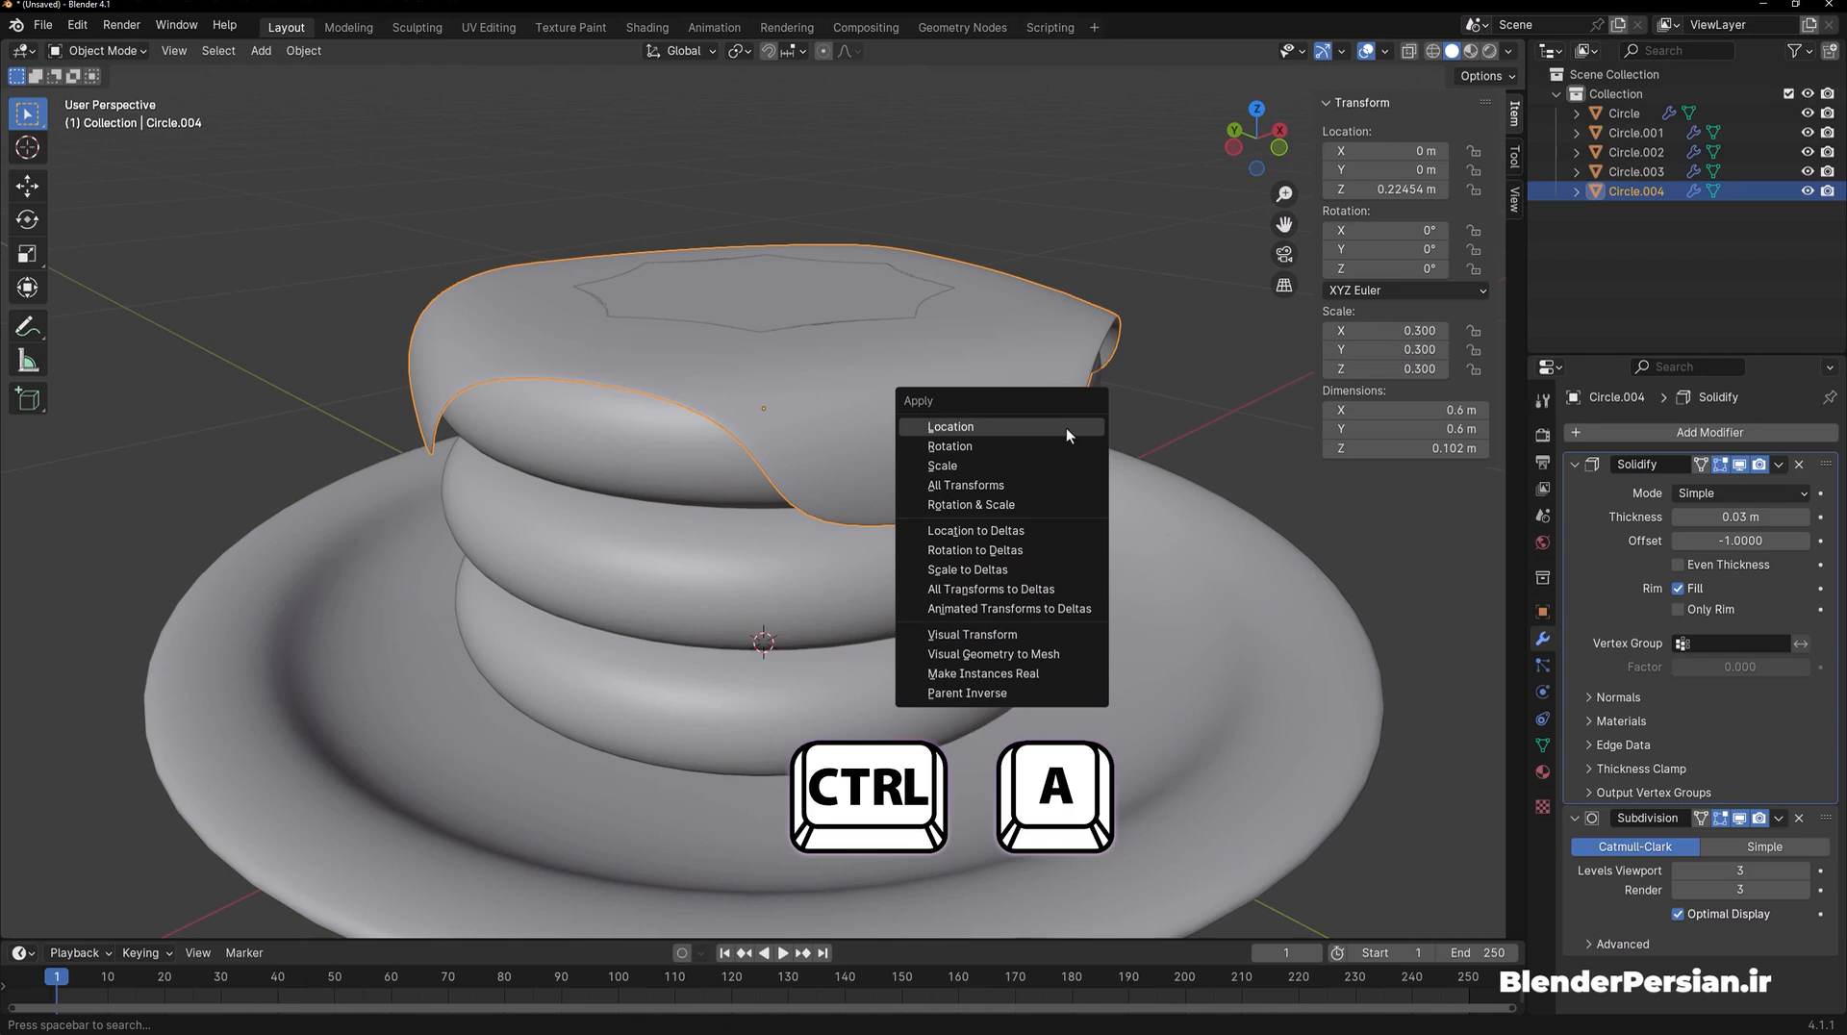
pyautogui.click(939, 468)
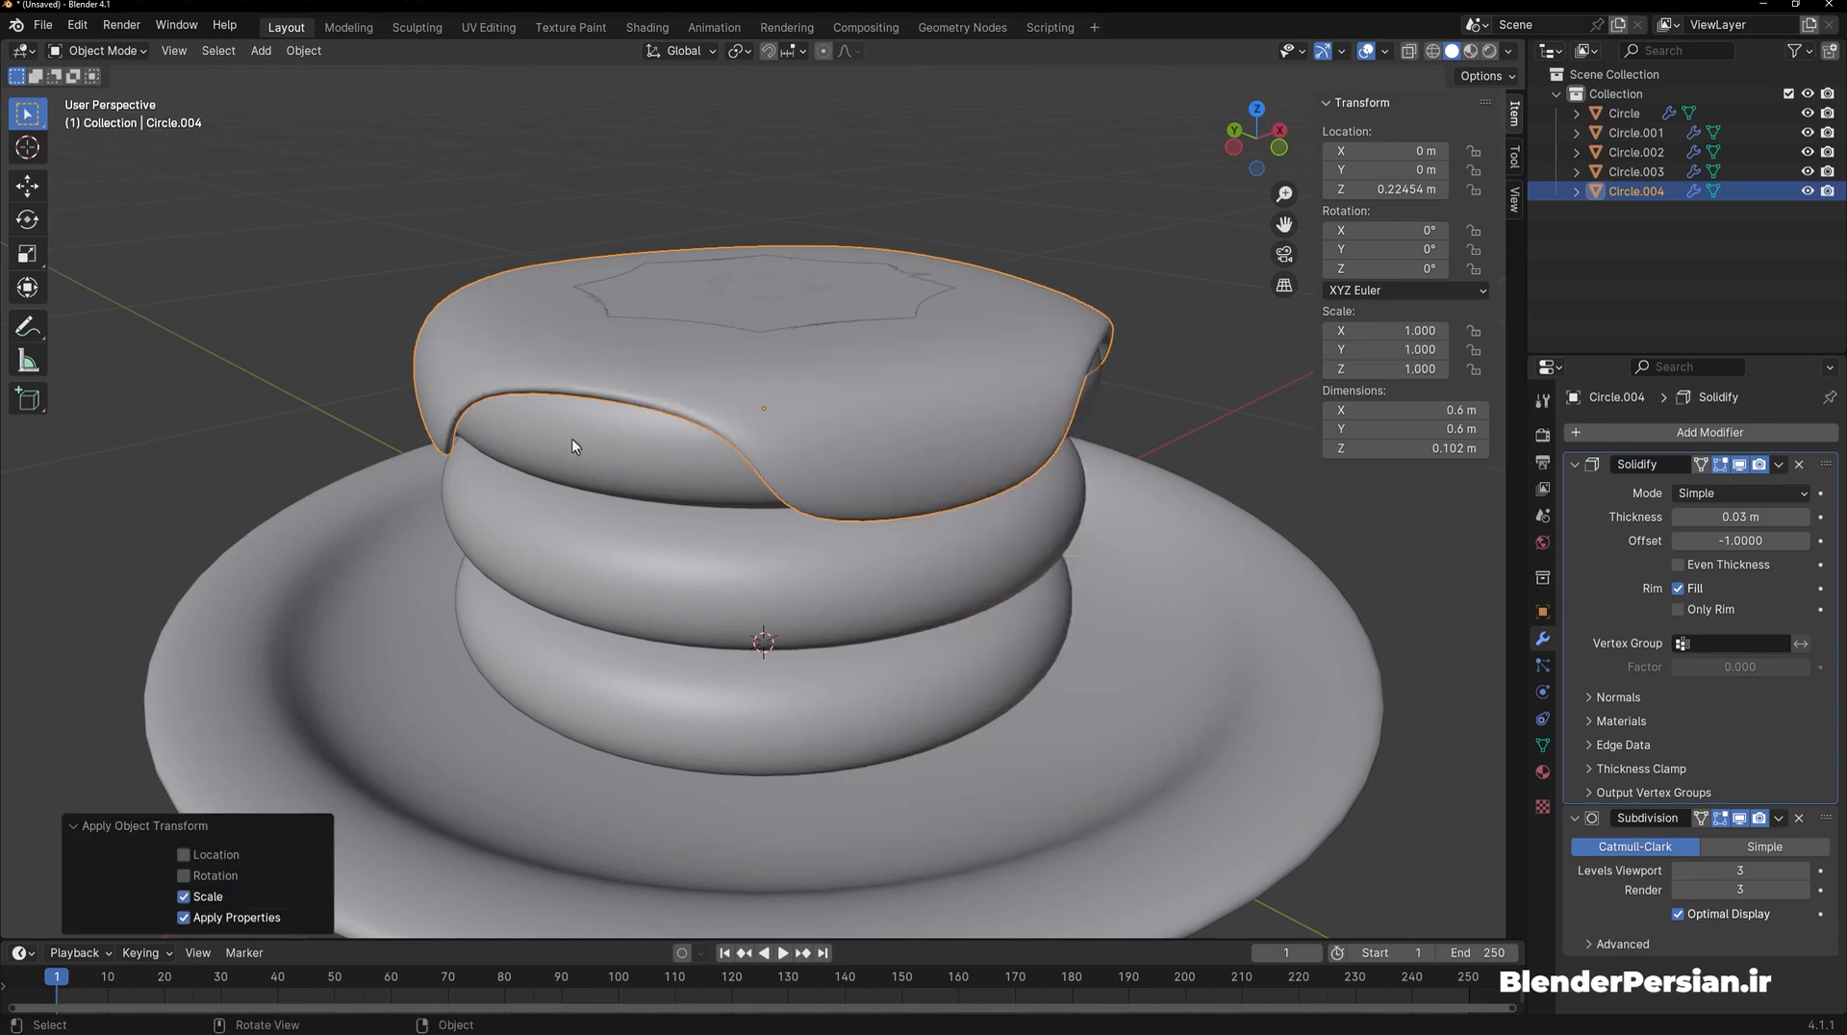
pyautogui.click(1803, 518)
pyautogui.click(1803, 518)
# Raise the draped shell along Z to a height of about 0.233 m
pyautogui.moveTo(811, 418); pyautogui.dragTo(827, 531, button='middle')
pyautogui.press('KP_Decimal')
pyautogui.press('g')
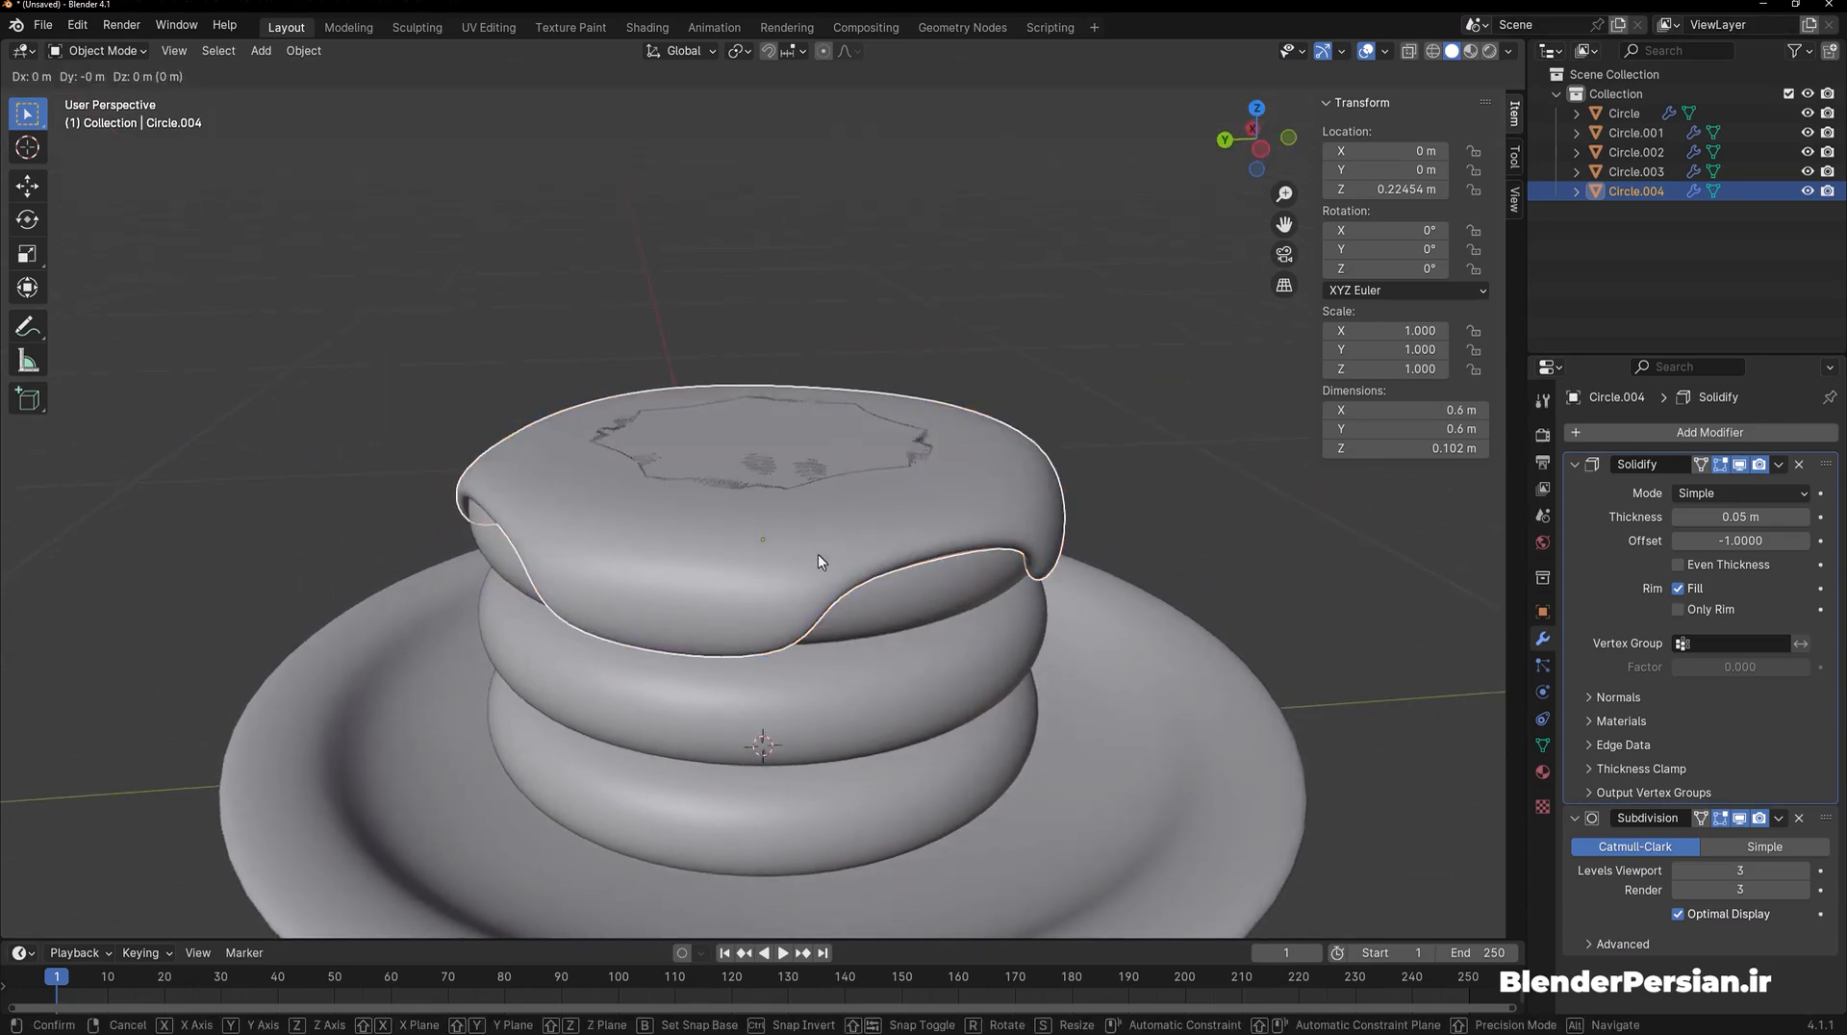
pyautogui.press('z')
pyautogui.press('Escape')
# Scale one lower rim edge of the draped shell in Edit Mode and shift it along Z to vary the drip
pyautogui.press('Tab')
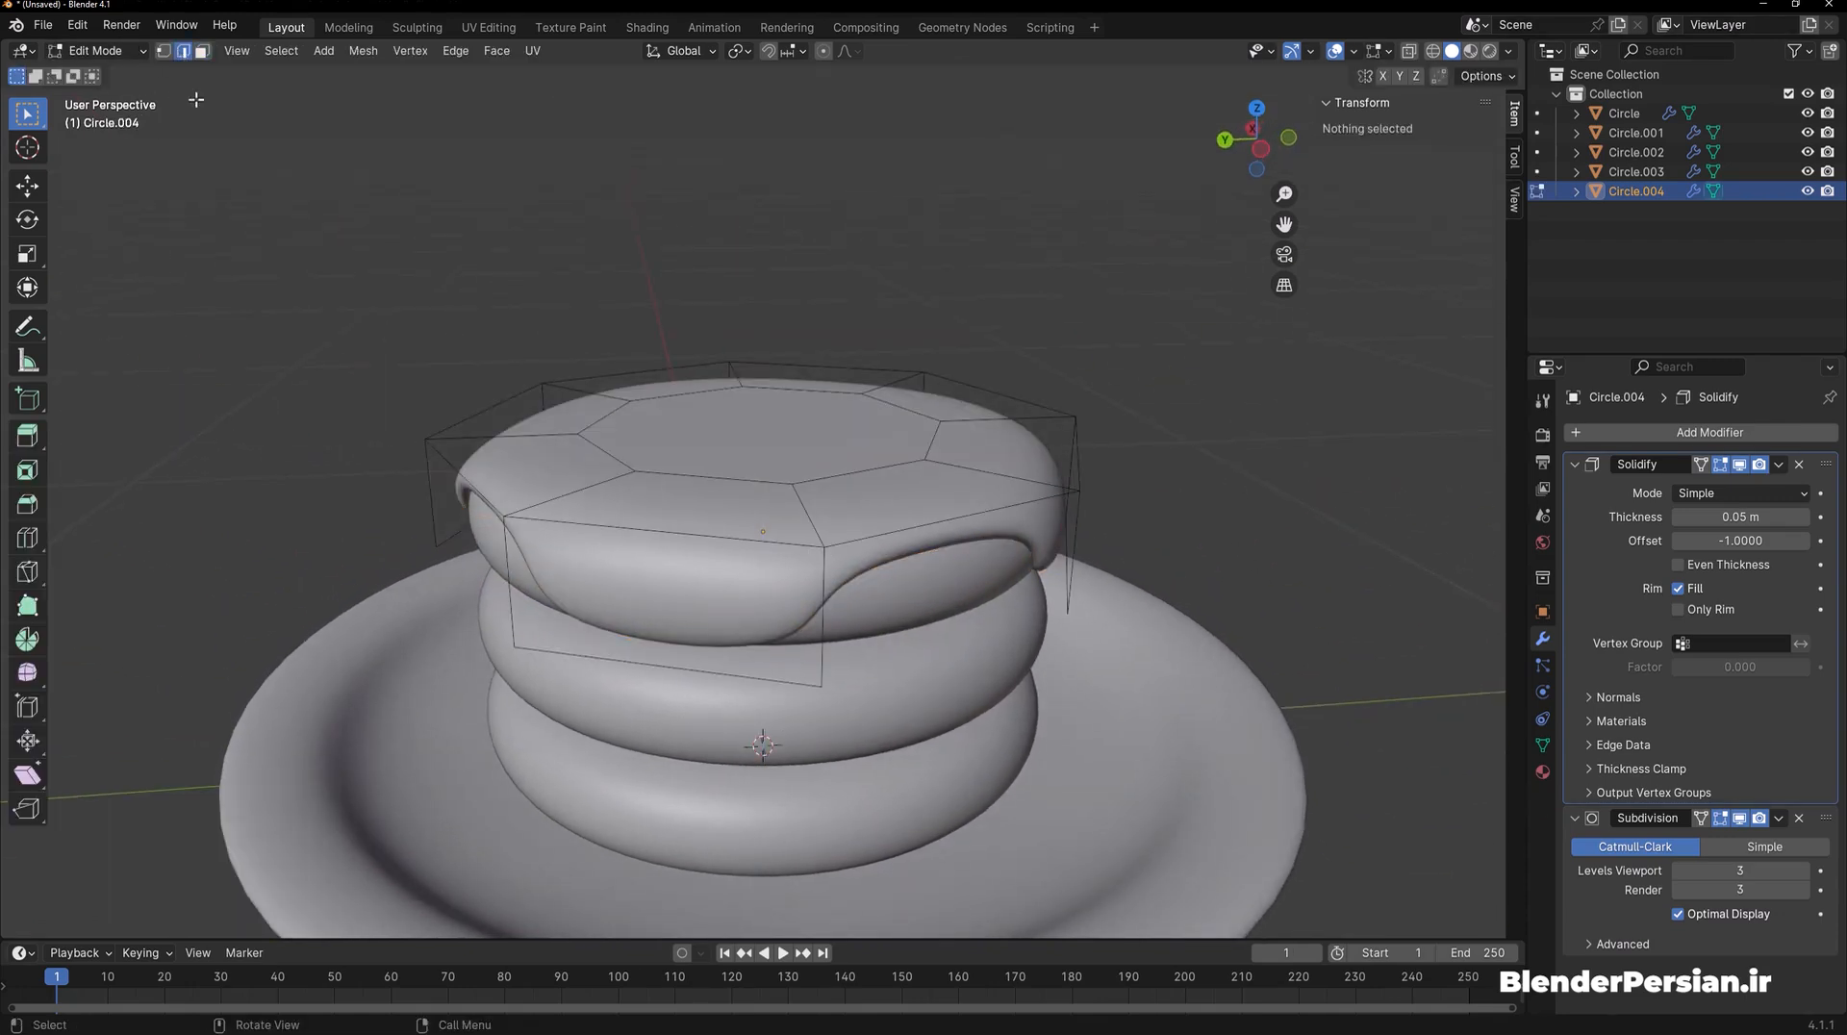
pyautogui.click(663, 660)
pyautogui.press('s')
pyautogui.click(830, 707)
pyautogui.moveTo(829, 702); pyautogui.dragTo(1017, 625, button='middle')
pyautogui.press('g')
pyautogui.press('z')
pyautogui.click(898, 642)
# Scale two more rim edges of the draped shell and move the second one vertically to make the drips uneven
pyautogui.click(698, 549)
pyautogui.press('s')
pyautogui.click(714, 583)
pyautogui.moveTo(714, 585); pyautogui.dragTo(909, 635, button='middle')
pyautogui.click(733, 665)
pyautogui.press('s')
pyautogui.click(719, 681)
pyautogui.moveTo(721, 681); pyautogui.dragTo(1008, 630, button='middle')
pyautogui.press('g')
pyautogui.press('z')
pyautogui.click(827, 689)
# Adjust the height of one more rim edge of the draped shell along Z and return to Object Mode
pyautogui.click(750, 586)
pyautogui.press('g')
pyautogui.press('z')
pyautogui.click(751, 595)
pyautogui.press('Tab')
# Add a plane, set its scale to 0.05 on all axes, and raise it along Z to about 0.383 m
pyautogui.moveTo(737, 618); pyautogui.dragTo(804, 689, button='middle')
pyautogui.scroll(-5, 804, 688)
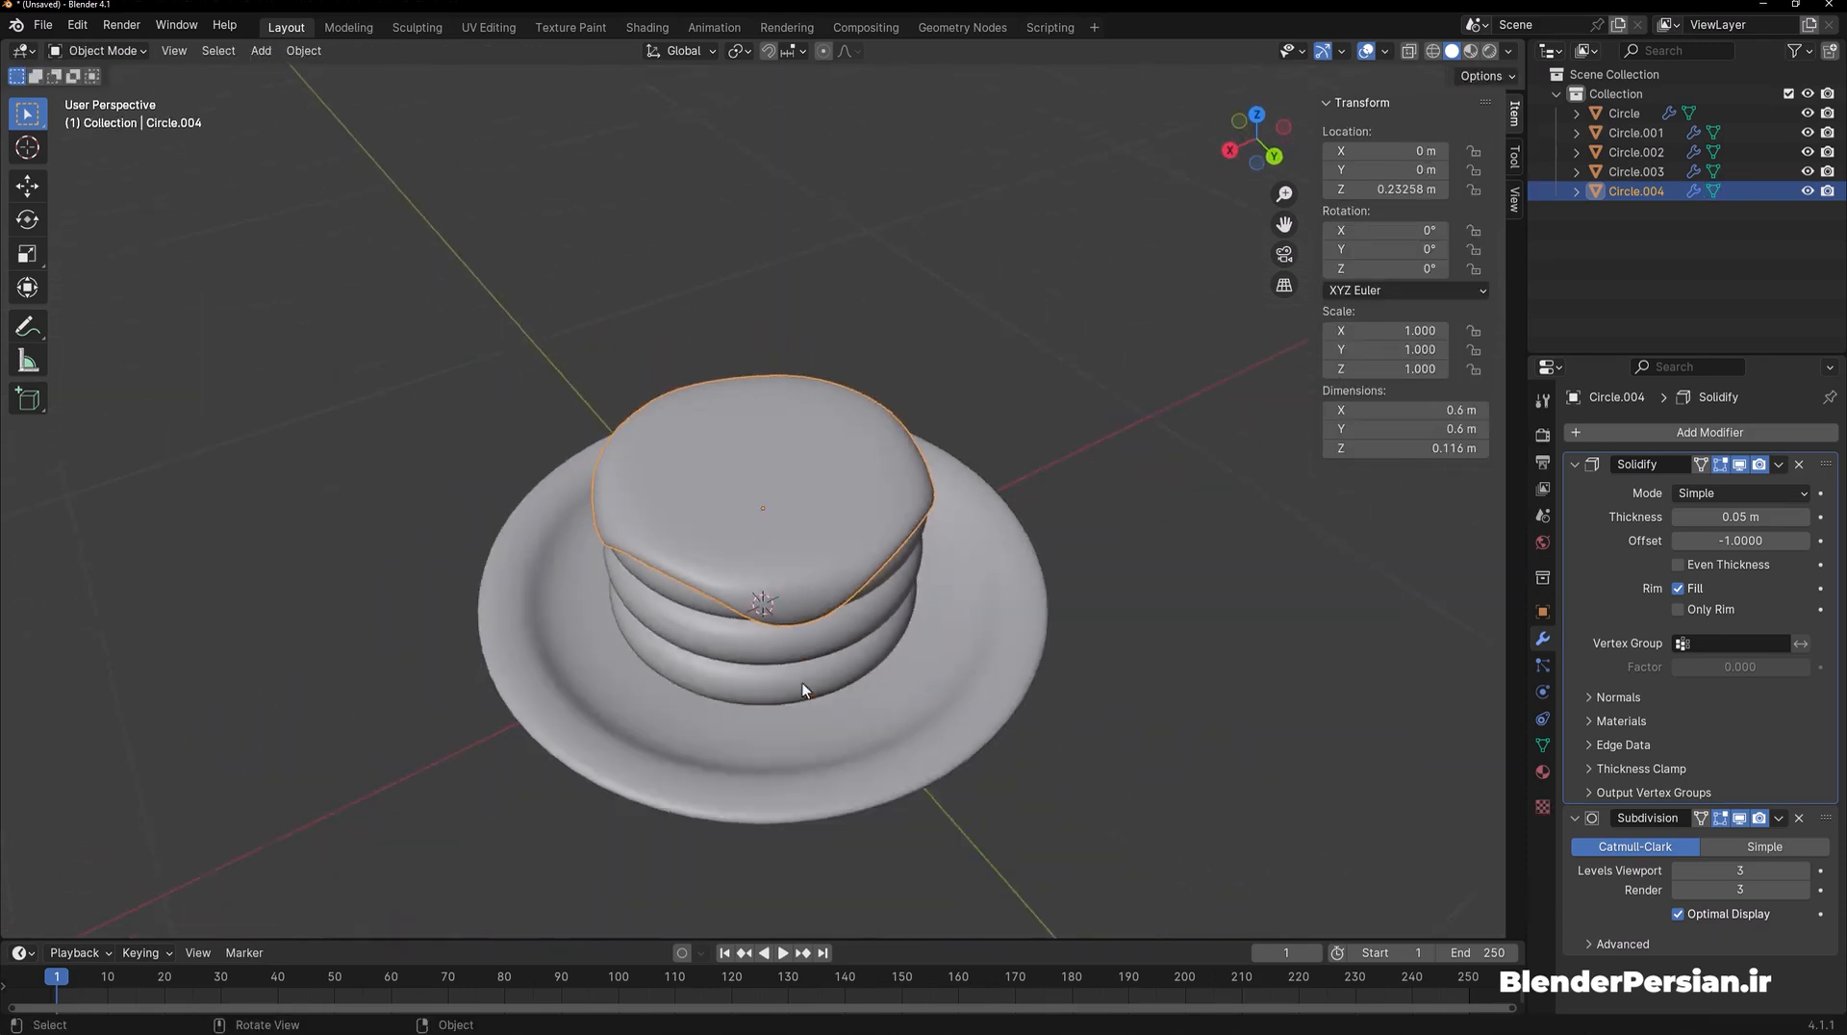
pyautogui.hotkey('shift', 'a')
pyautogui.moveTo(949, 405)
pyautogui.click(1025, 402)
pyautogui.press('s')
pyautogui.click(880, 606)
pyautogui.moveTo(1385, 330); pyautogui.dragTo(1385, 369)
pyautogui.write('0.05')
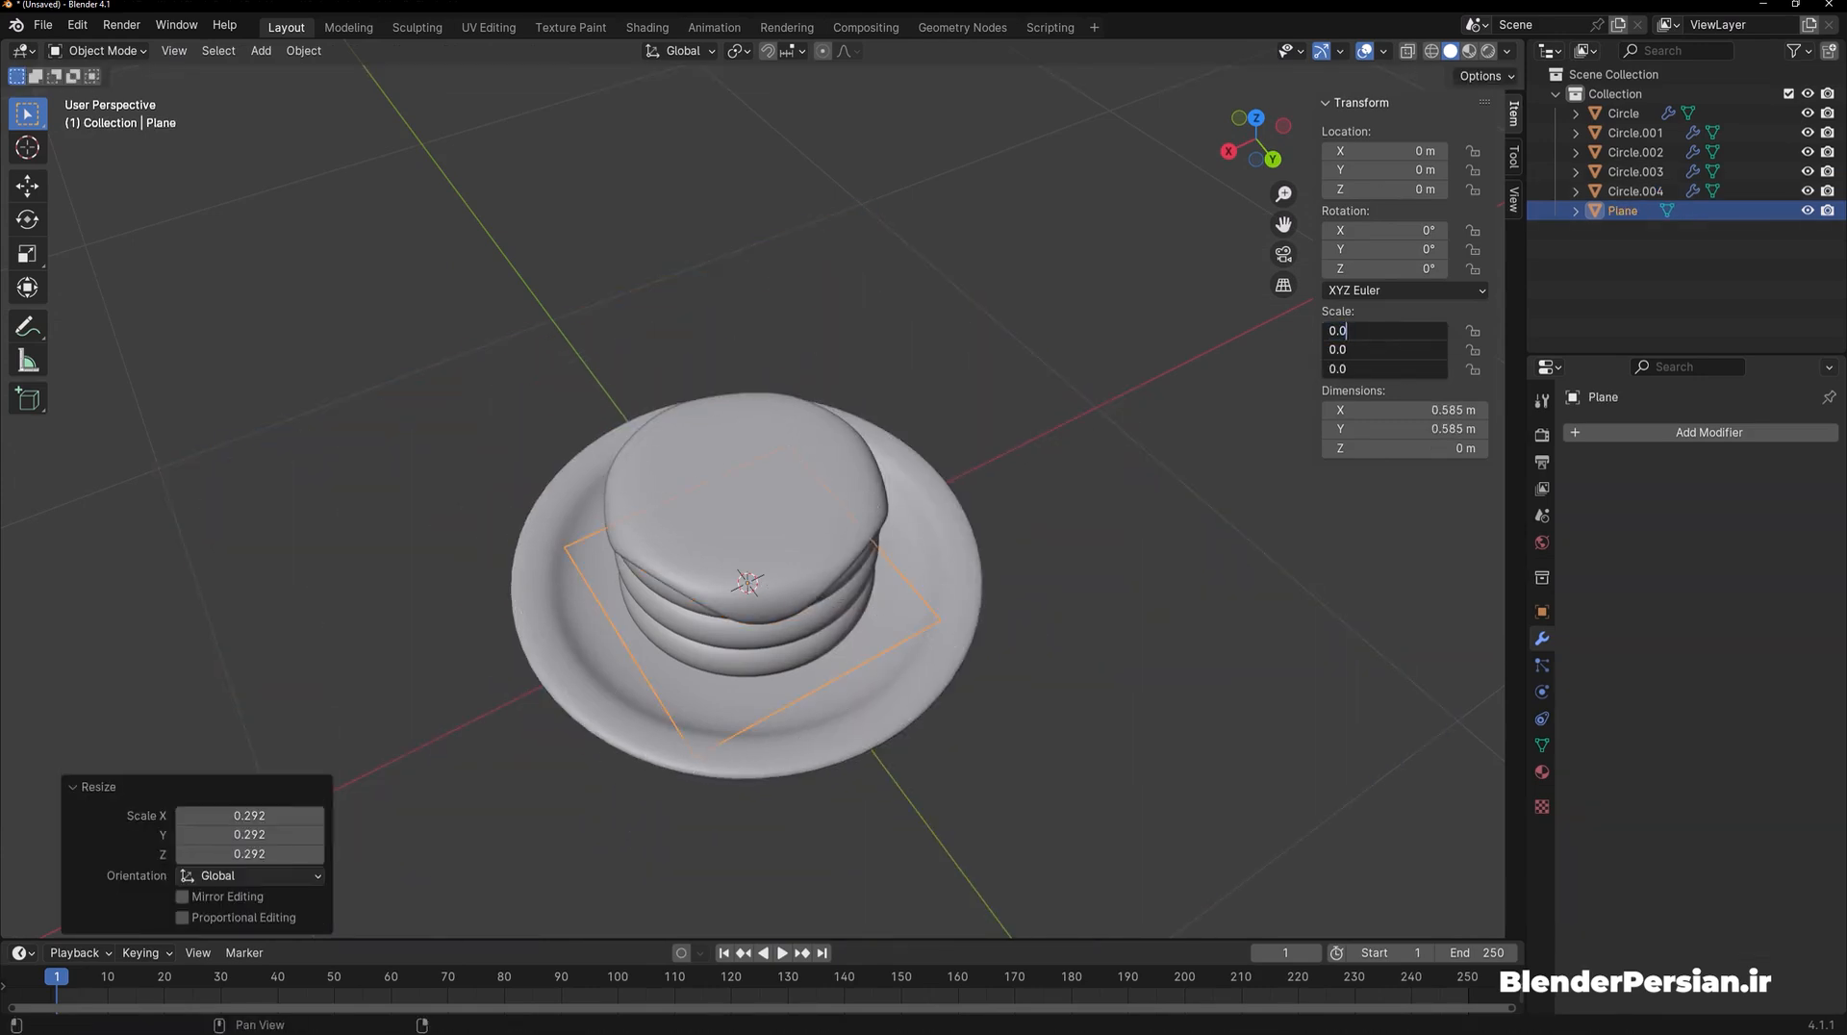
pyautogui.press('Return')
pyautogui.press('g')
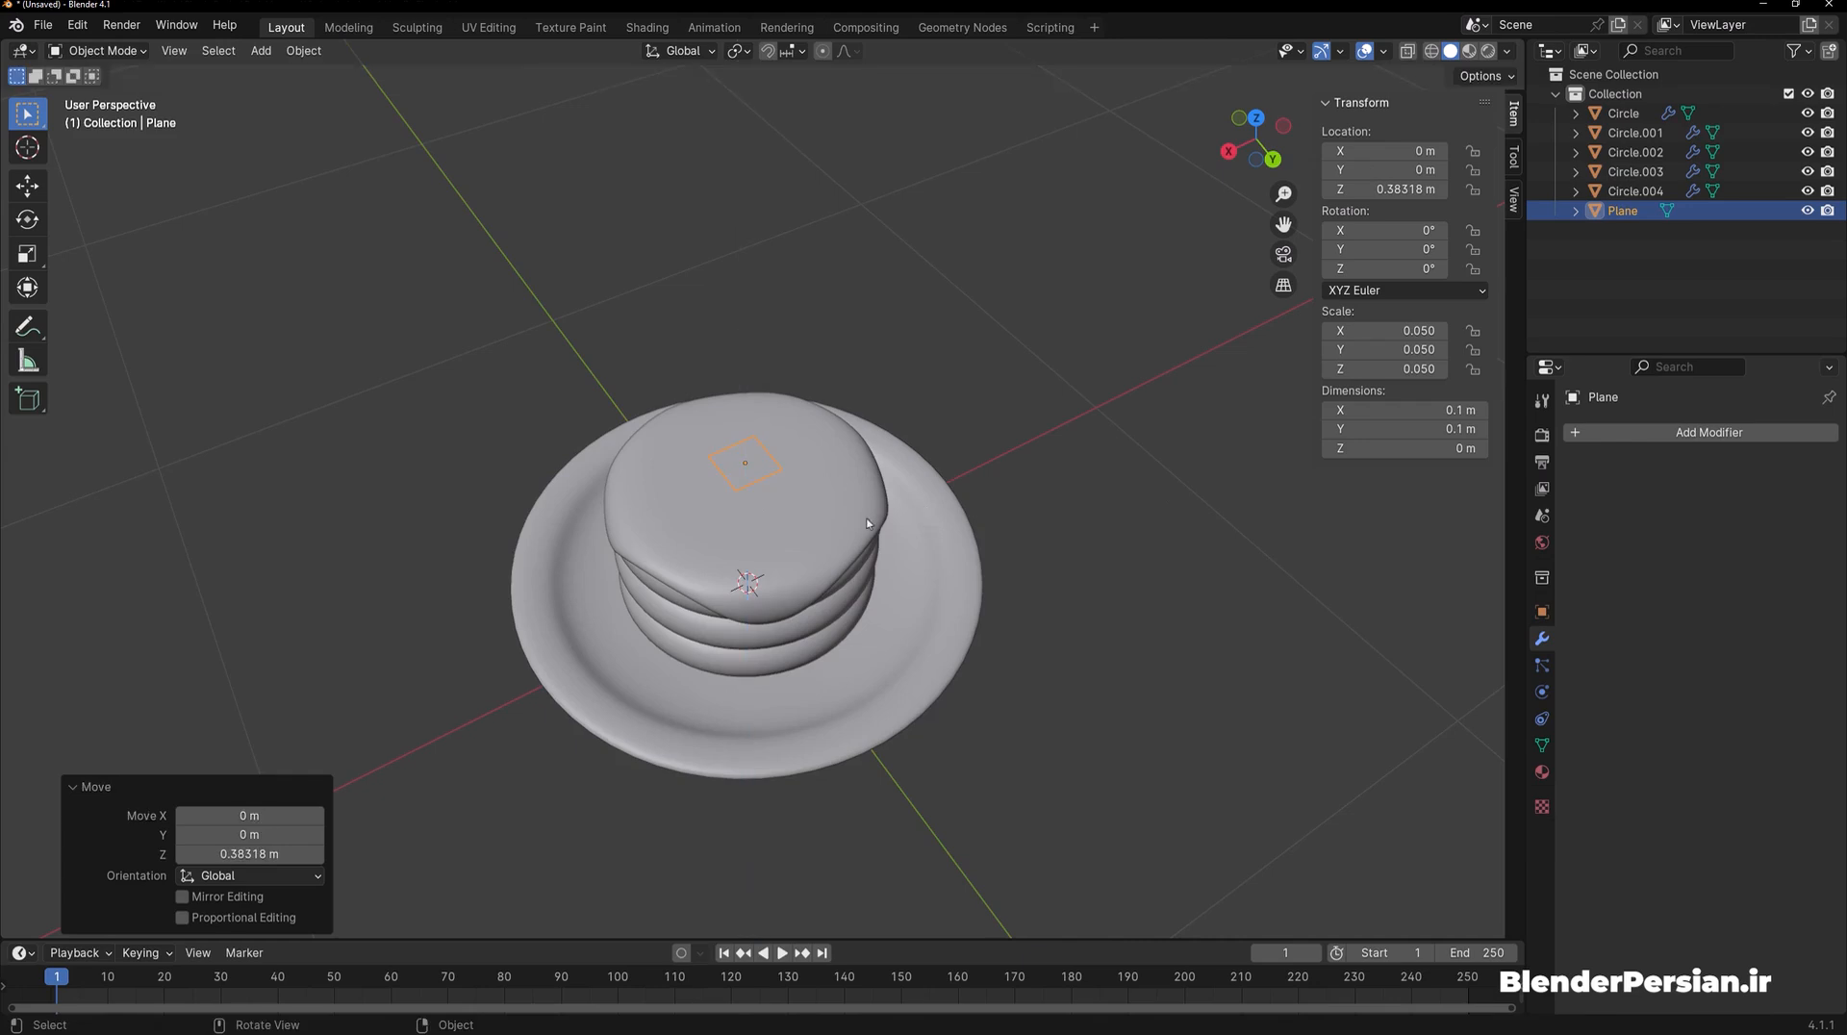
# Subdivide the small plane with one cut in Edit Mode and extrude it upward 0.03 m into a block
pyautogui.moveTo(887, 524); pyautogui.dragTo(865, 425, button='middle')
pyautogui.scroll(5, 853, 464)
pyautogui.press('Tab')
pyautogui.rightClick(846, 412)
pyautogui.click(847, 411)
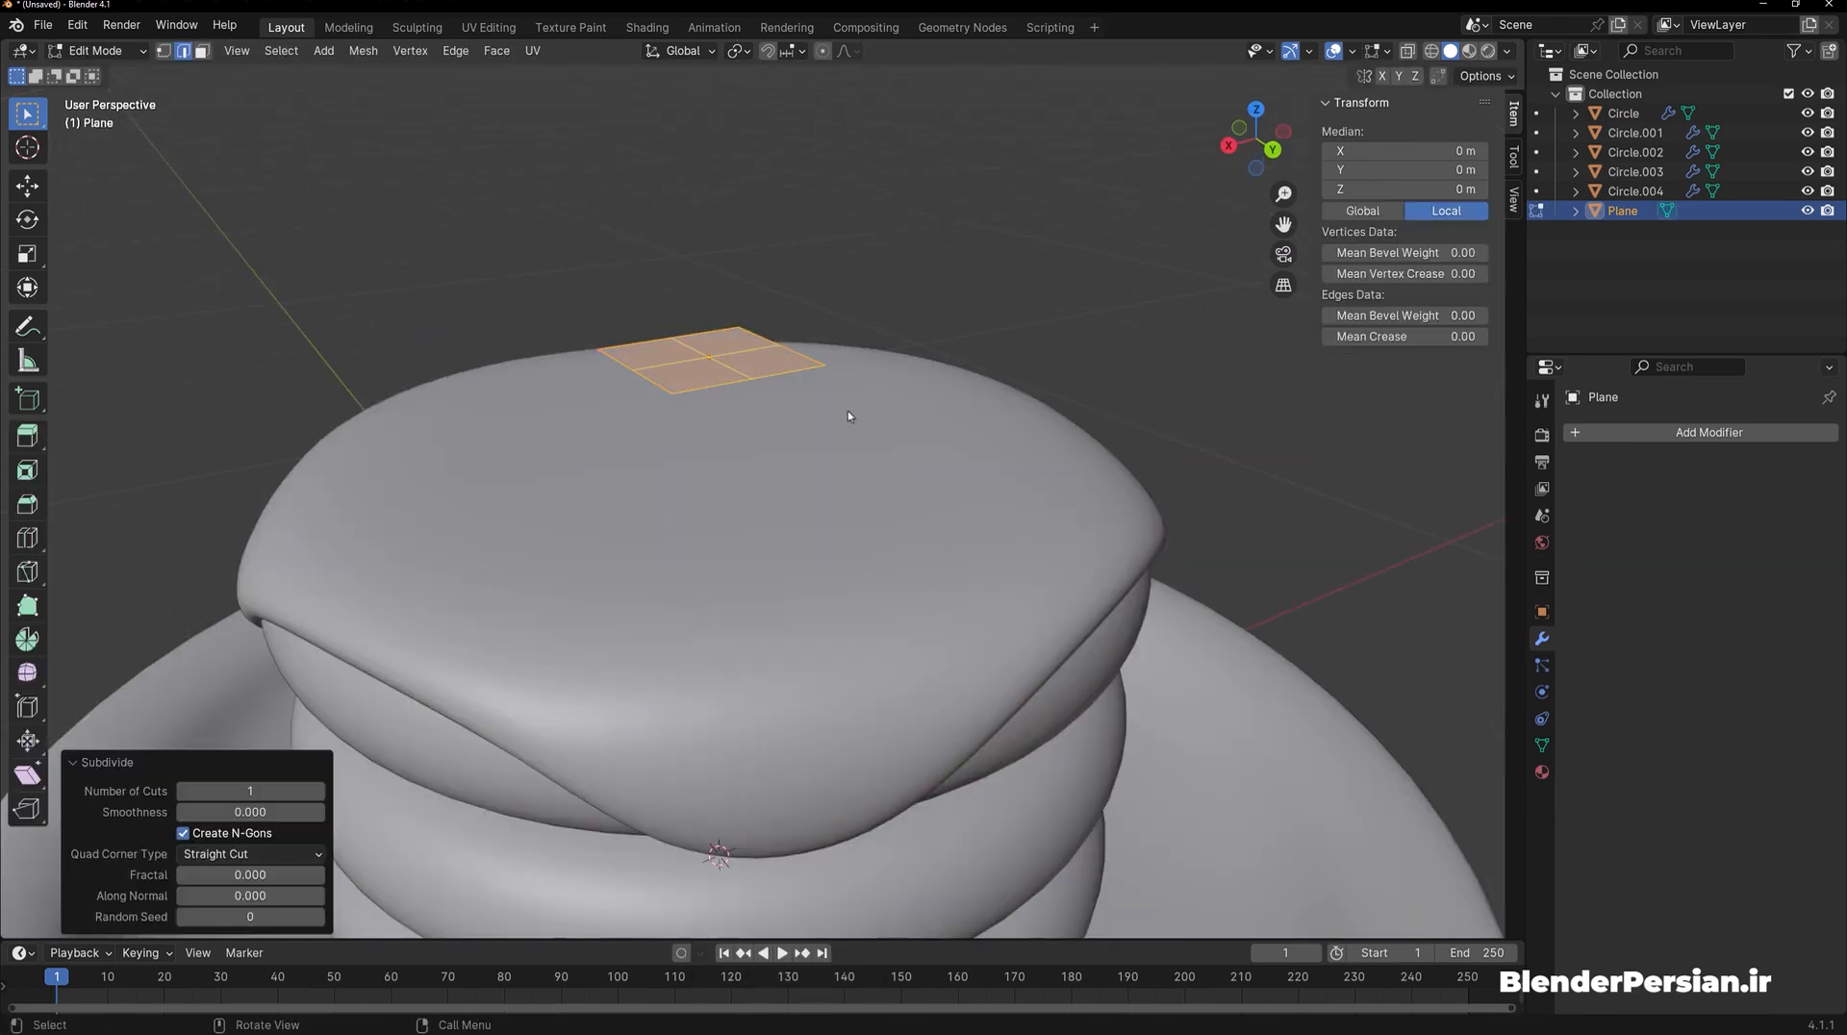
pyautogui.press('e')
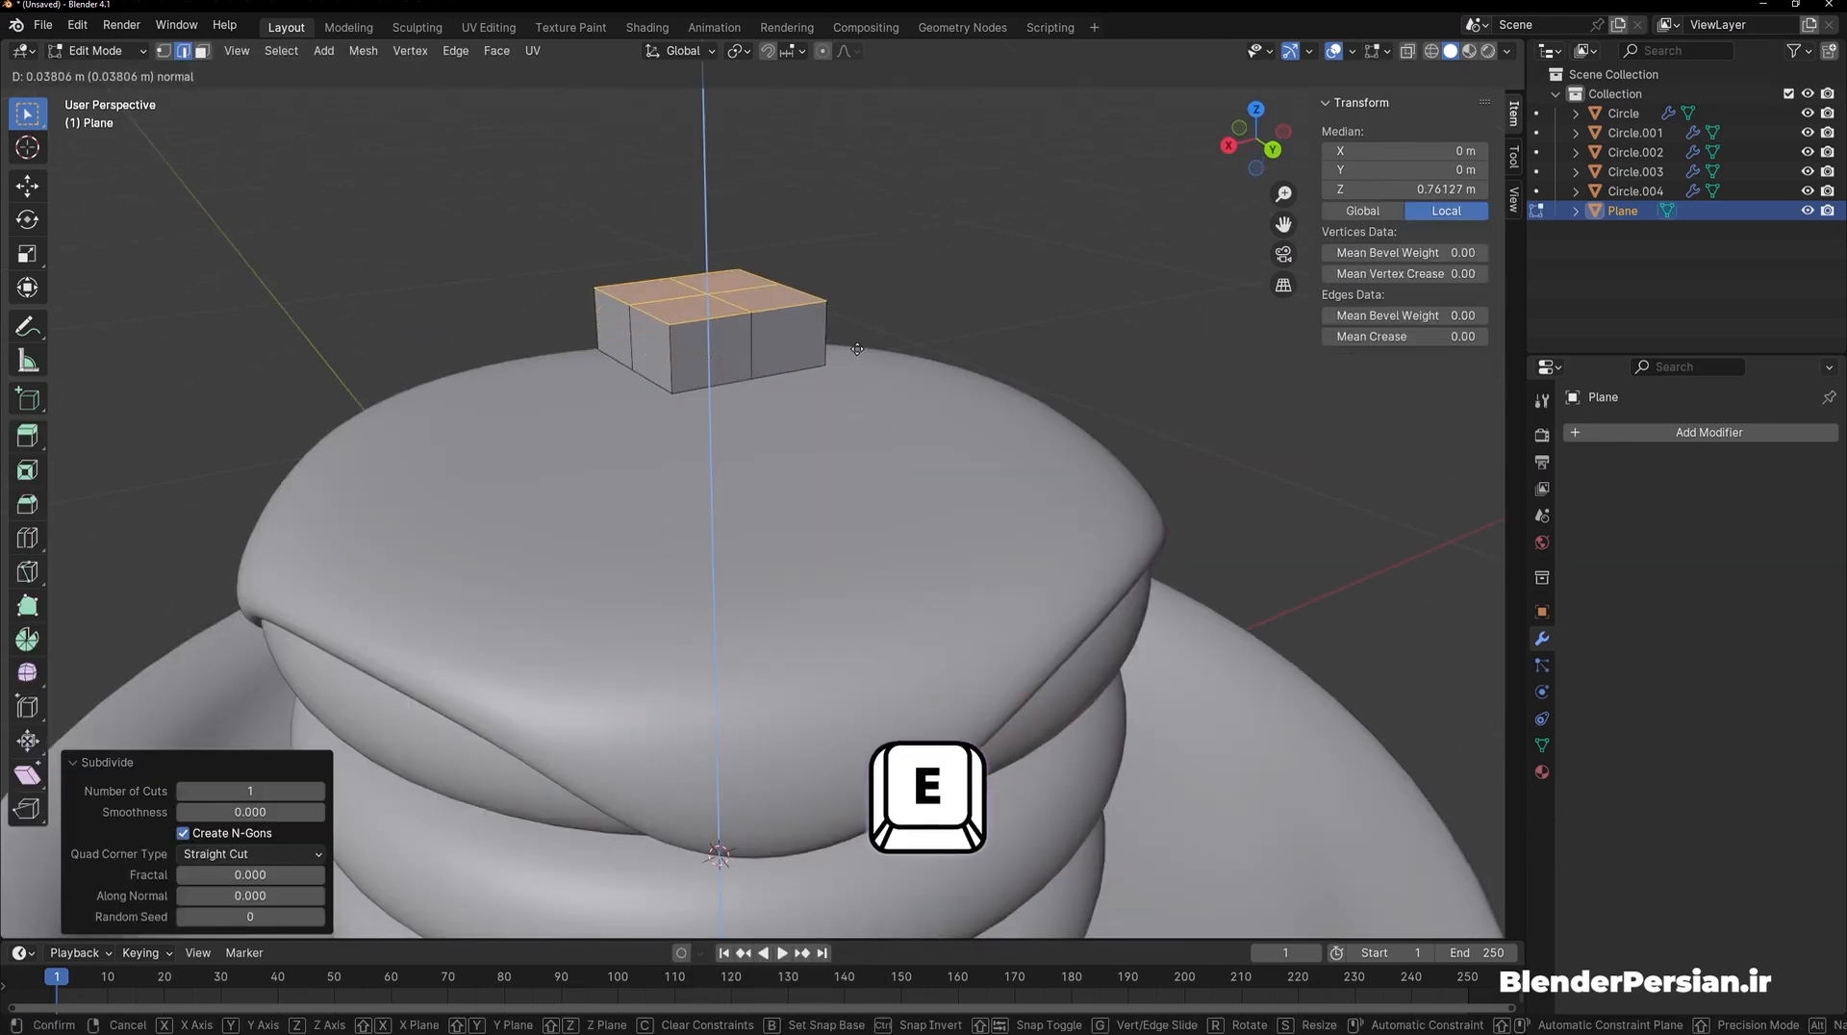
pyautogui.press('0')
pyautogui.press('Return')
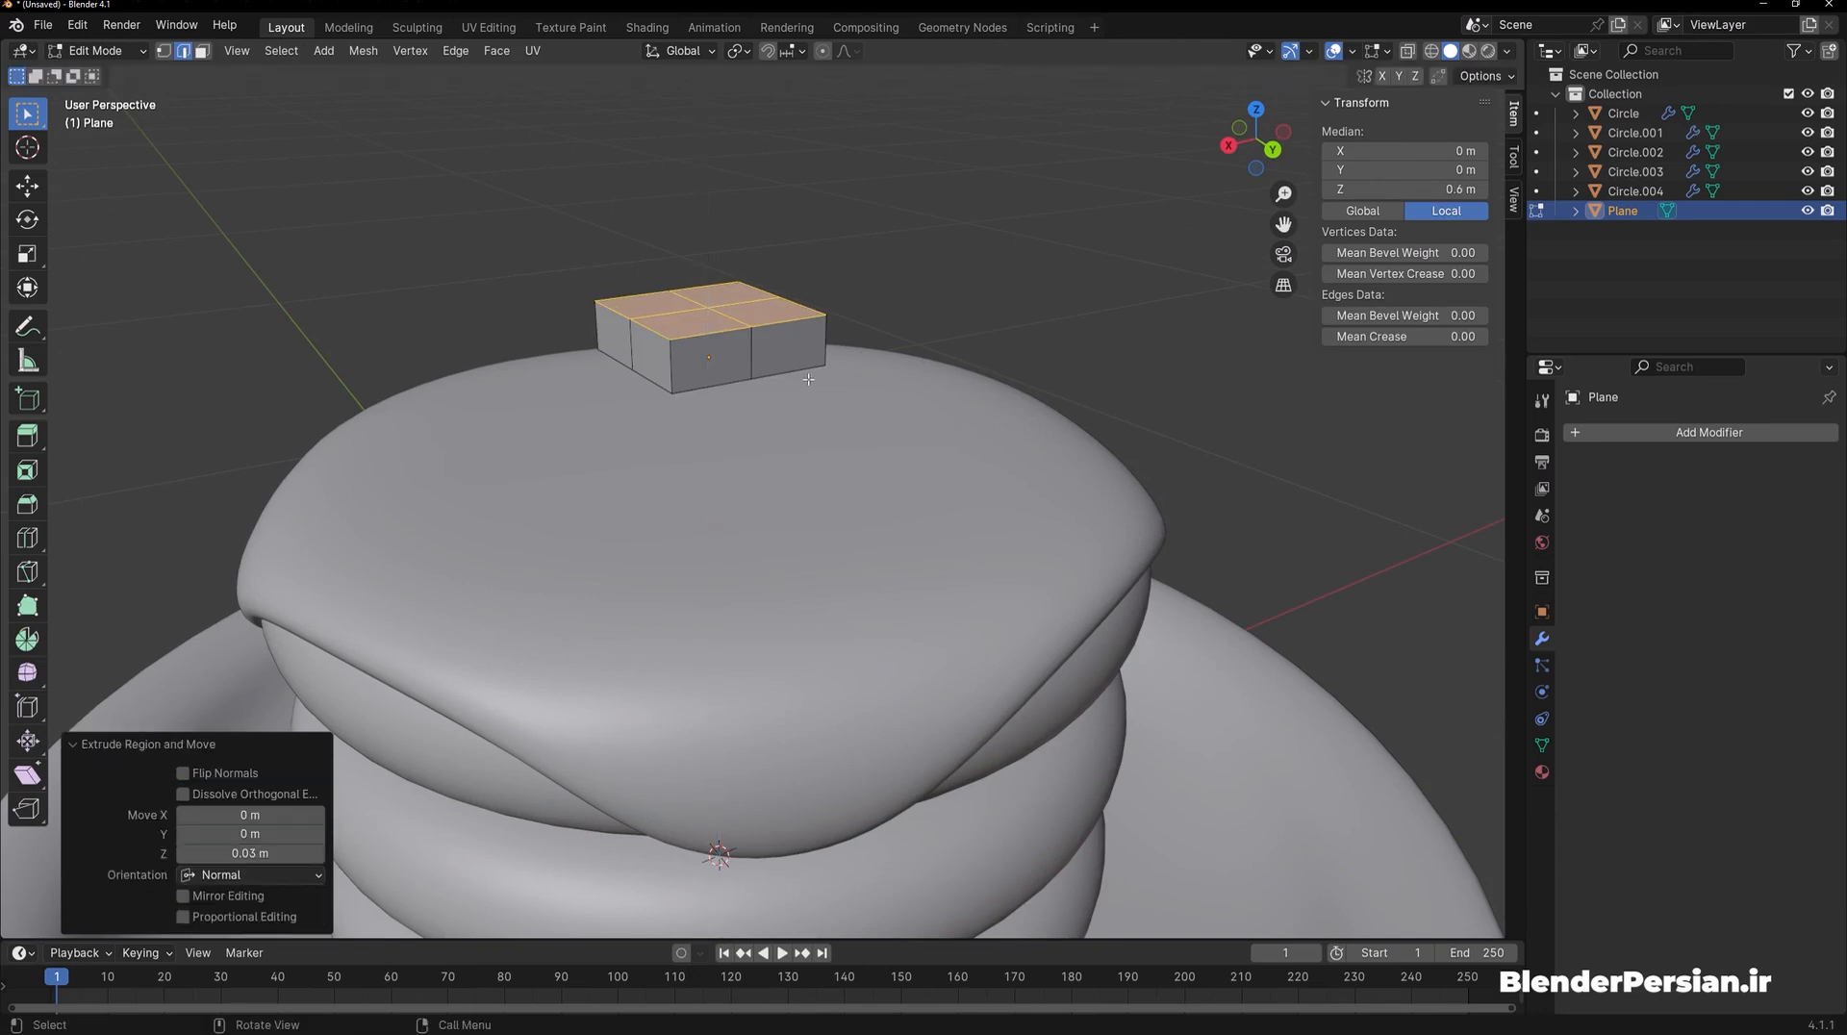
# Give the block a Subdivision Surface with viewport level 3 and a loop cut around its sides, and shade it smooth
pyautogui.hotkey('ctrl', '3')
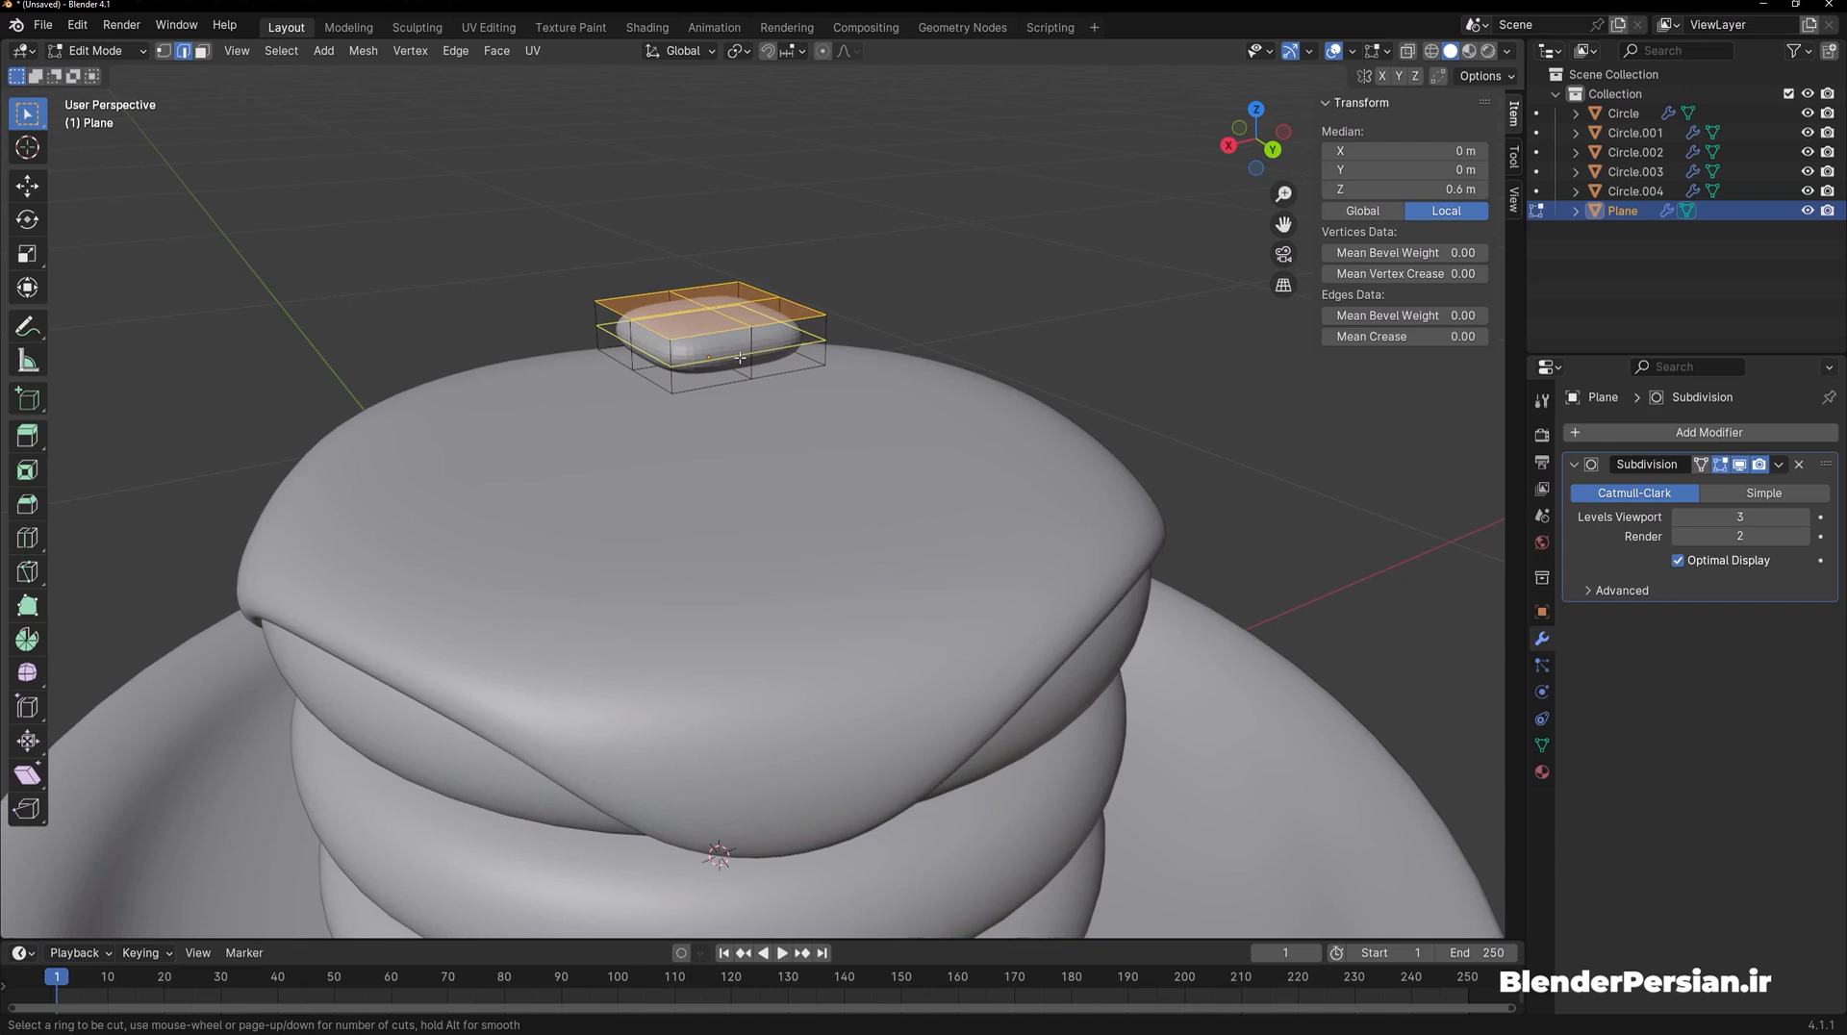
pyautogui.click(740, 358)
pyautogui.press('Tab')
pyautogui.rightClick(740, 358)
pyautogui.click(692, 359)
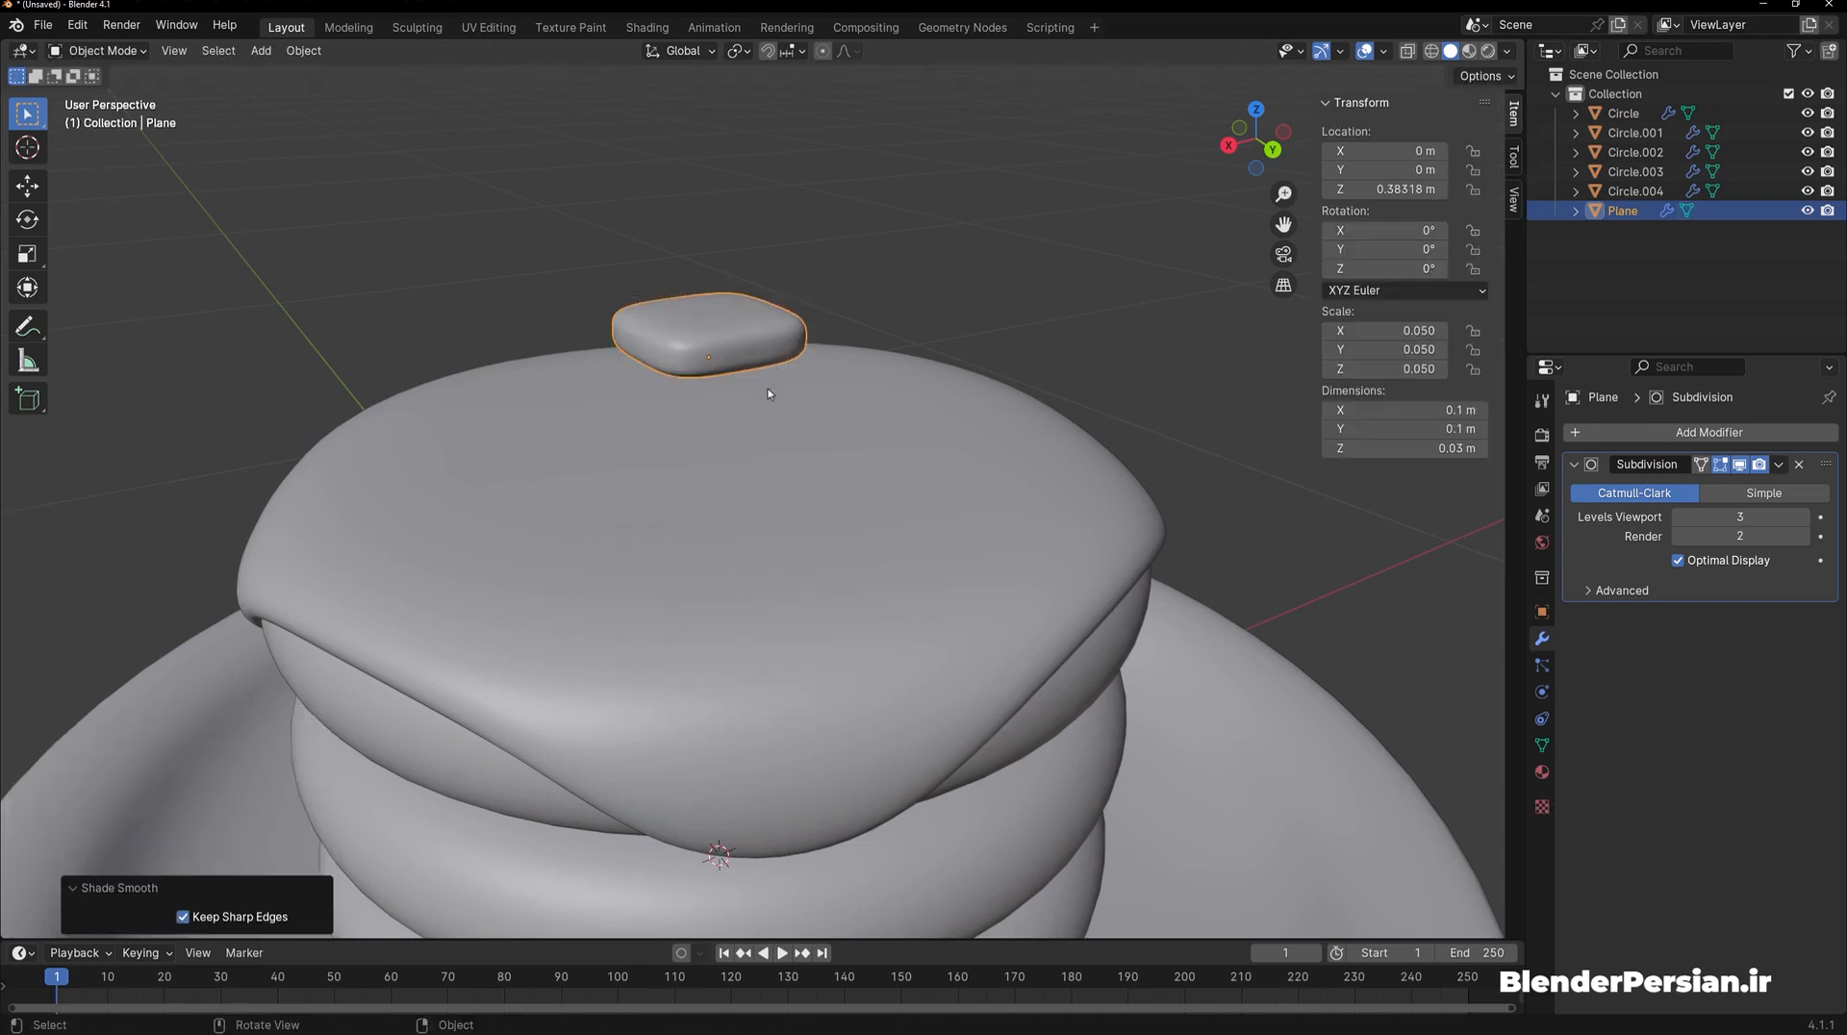
# Lower the rounded block along Z to about 0.328 m so it sits on the draped shell
pyautogui.press('g')
pyautogui.press('z')
pyautogui.click(785, 477)
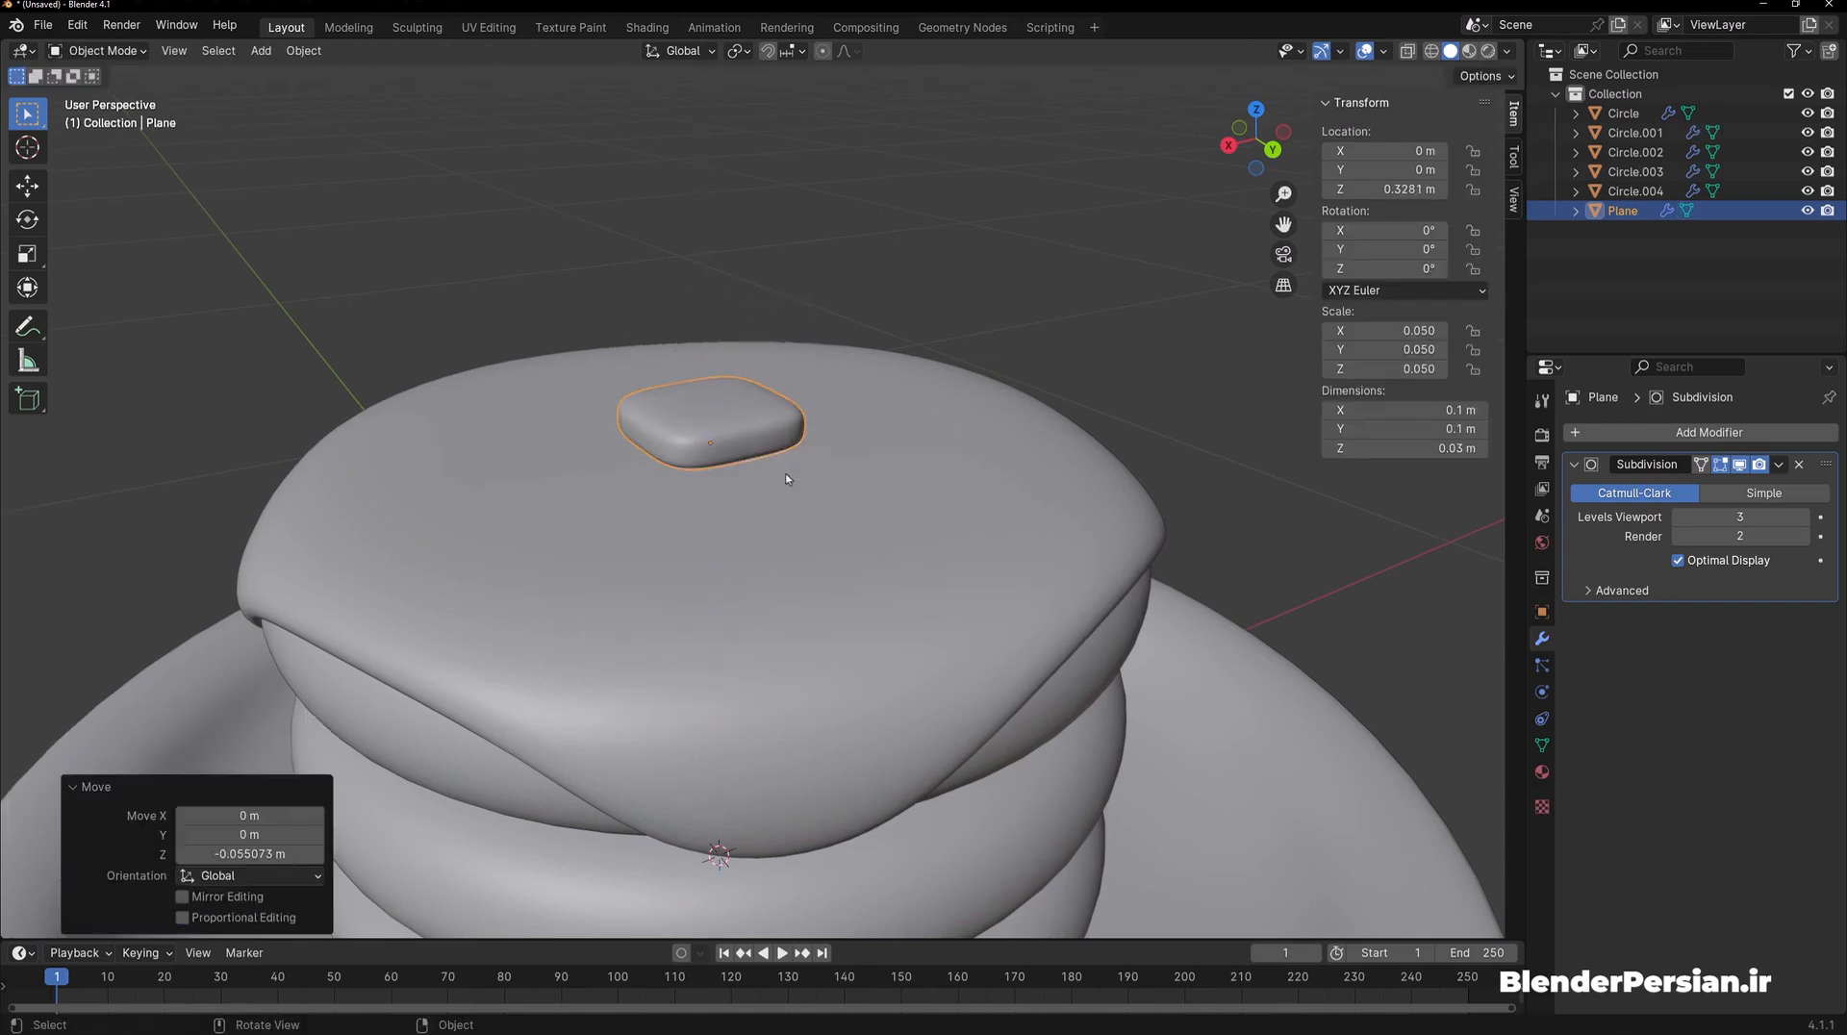
# Add a cube, set its scale to 0.03 on all axes, and raise it along Z above the rounded block
pyautogui.scroll(-4, 893, 477)
pyautogui.hotkey('shift', 'a')
pyautogui.moveTo(916, 500)
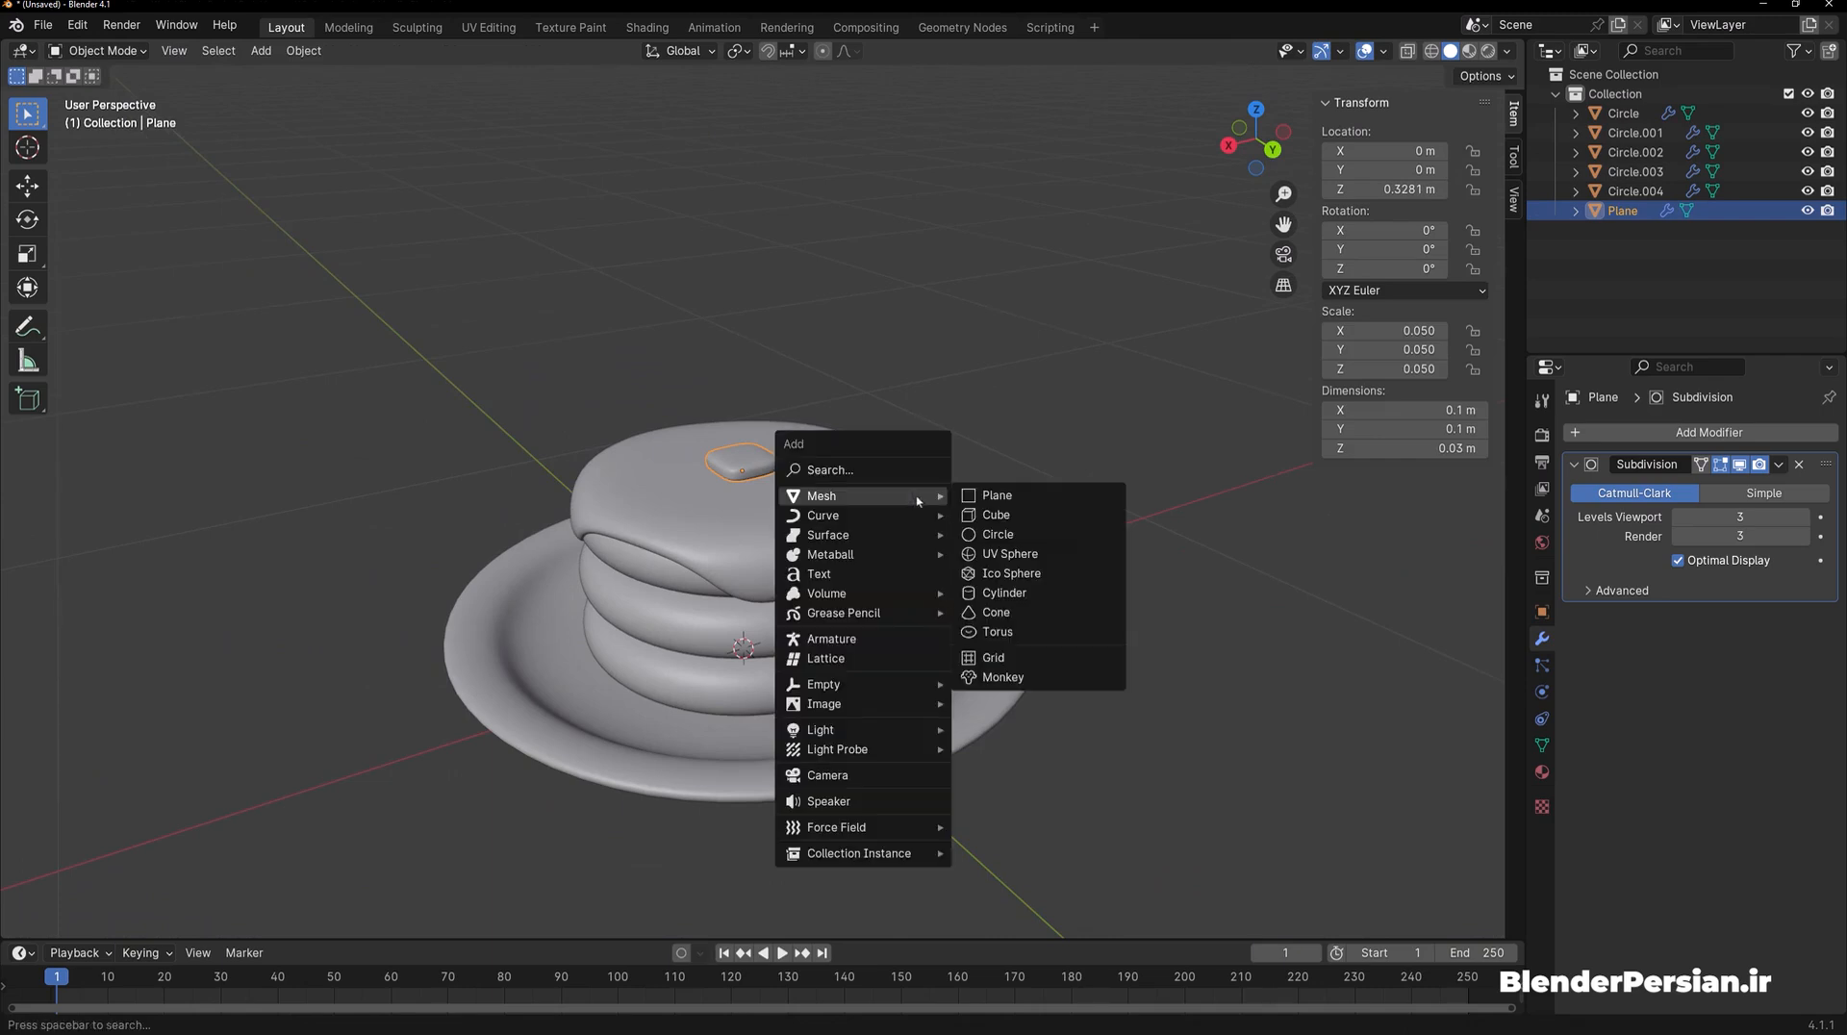
pyautogui.click(975, 516)
pyautogui.write('0.')
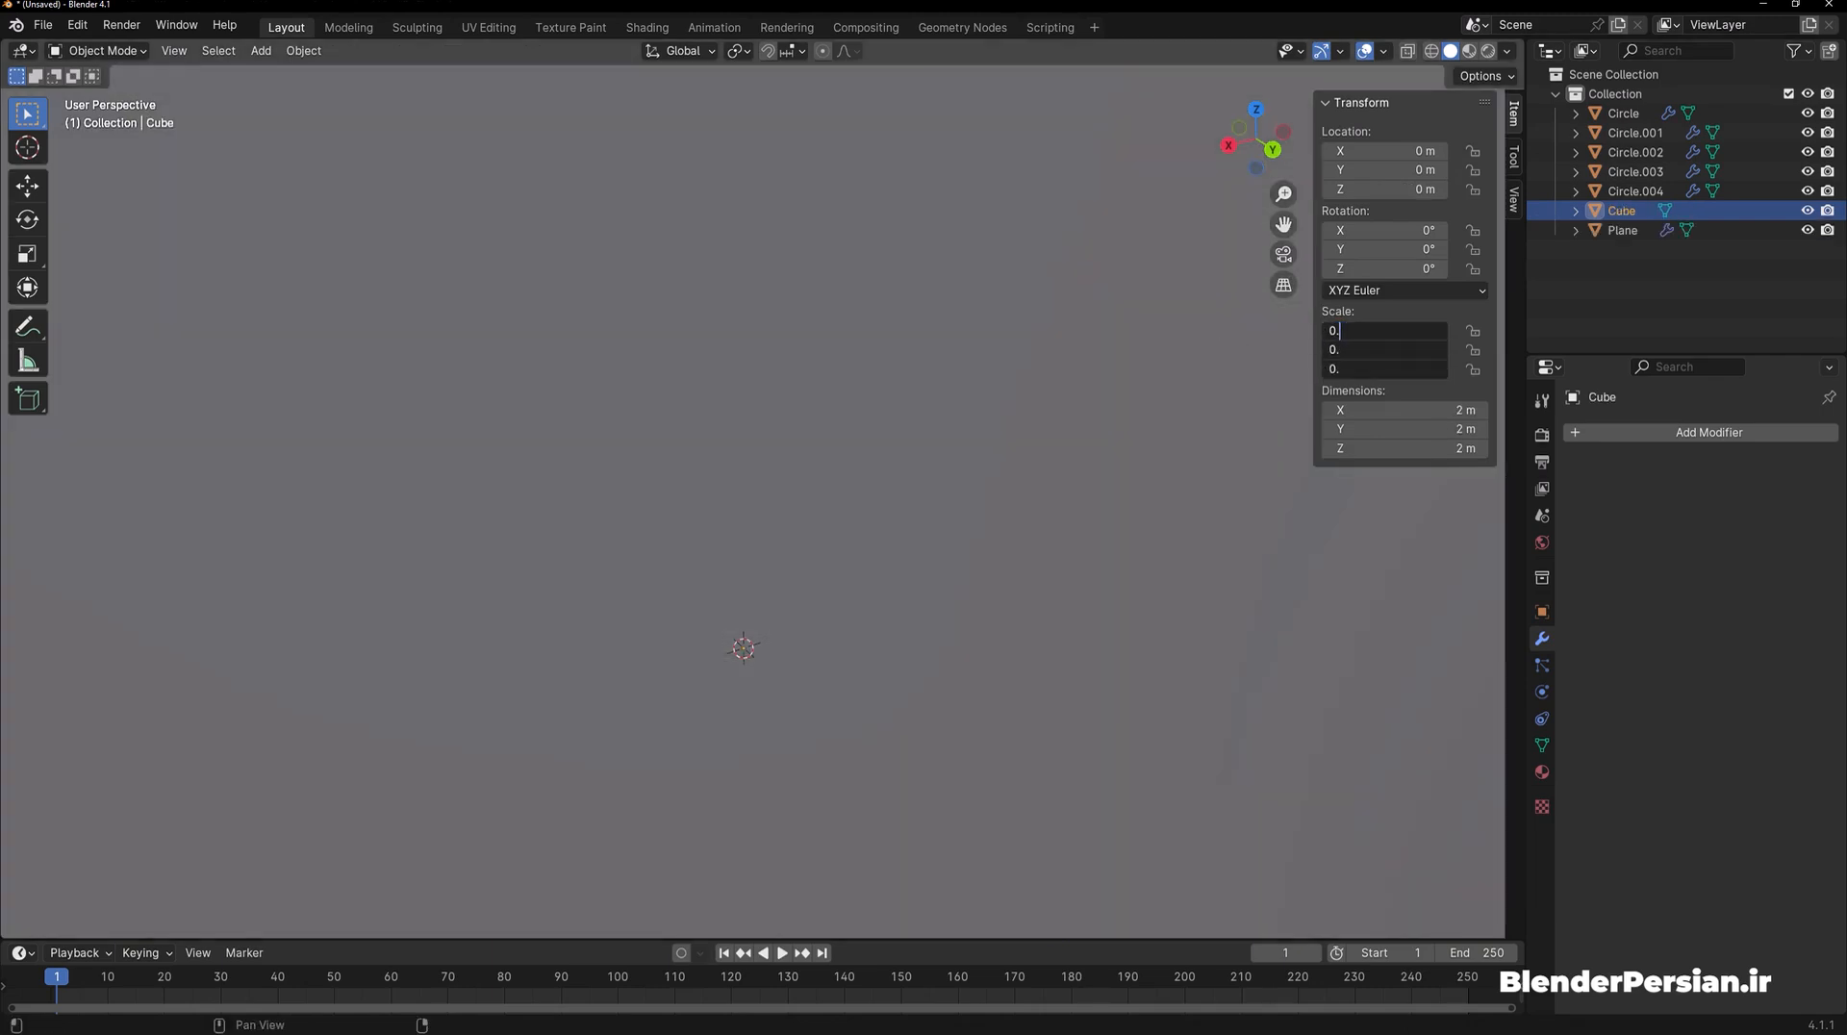
pyautogui.write('03')
pyautogui.press('Return')
pyautogui.press('g')
pyautogui.press('z')
pyautogui.click(821, 410)
# Form a small recess in the centre of the cube's top face in Edit Mode
pyautogui.scroll(6, 760, 337)
pyautogui.keyDown('shift'); pyautogui.moveTo(750, 321); pyautogui.dragTo(794, 665, button='middle'); pyautogui.keyUp('shift')
pyautogui.press('Tab')
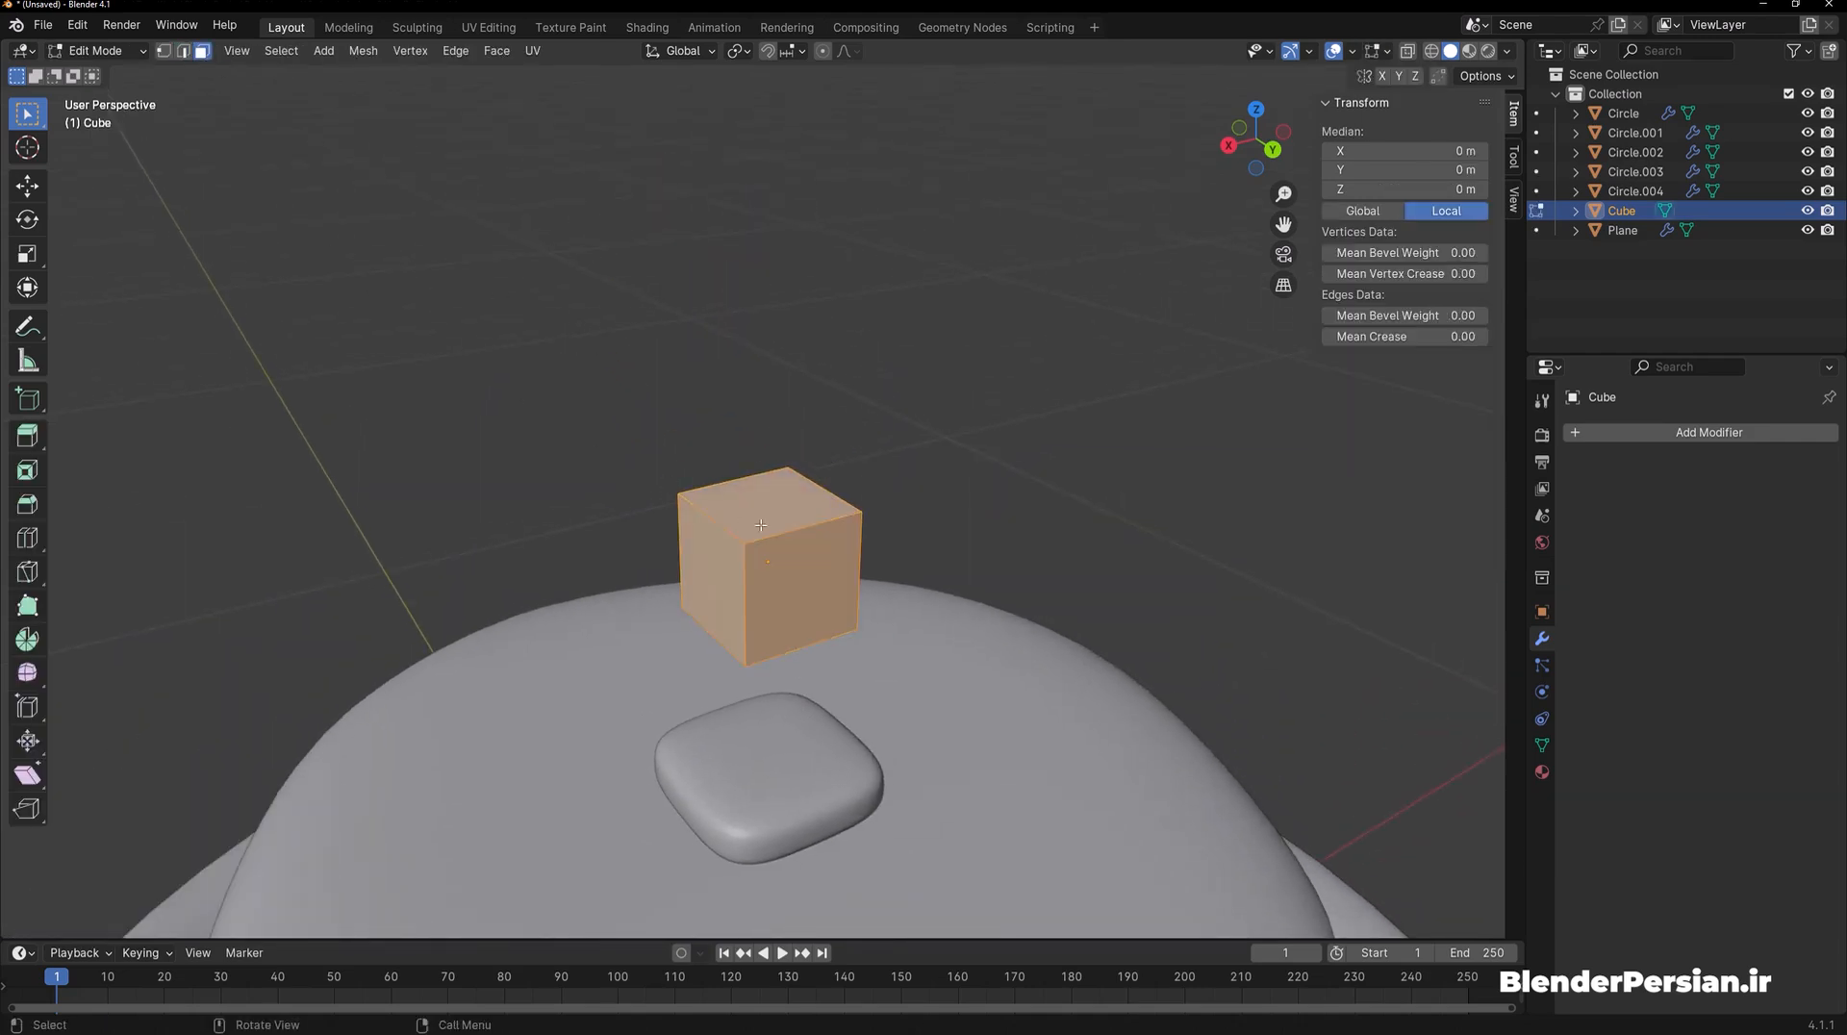
pyautogui.click(862, 553)
pyautogui.press('g')
pyautogui.press('z')
pyautogui.press('z')
pyautogui.click(842, 554)
pyautogui.press('Tab')
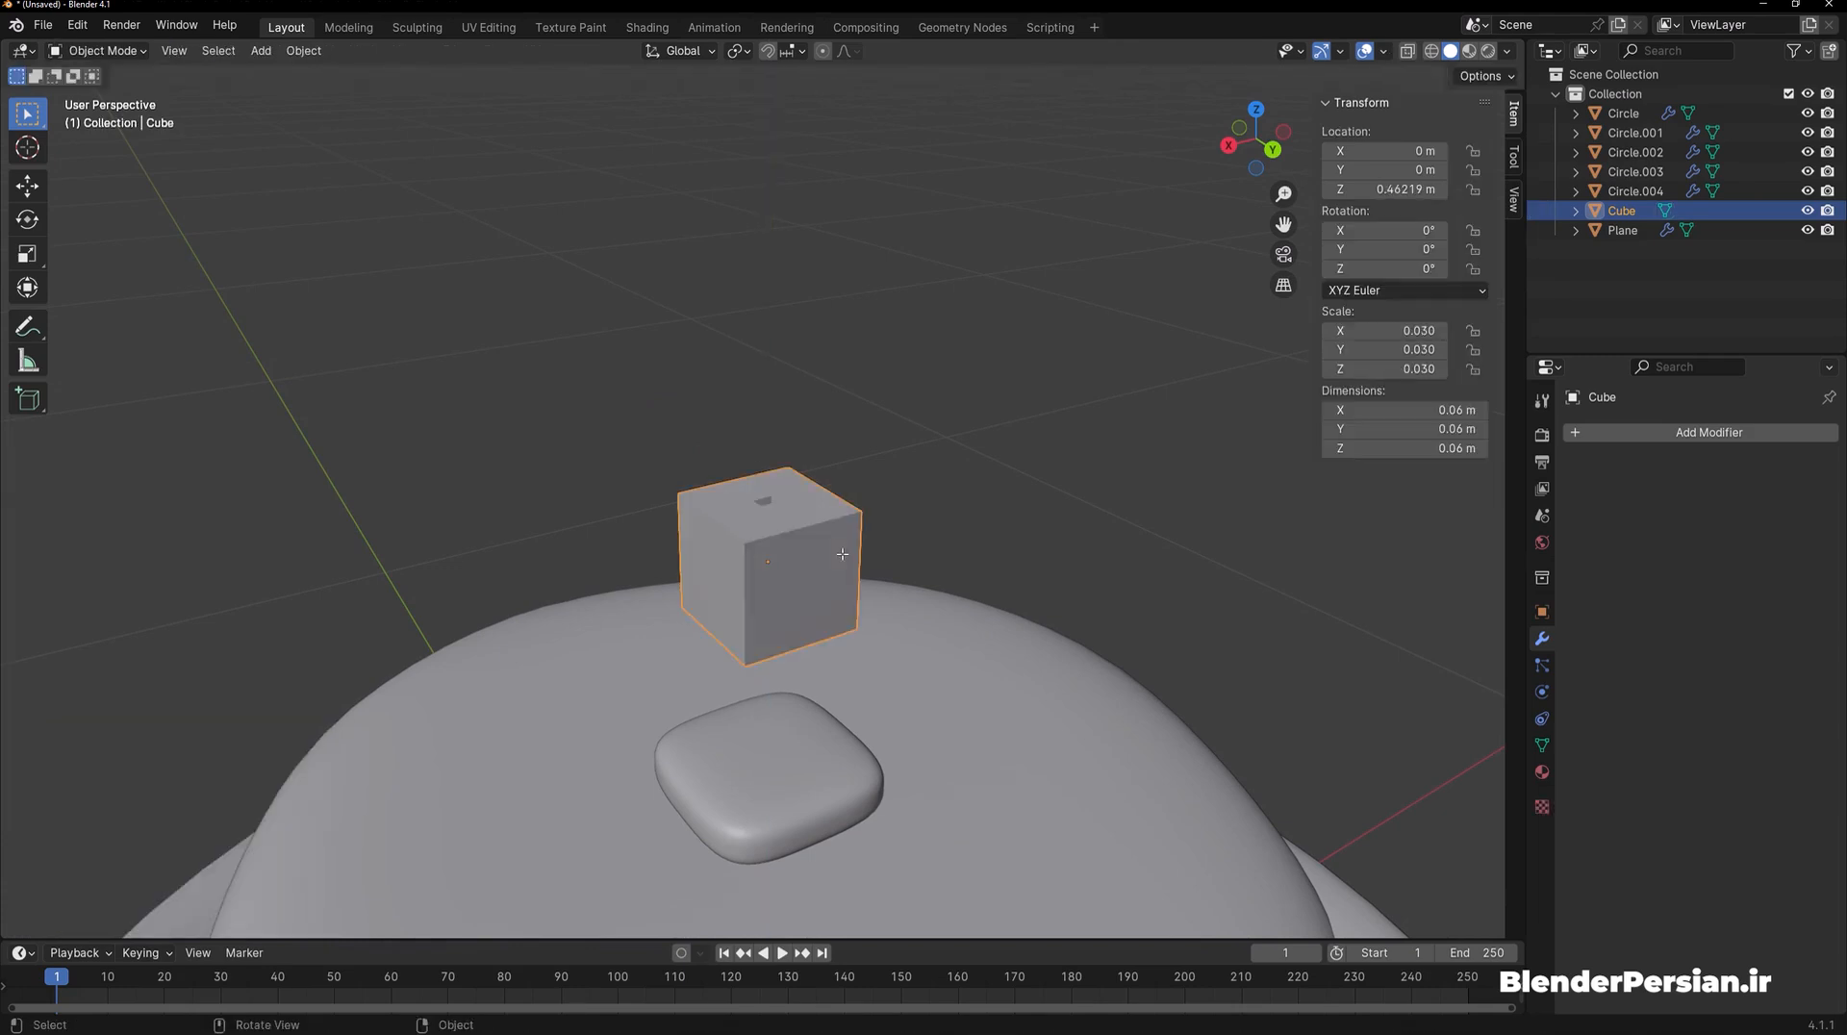
# Give the cube a Subdivision Surface with viewport and render level 3, and raise its bottom face to make a smooth berry about 0.039 m tall
pyautogui.hotkey('ctrl', '3')
pyautogui.press('KP_Decimal')
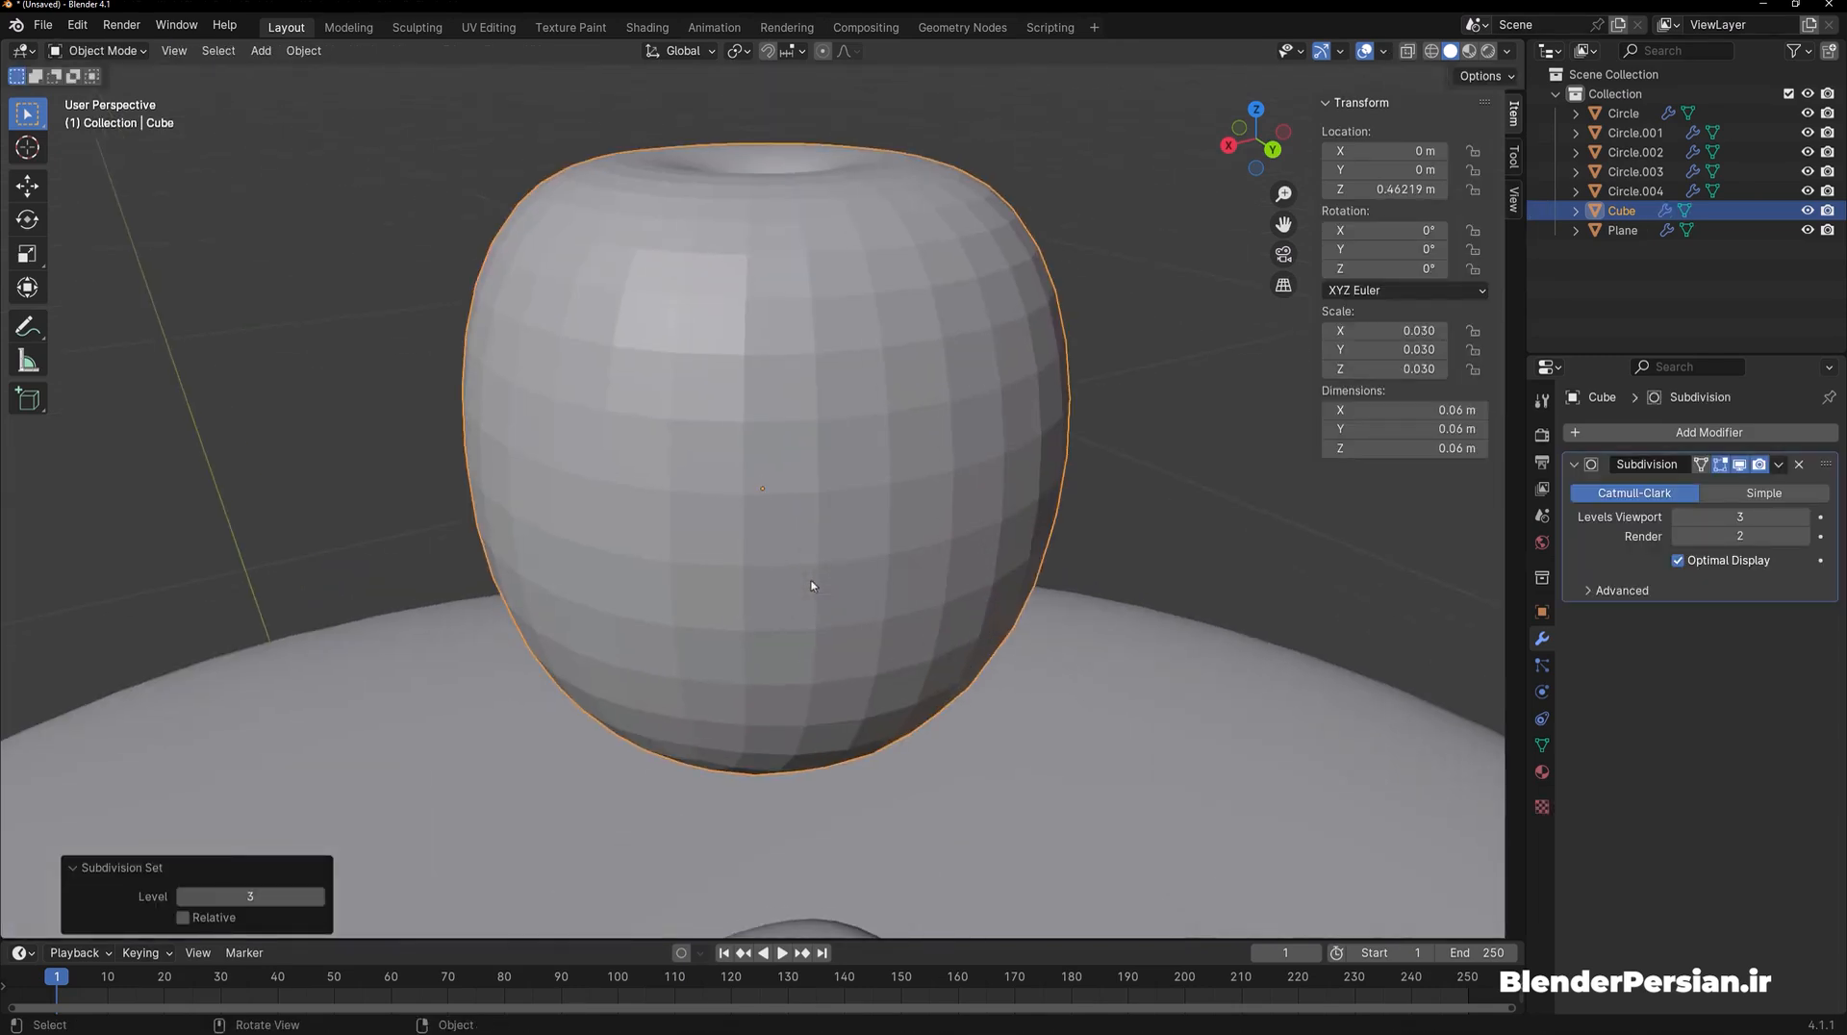
pyautogui.press('Tab')
pyautogui.click(799, 784)
pyautogui.press('g')
pyautogui.press('z')
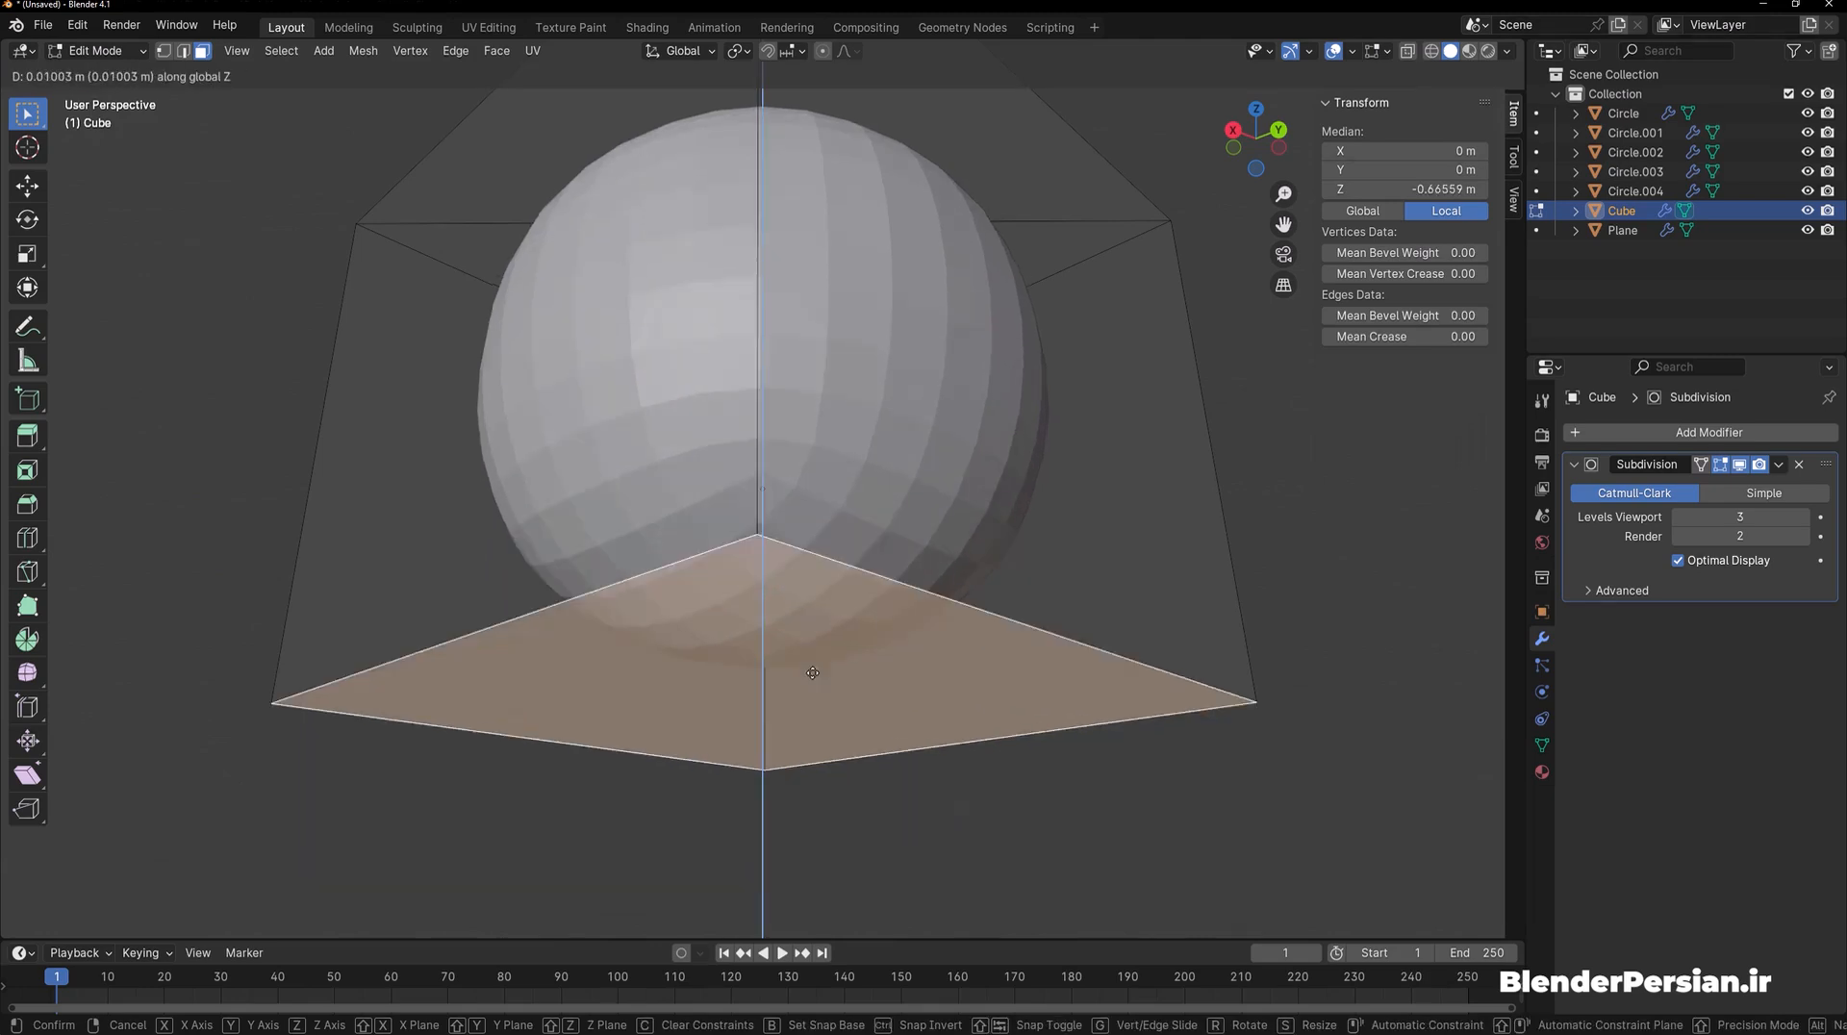
pyautogui.click(840, 556)
pyautogui.scroll(-5, 866, 578)
pyautogui.press('Tab')
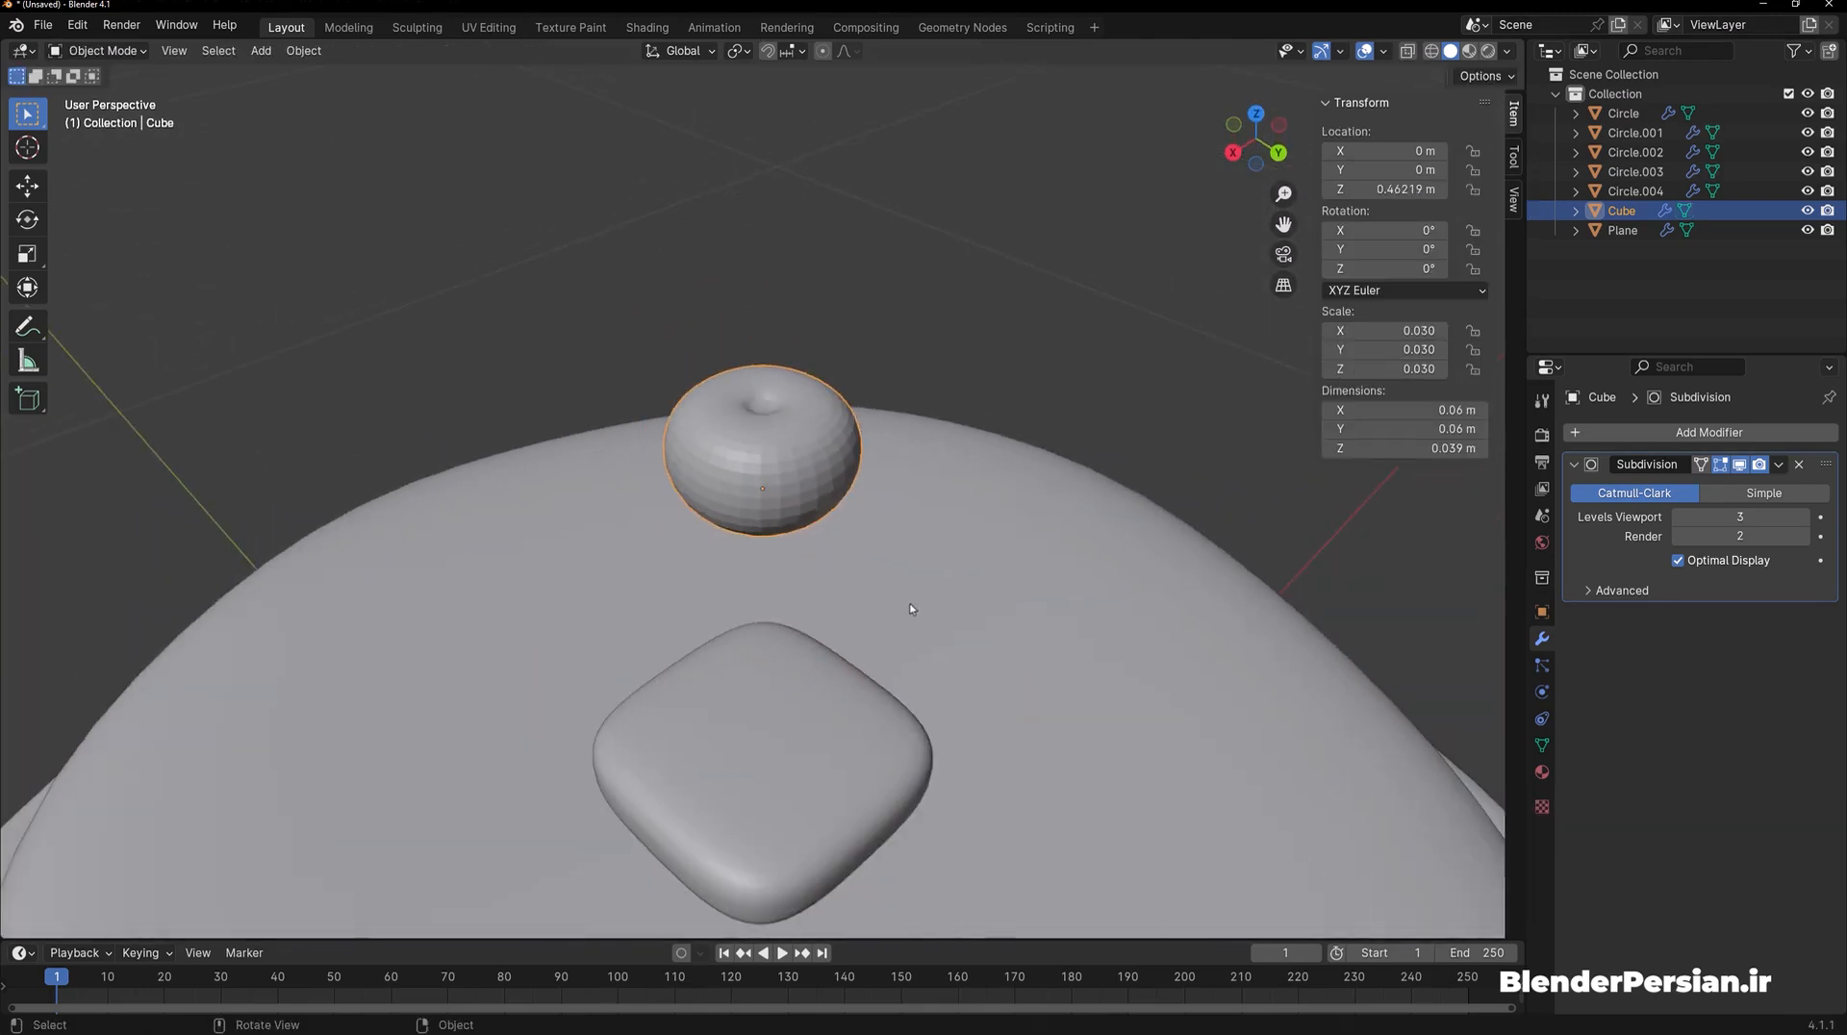
pyautogui.click(1804, 537)
# From the top view, move the berry about 0.171 m along X and place two duplicates close beside it
pyautogui.press('KP_7')
pyautogui.scroll(-5, 876, 539)
pyautogui.press('g')
pyautogui.click(1069, 549)
pyautogui.hotkey('shift', 'd')
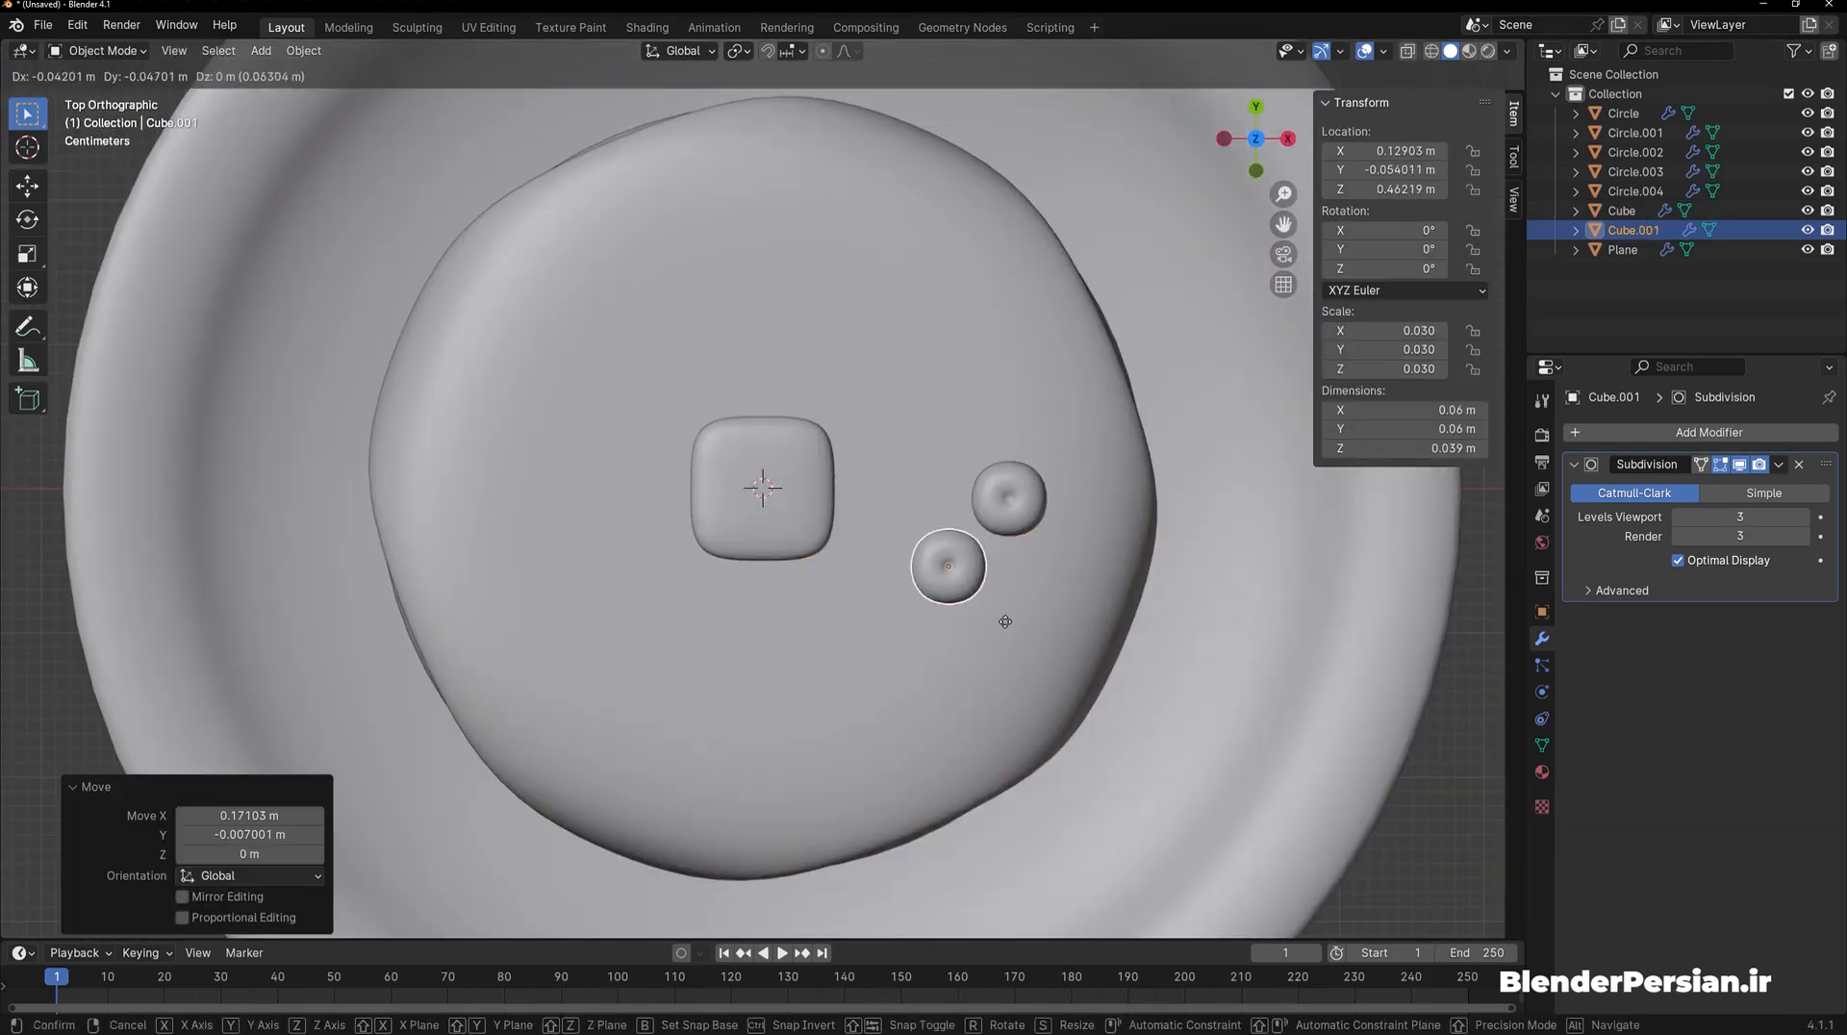
pyautogui.click(1006, 627)
pyautogui.hotkey('shift', 'd')
pyautogui.click(1129, 638)
# Vary the berry sizes, with the original at scale 0.033 and the smallest at 0.025, and shift the original about 0.036 m along Y
pyautogui.click(1027, 508)
pyautogui.press('s')
pyautogui.click(1083, 512)
pyautogui.click(961, 574)
pyautogui.keyDown('shift'); pyautogui.click(1024, 585); pyautogui.keyUp('shift')
pyautogui.keyDown('shift'); pyautogui.click(1016, 515); pyautogui.keyUp('shift')
pyautogui.press('g')
pyautogui.click(1022, 530)
# Lower the three berries together along Z to about 0.331 m so they rest on the draped topping
pyautogui.press('KP_1')
pyautogui.press('g')
pyautogui.press('z')
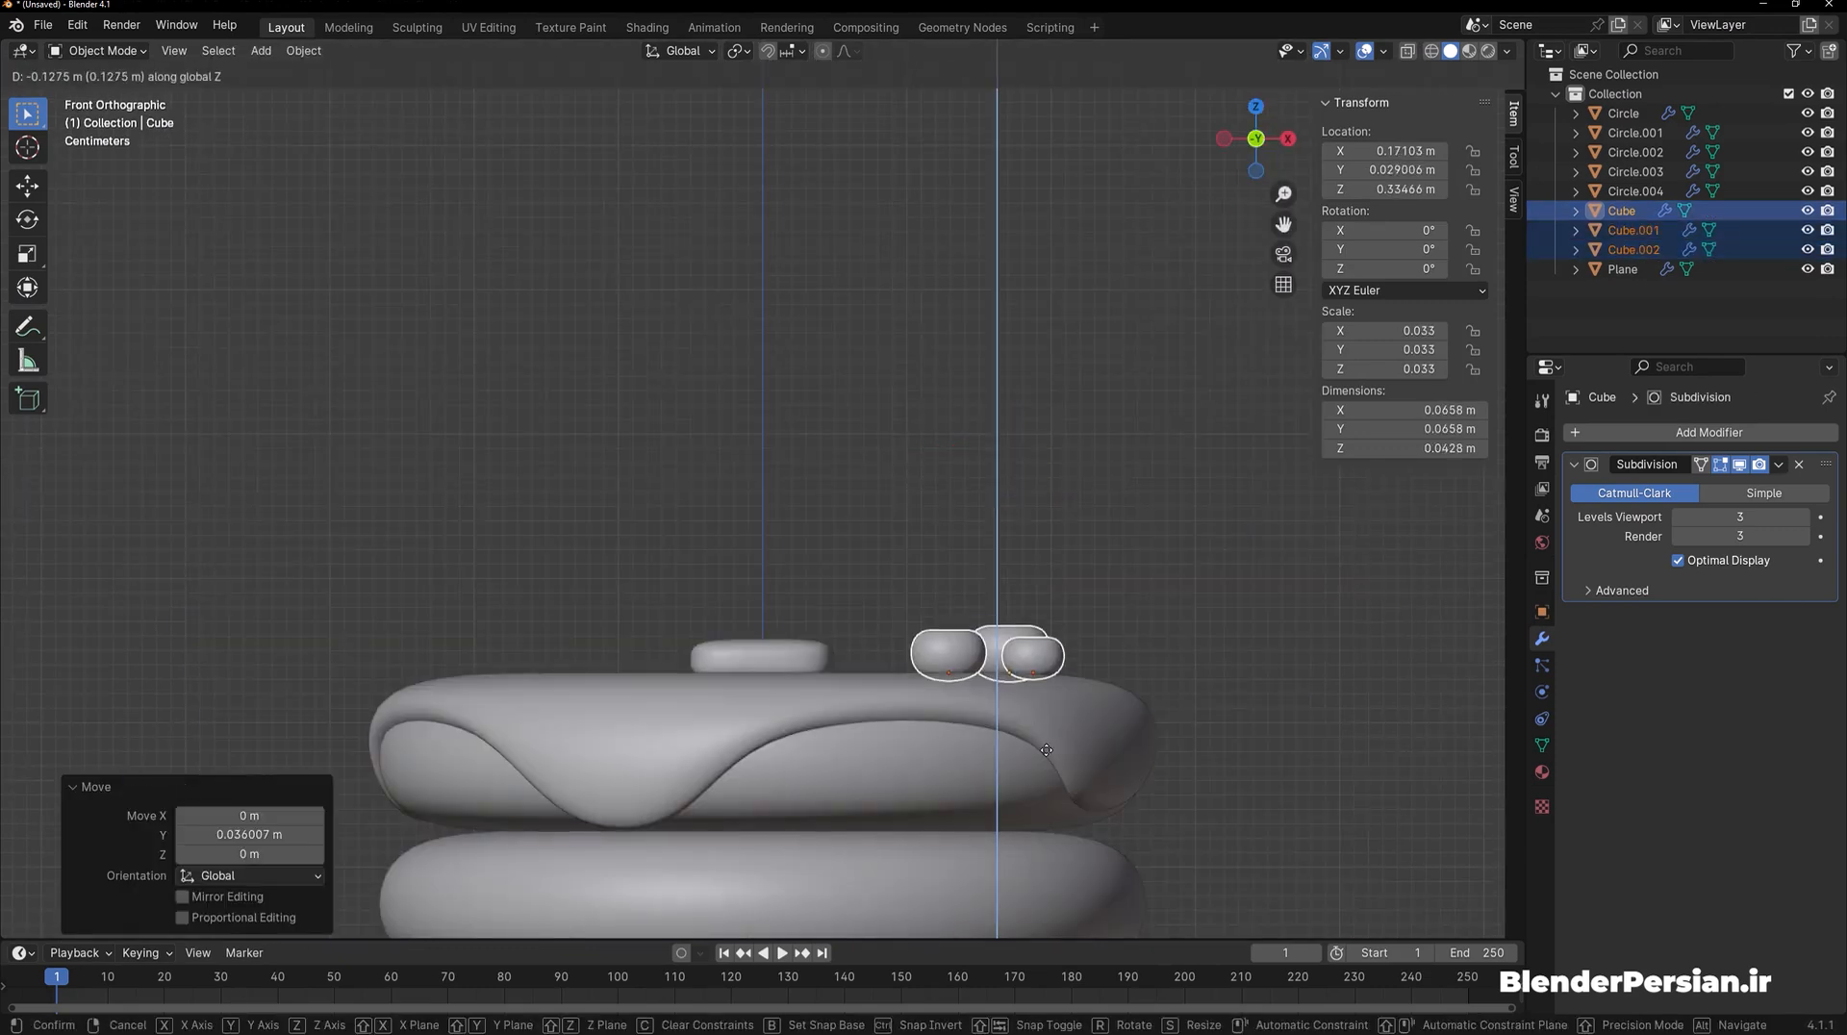
pyautogui.moveTo(1046, 649); pyautogui.dragTo(1032, 755, button='middle')
# Tilt the berries on the topping individually, rotating the largest one by about -7.4° in the view
pyautogui.click(977, 631)
pyautogui.press('r')
pyautogui.click(1072, 597)
pyautogui.click(938, 564)
pyautogui.press('r')
pyautogui.click(979, 546)
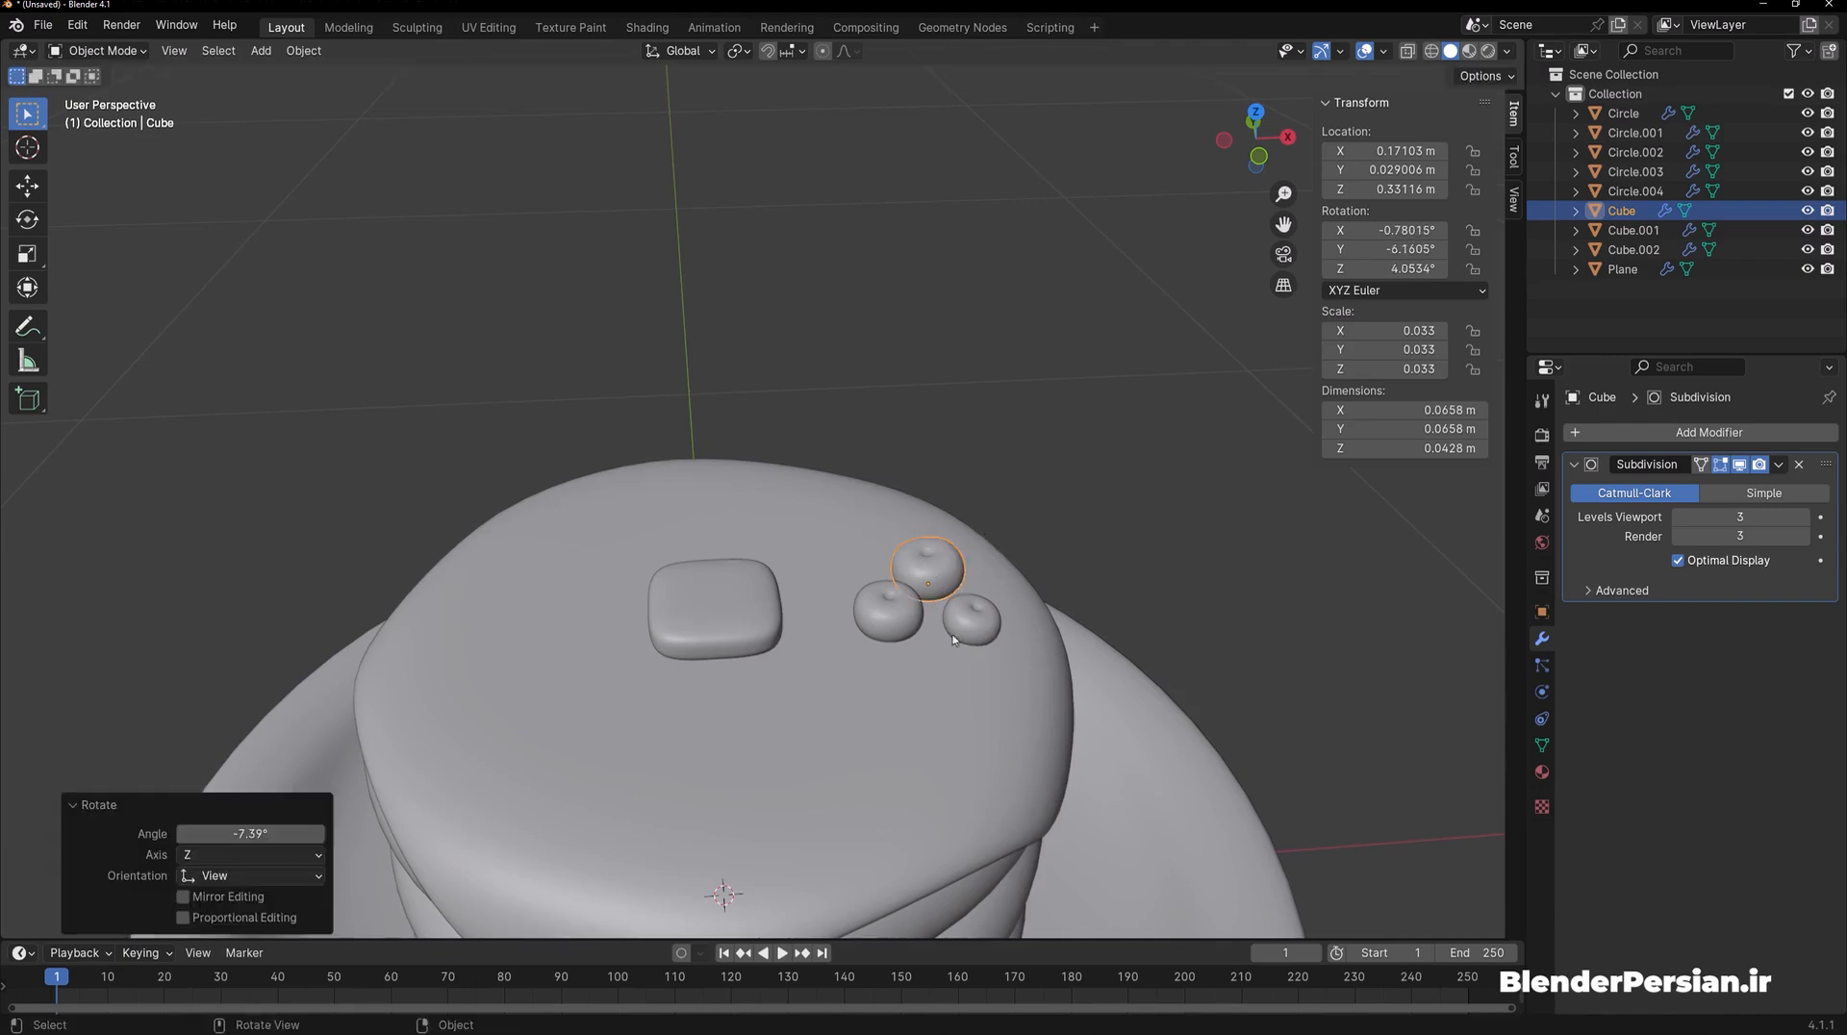
# Duplicate all three berries, move the copies to the left side of the plate in top view and rotate the group
pyautogui.moveTo(980, 547); pyautogui.dragTo(942, 577, button='middle')
pyautogui.keyDown('shift'); pyautogui.click(949, 491); pyautogui.keyUp('shift')
pyautogui.keyDown('shift'); pyautogui.click(1029, 488); pyautogui.keyUp('shift')
pyautogui.press('KP_7')
pyautogui.hotkey('shift', 'd')
pyautogui.click(282, 593)
pyautogui.press('r')
pyautogui.click(236, 375)
# Lower the copied berries about 0.282 m along Z and nudge them into place on the plate beside the pancakes
pyautogui.keyDown('shift'); pyautogui.moveTo(436, 582); pyautogui.dragTo(760, 385, button='middle'); pyautogui.keyUp('shift')
pyautogui.press('g')
pyautogui.press('z')
pyautogui.click(747, 802)
pyautogui.keyDown('shift'); pyautogui.moveTo(747, 801); pyautogui.dragTo(761, 525, button='middle'); pyautogui.keyUp('shift')
pyautogui.press('g')
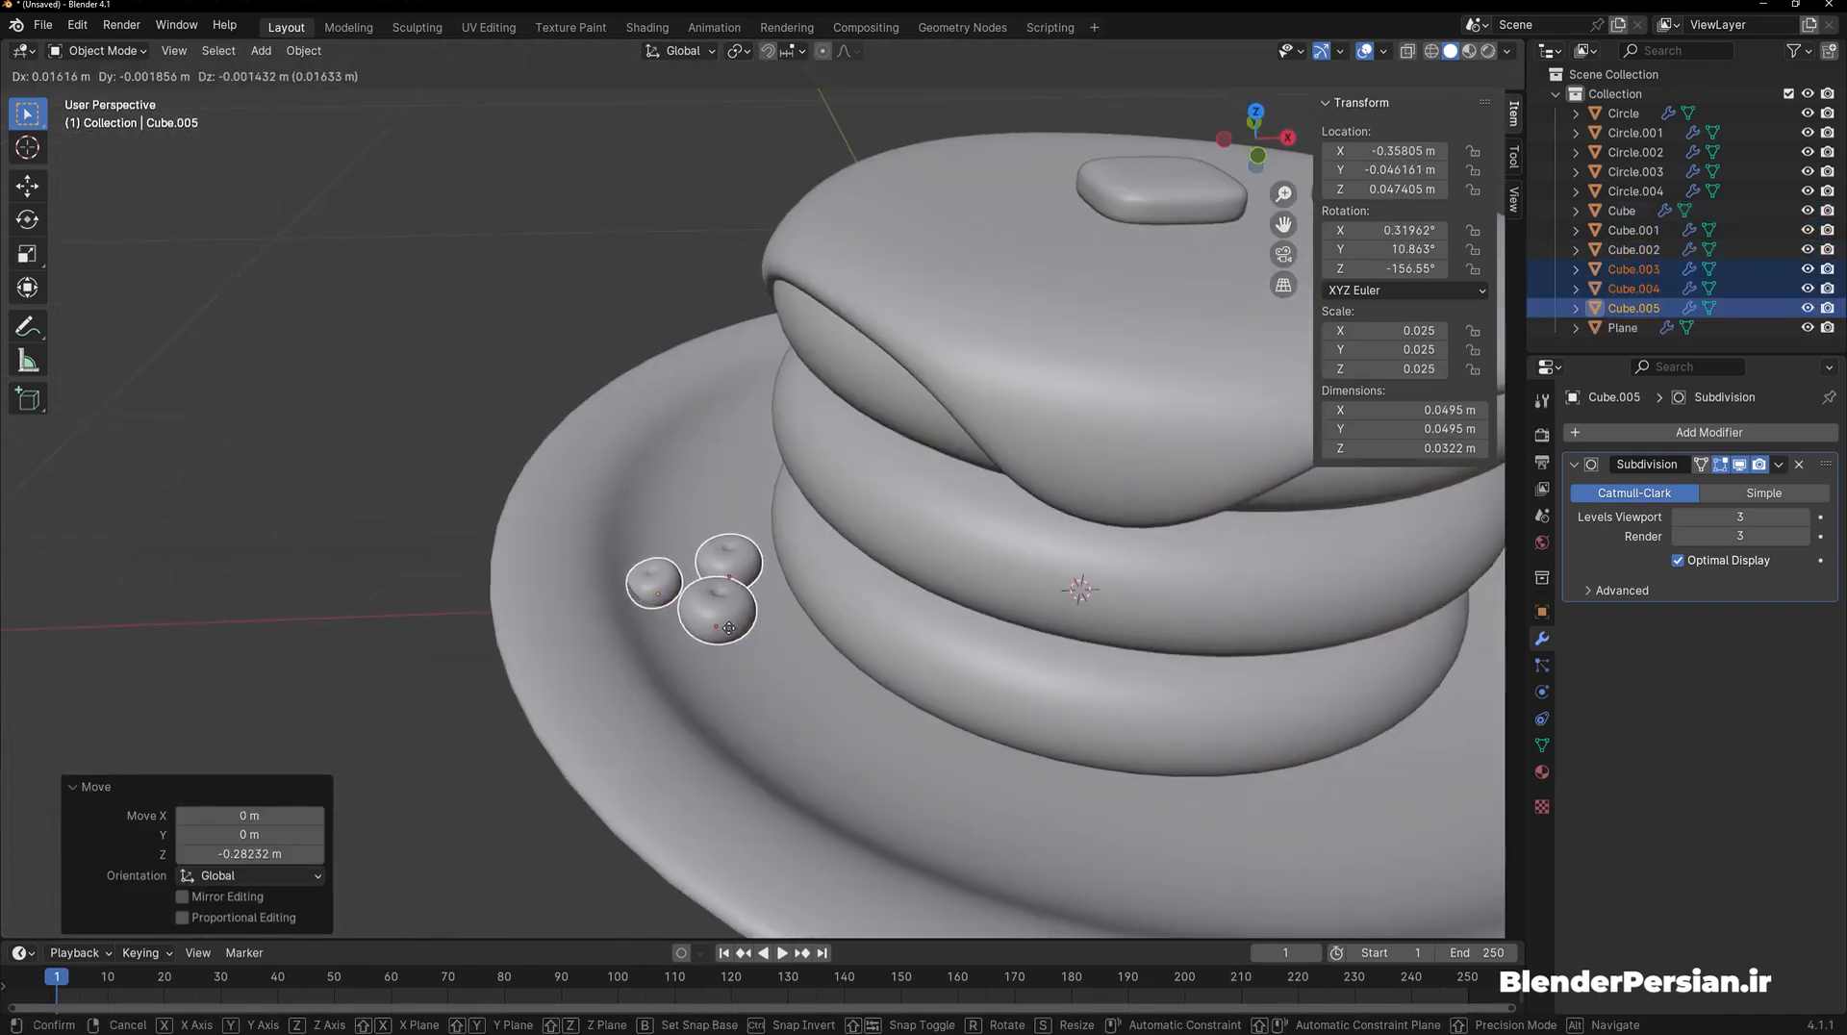
pyautogui.click(781, 529)
# Tilt the plate berries individually and settle them along Z on the plate, rotating the largest by about -10.5°
pyautogui.click(730, 524)
pyautogui.click(611, 516)
pyautogui.press('r')
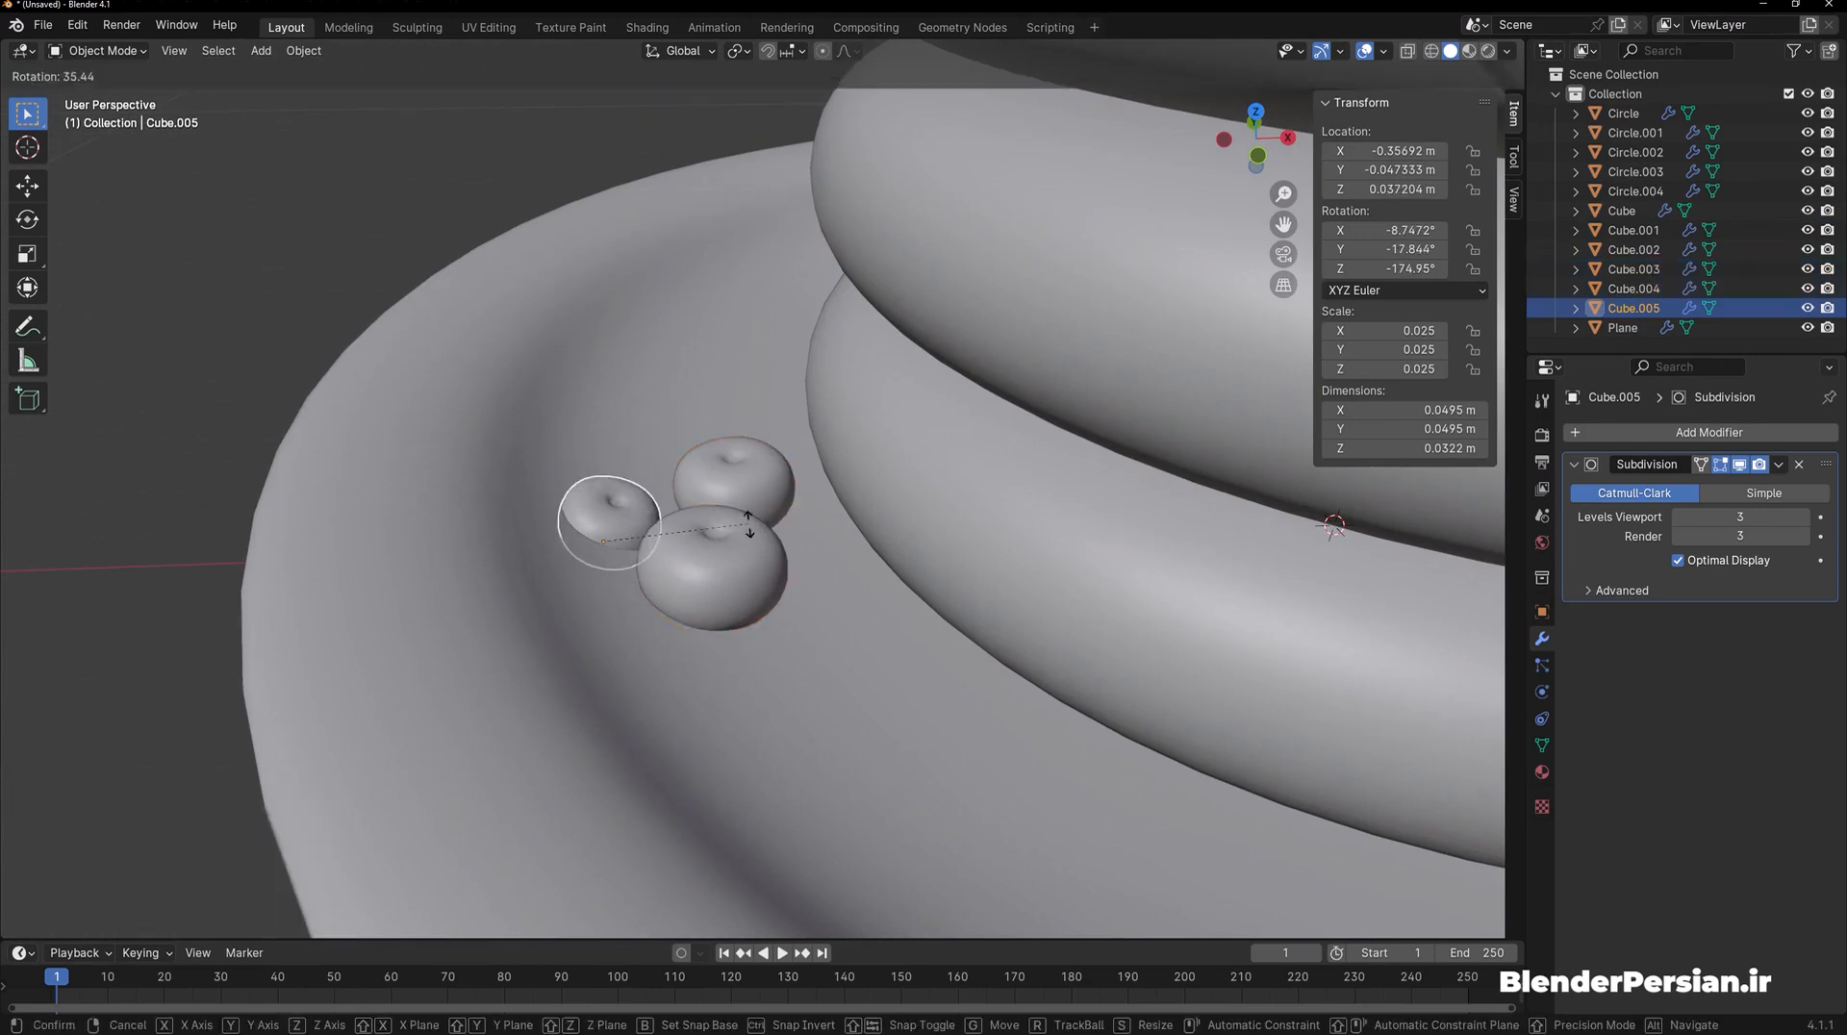
pyautogui.click(739, 488)
pyautogui.press('g')
pyautogui.press('z')
pyautogui.click(621, 489)
pyautogui.click(748, 485)
pyautogui.press('r')
pyautogui.click(783, 604)
pyautogui.scroll(-8, 783, 604)
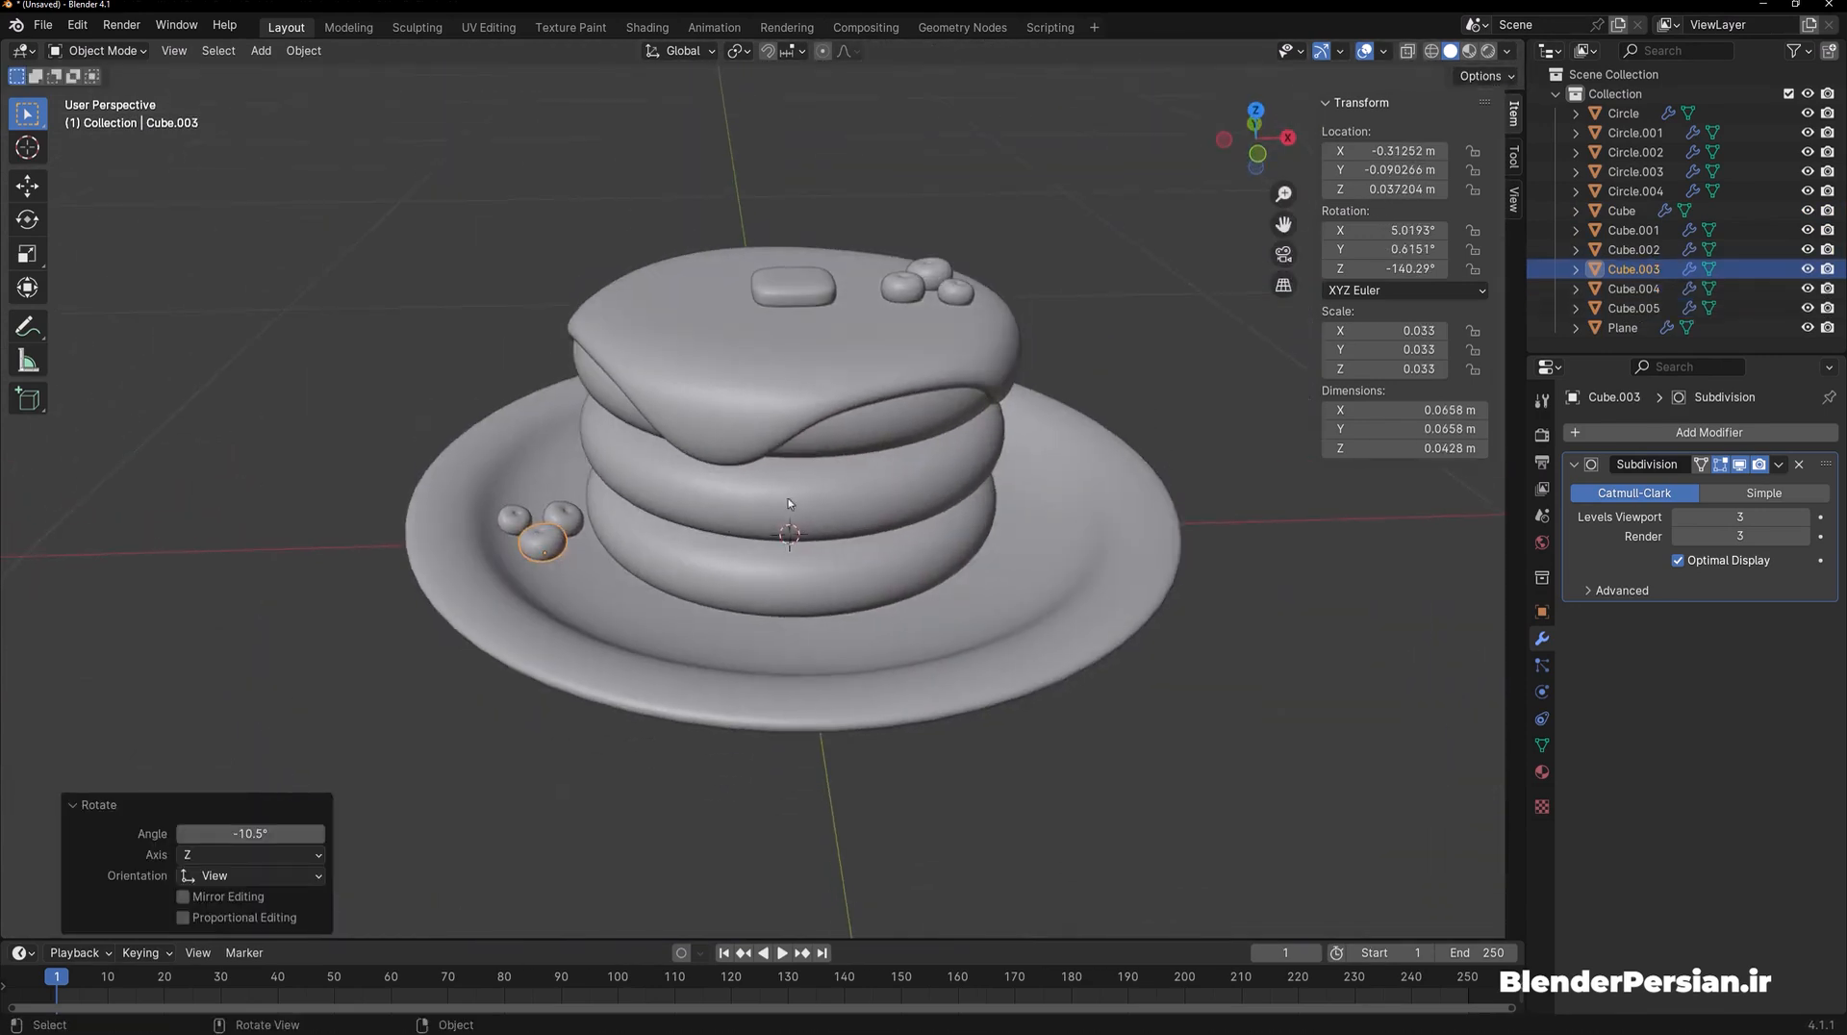
pyautogui.click(787, 498)
pyautogui.press('g')
pyautogui.press('x')
pyautogui.scroll(-3, 1056, 412)
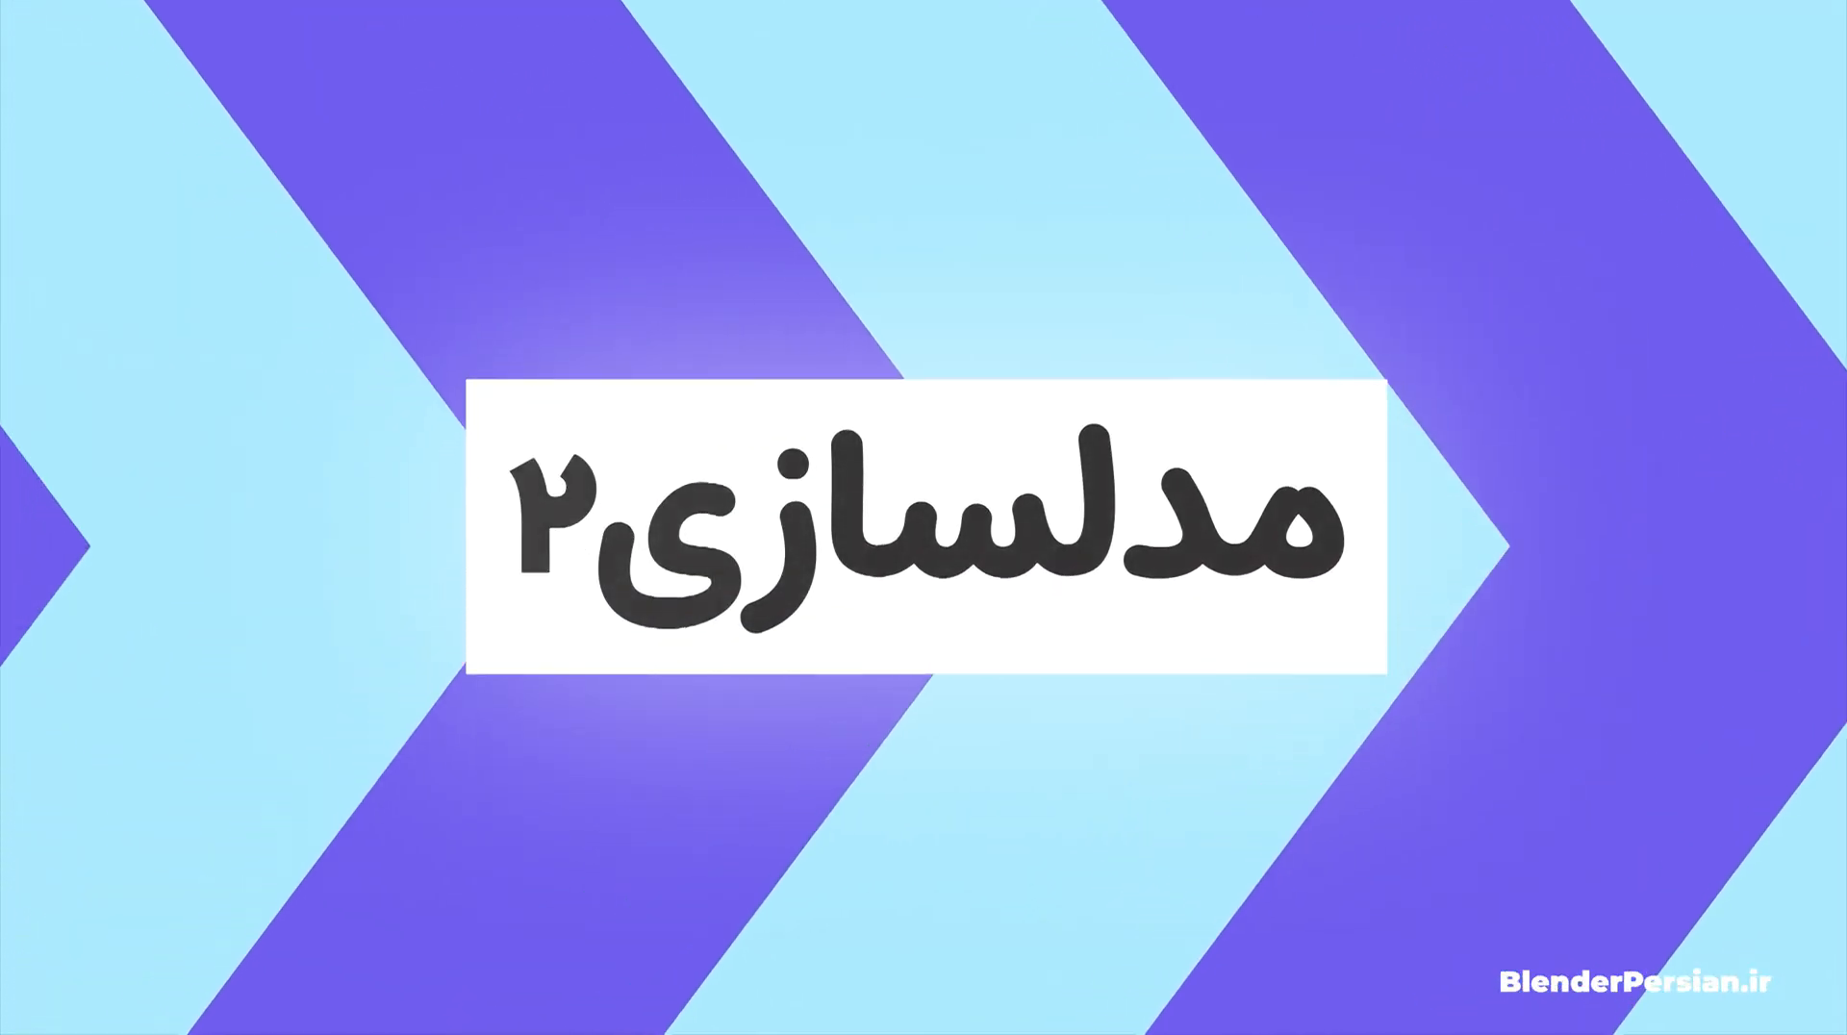